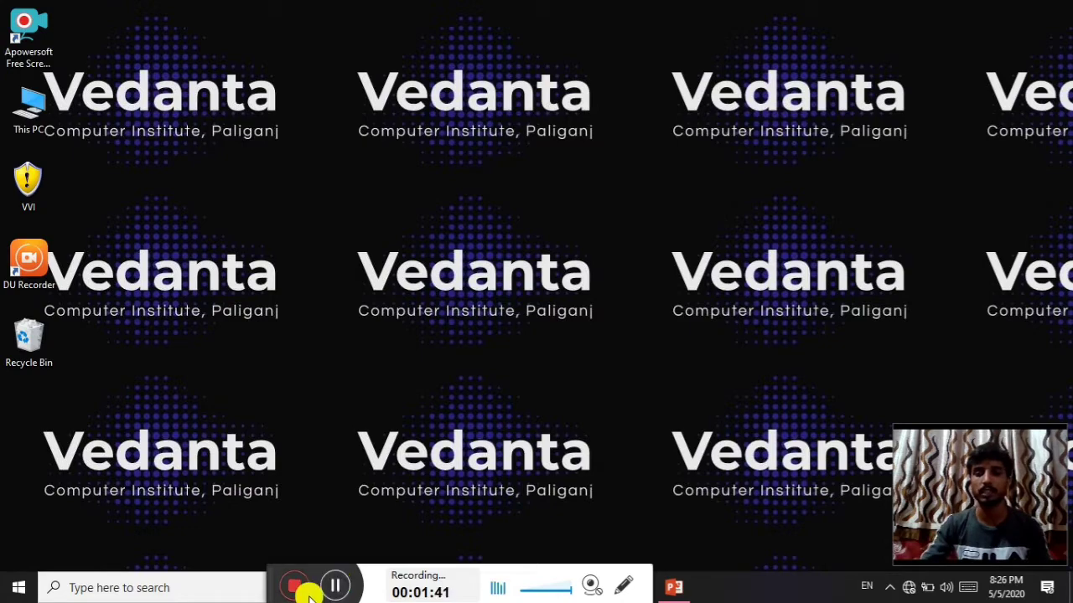
Restore the PowerPoint window and start the slide show from slide 1
left_click(671, 586)
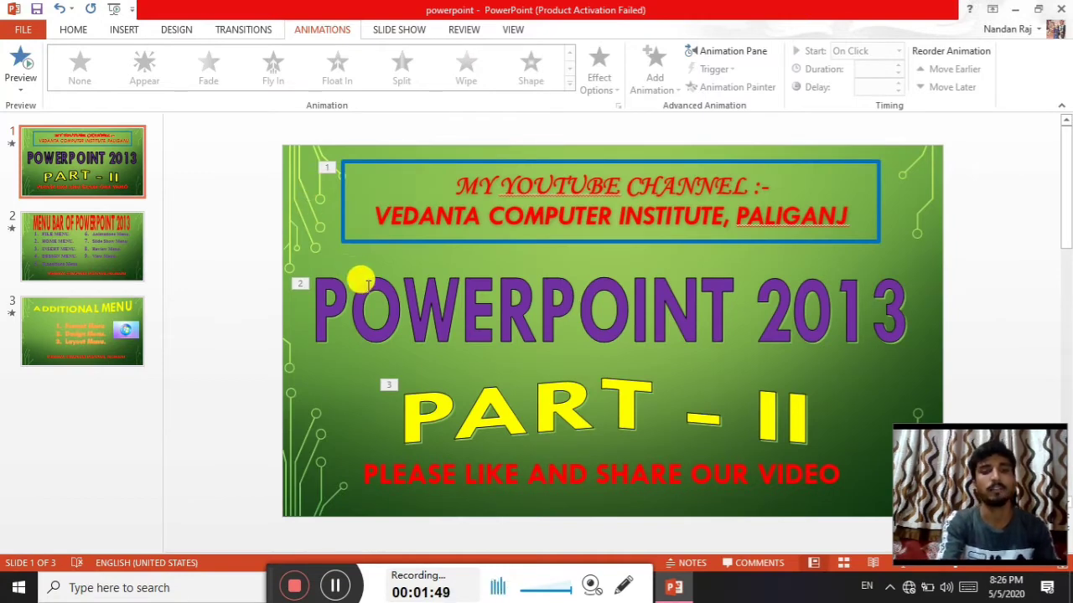
key("F5")
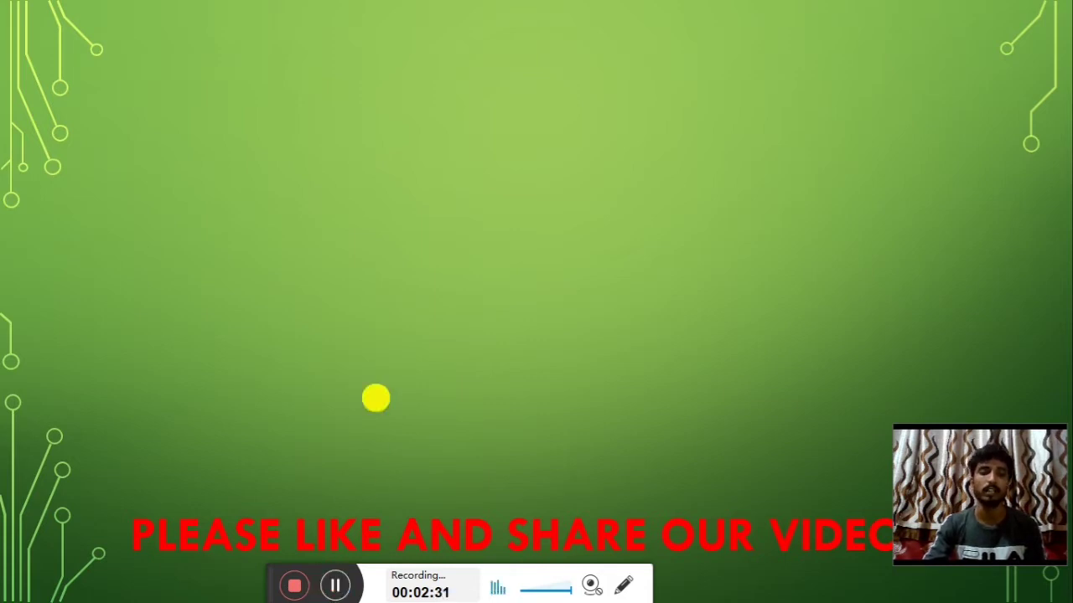
Reveal the YouTube channel heading and PART - II text, then advance to the Menu Bar slide
left_click(335, 276)
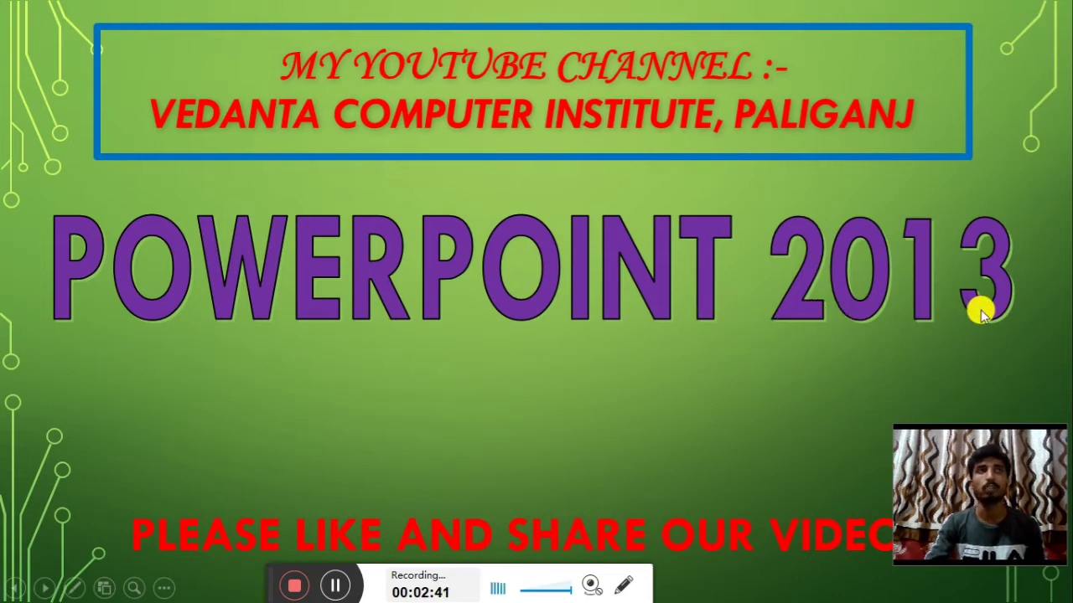
left_click(629, 371)
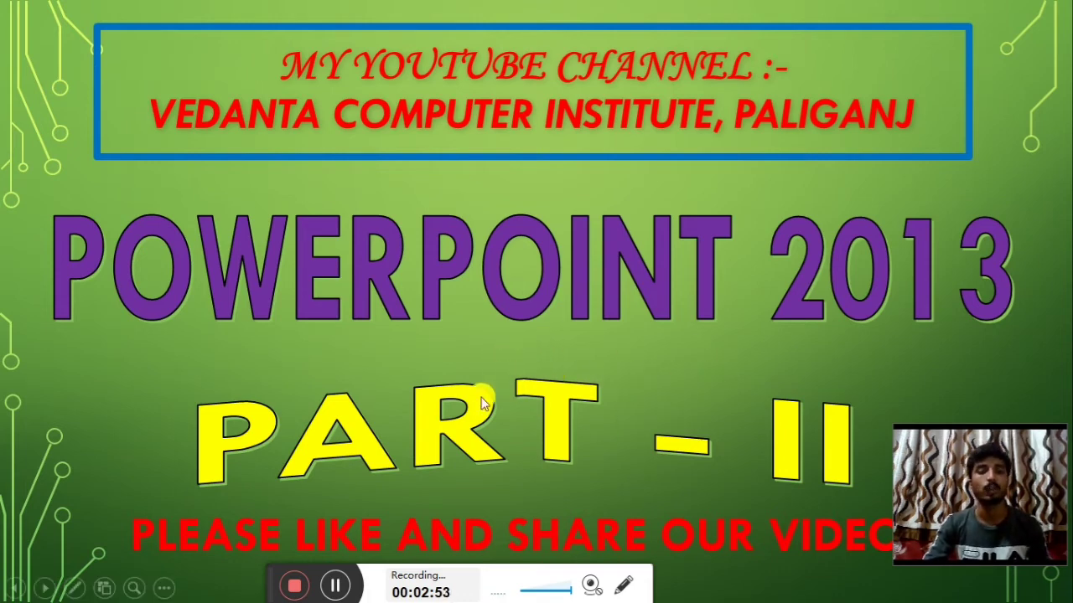
left_click(387, 323)
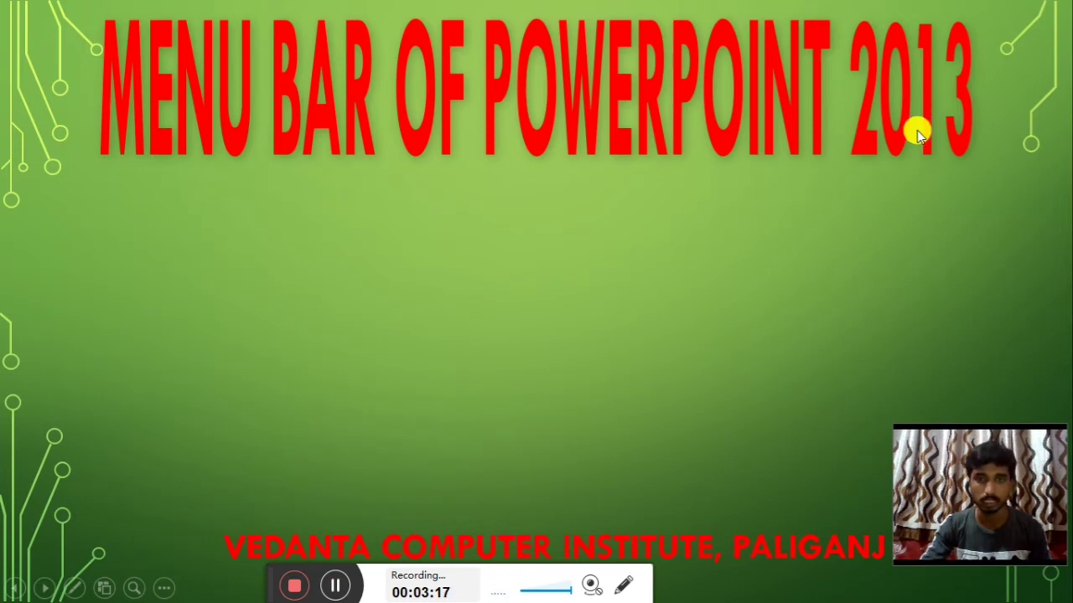
Reveal all nine menu items in turn, from FILE MENU through View Menu
left_click(511, 243)
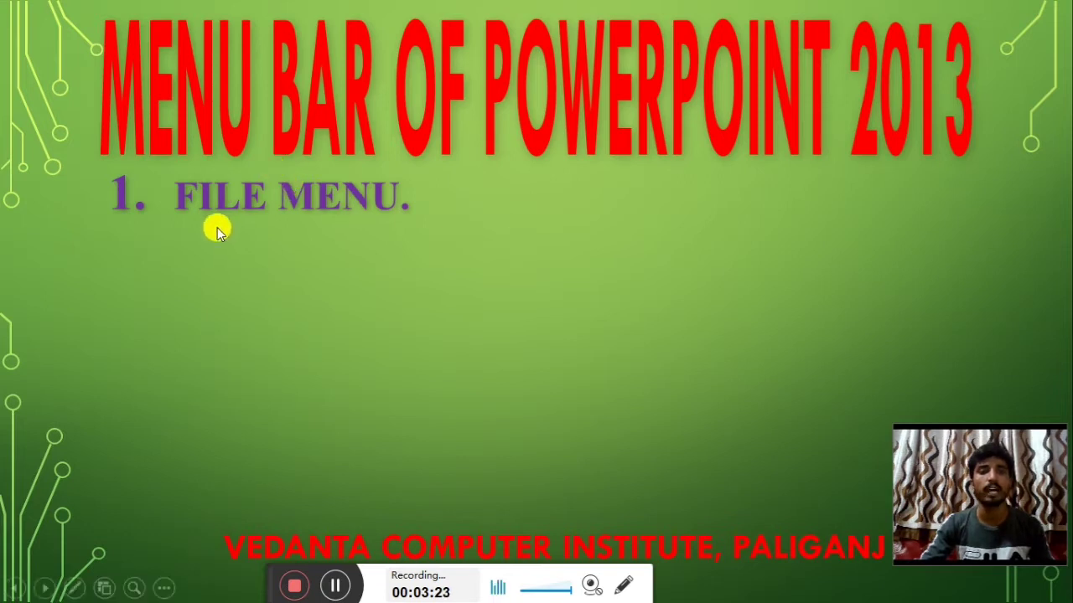
left_click(311, 280)
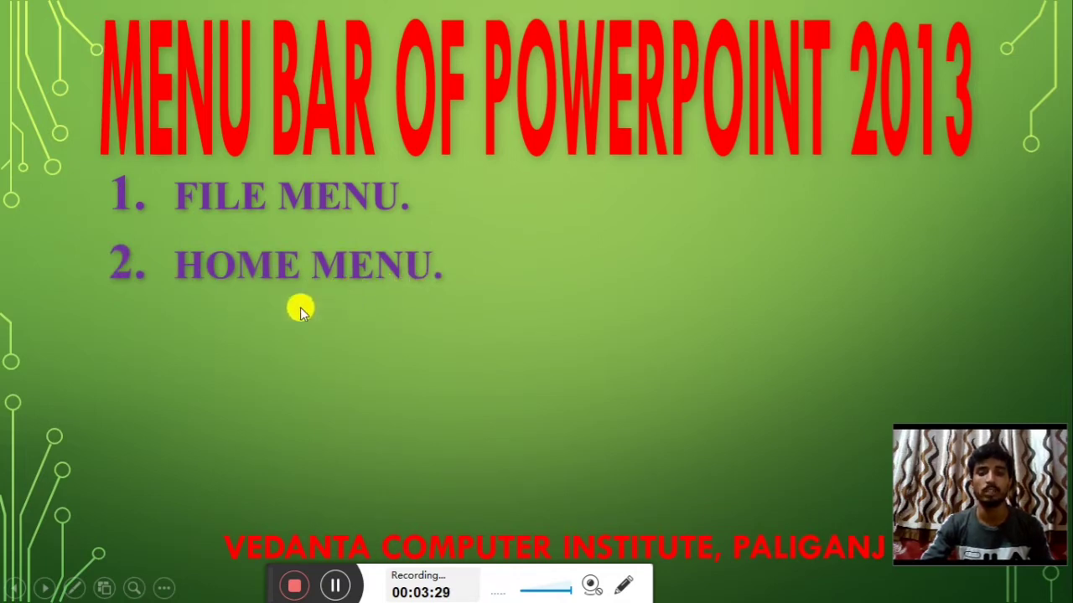
left_click(282, 326)
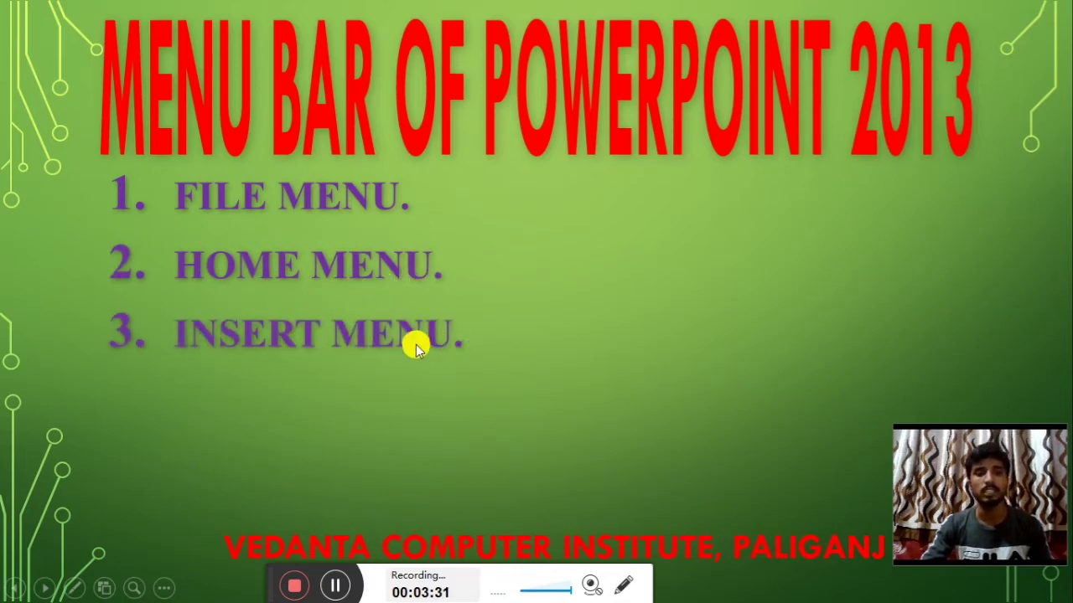
left_click(440, 358)
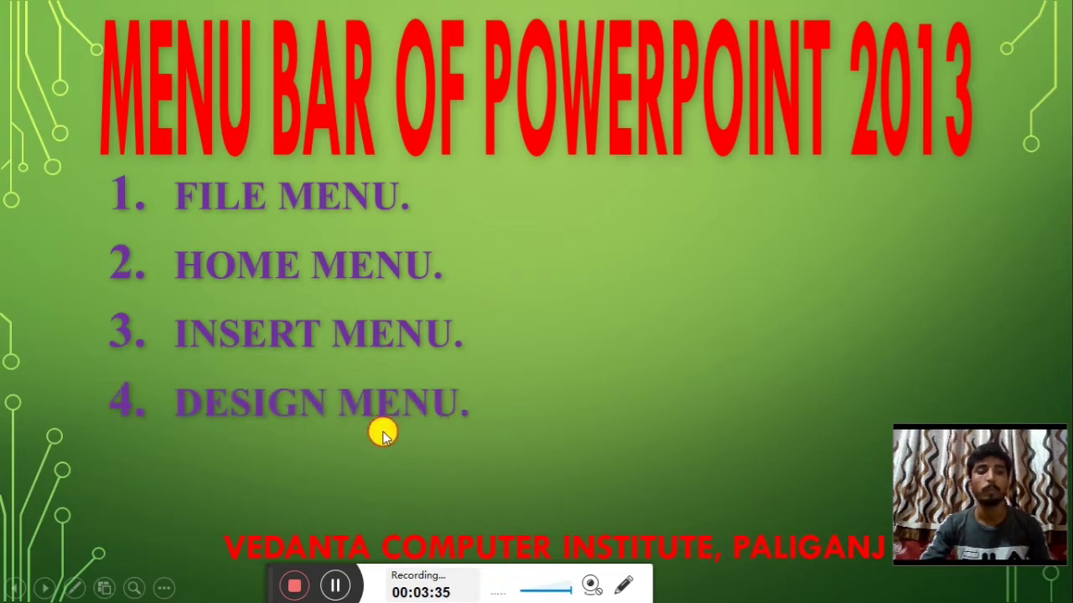
left_click(92, 536)
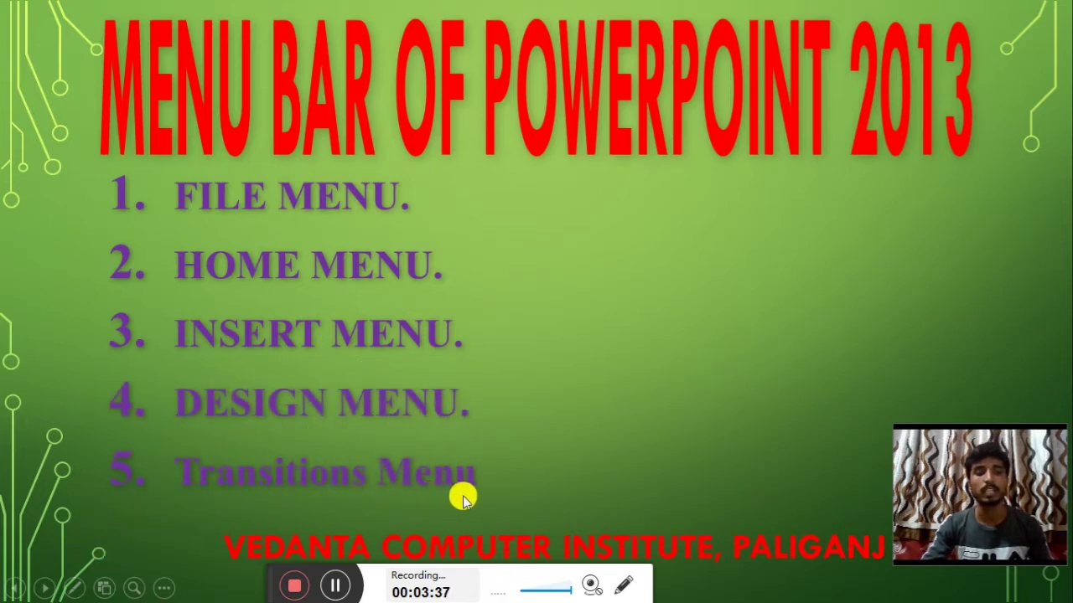
left_click(742, 270)
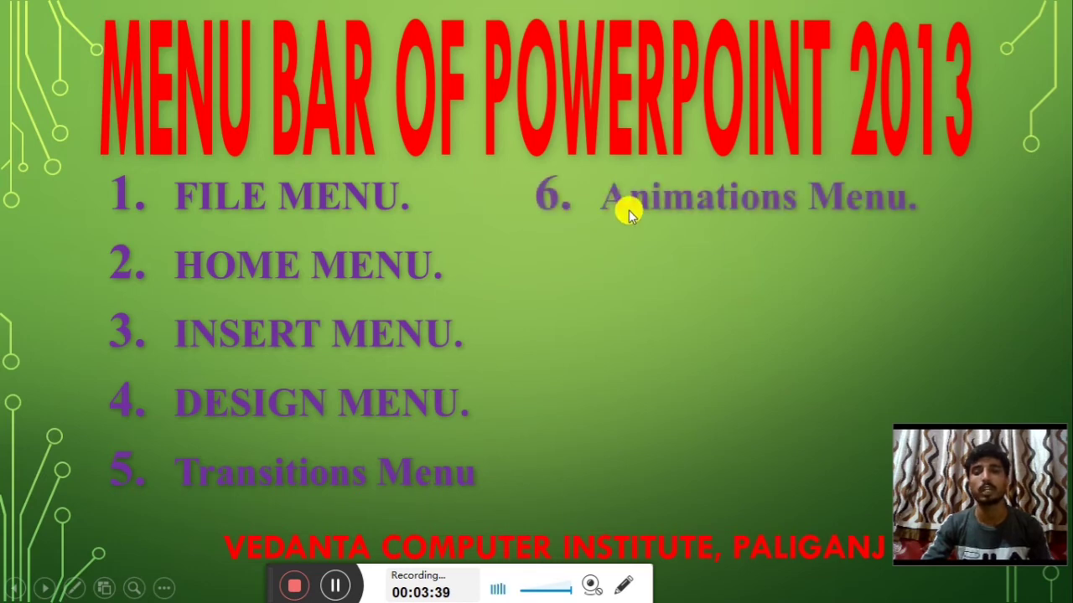
left_click(600, 258)
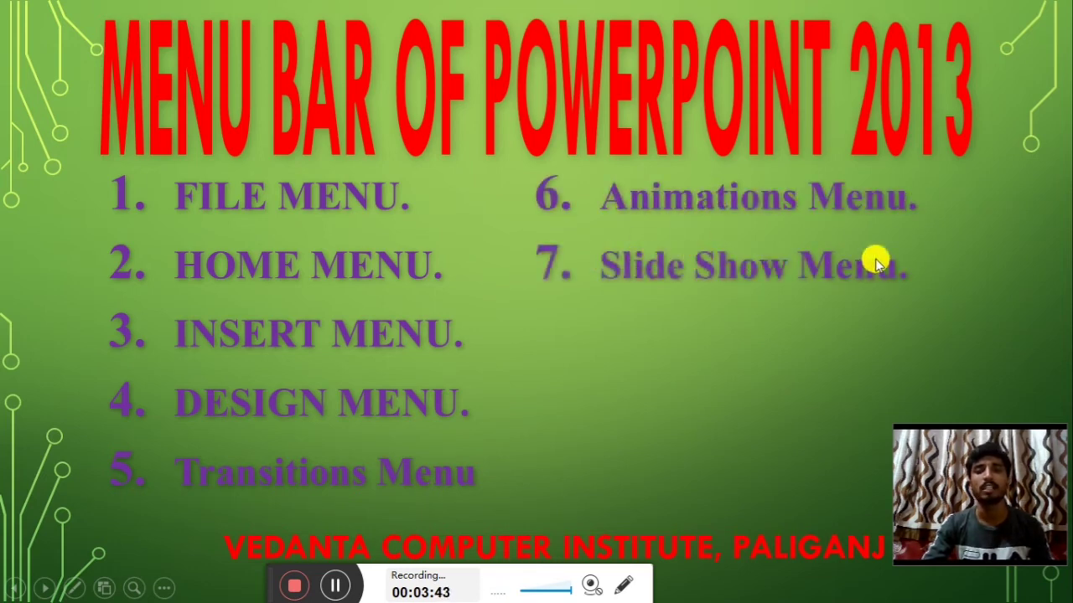
left_click(792, 309)
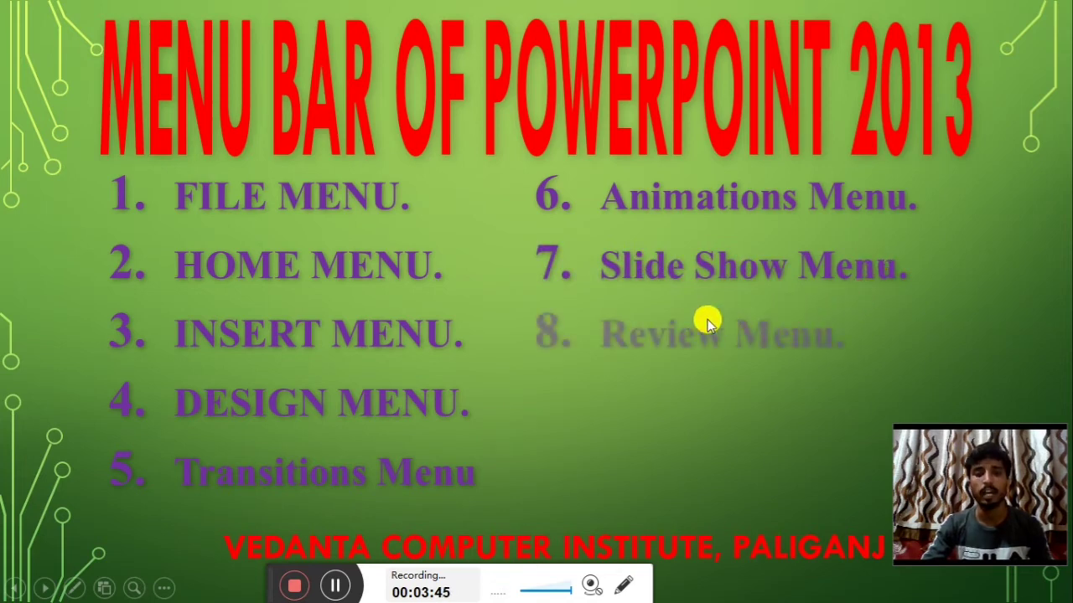
left_click(855, 337)
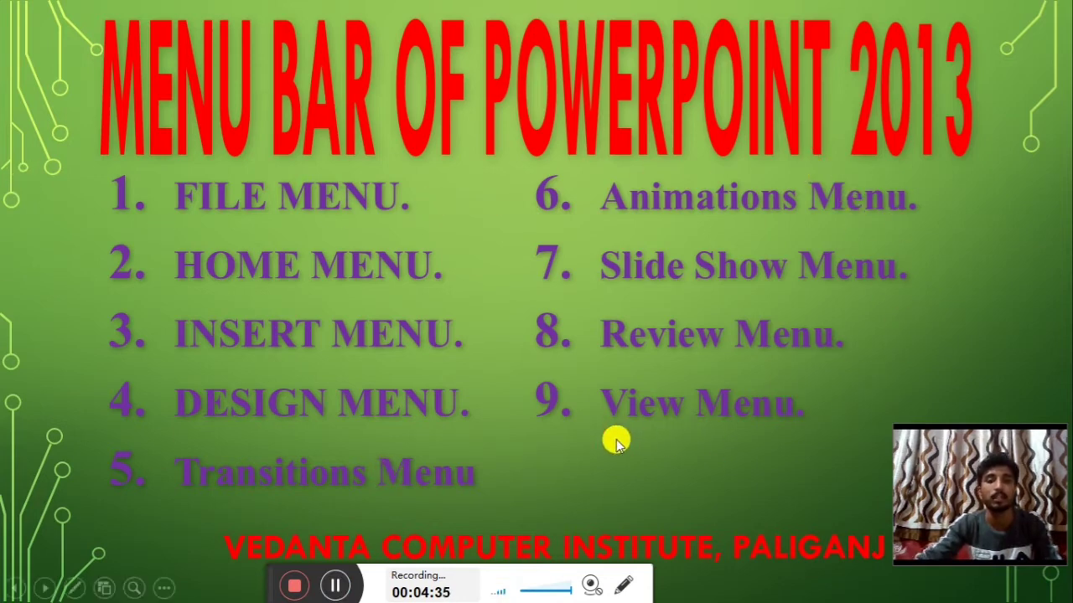
Advance and reveal the ADDITIONAL MENU title, Format, Design and Layout items, and the Windows logo
left_click(467, 331)
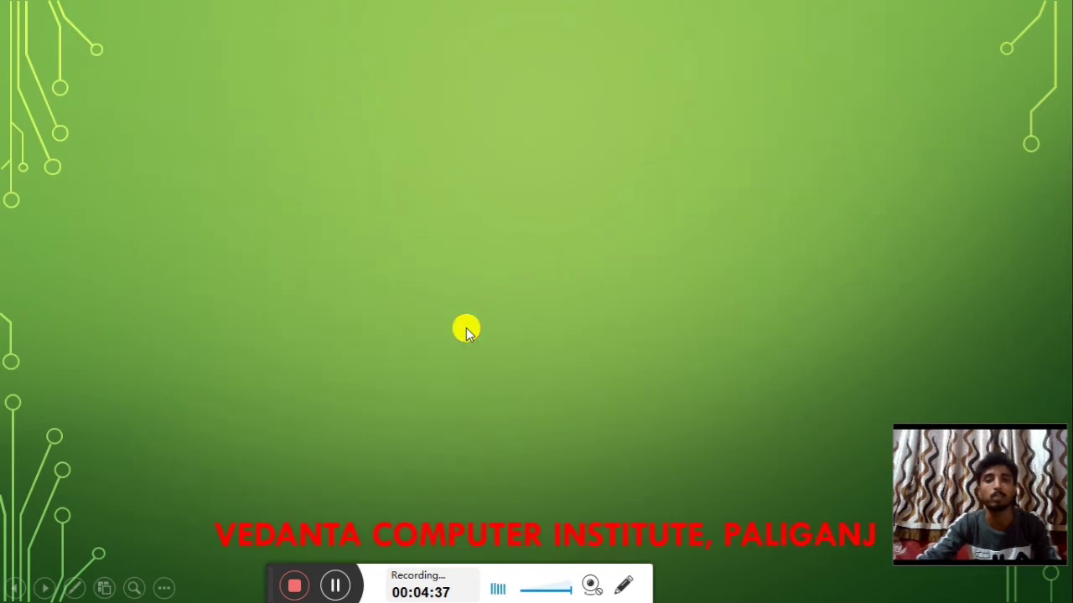
left_click(467, 331)
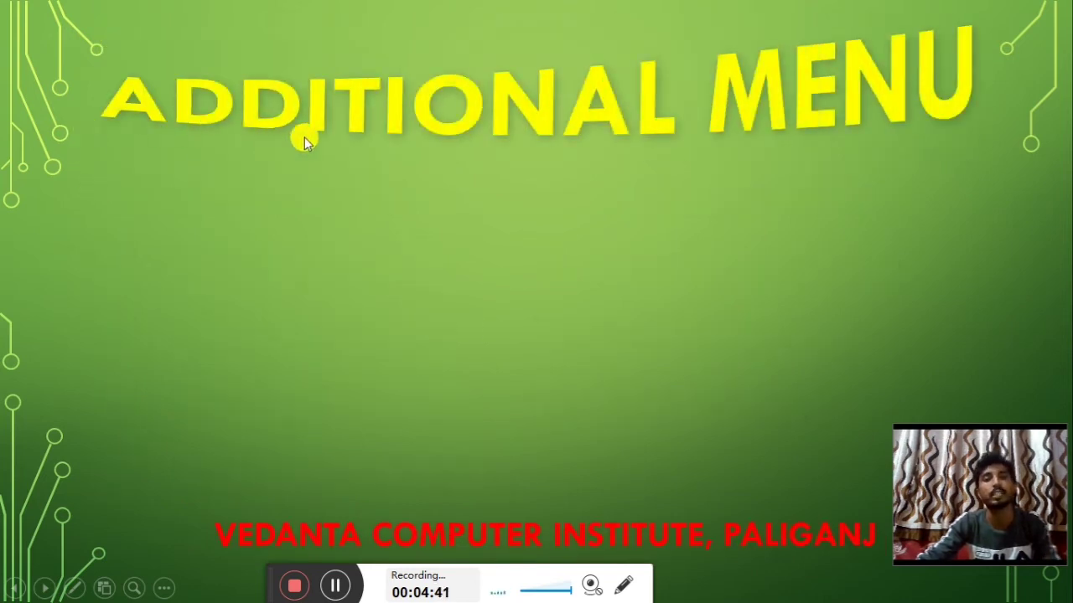
left_click(310, 235)
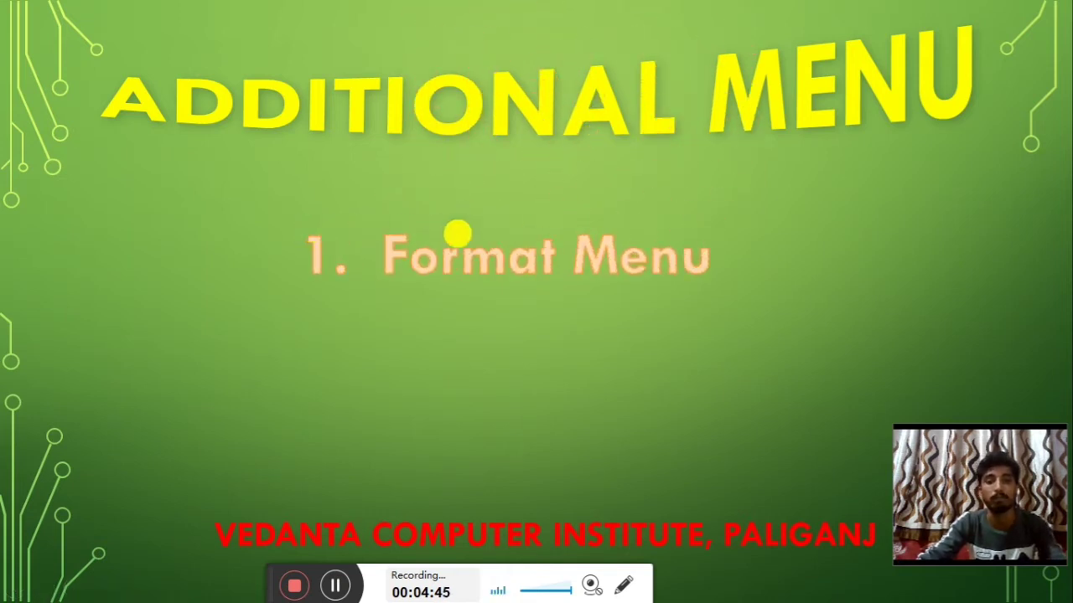
left_click(839, 240)
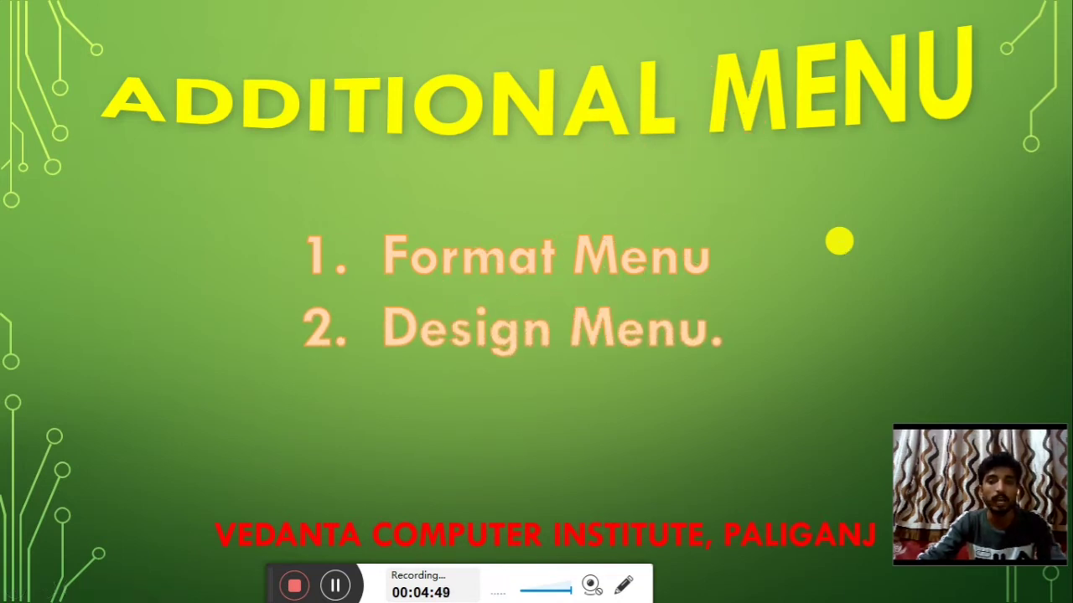
left_click(839, 240)
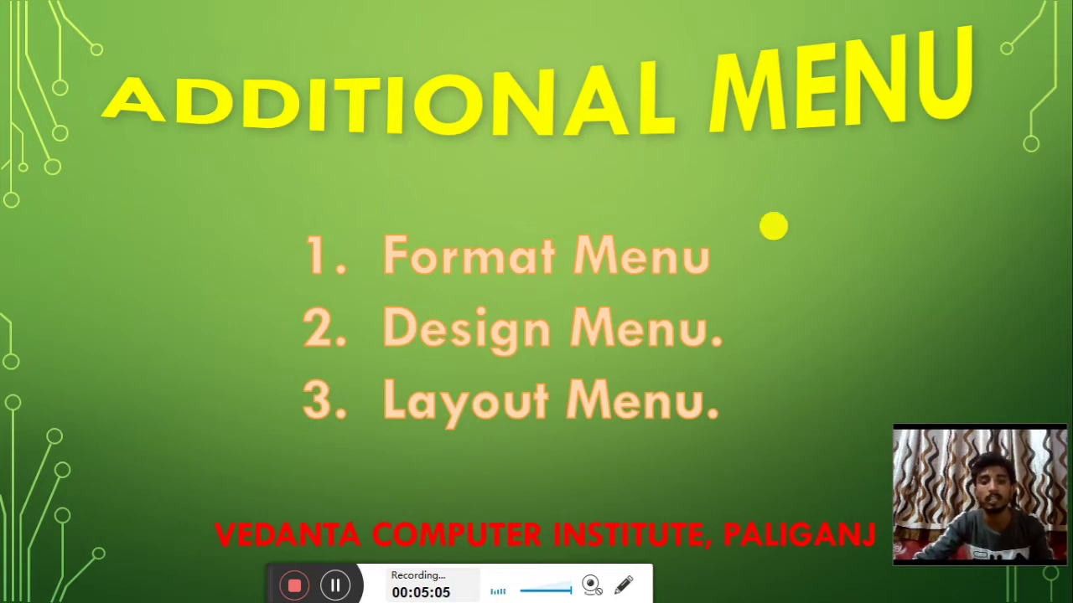
left_click(667, 202)
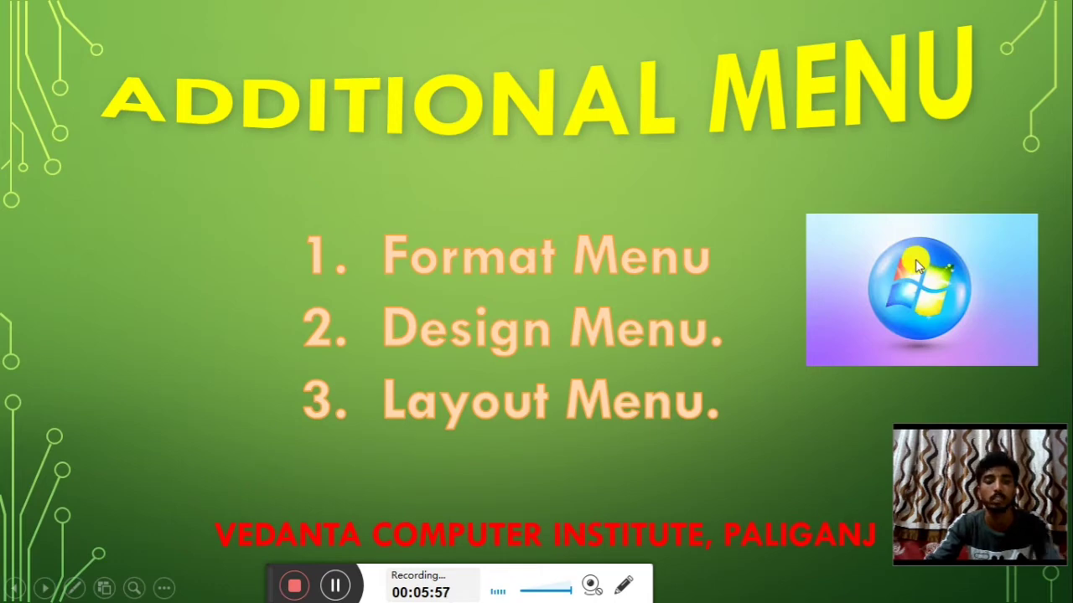
Launch PowerPoint 2013 by searching 'power' from the Start menu
key("super")
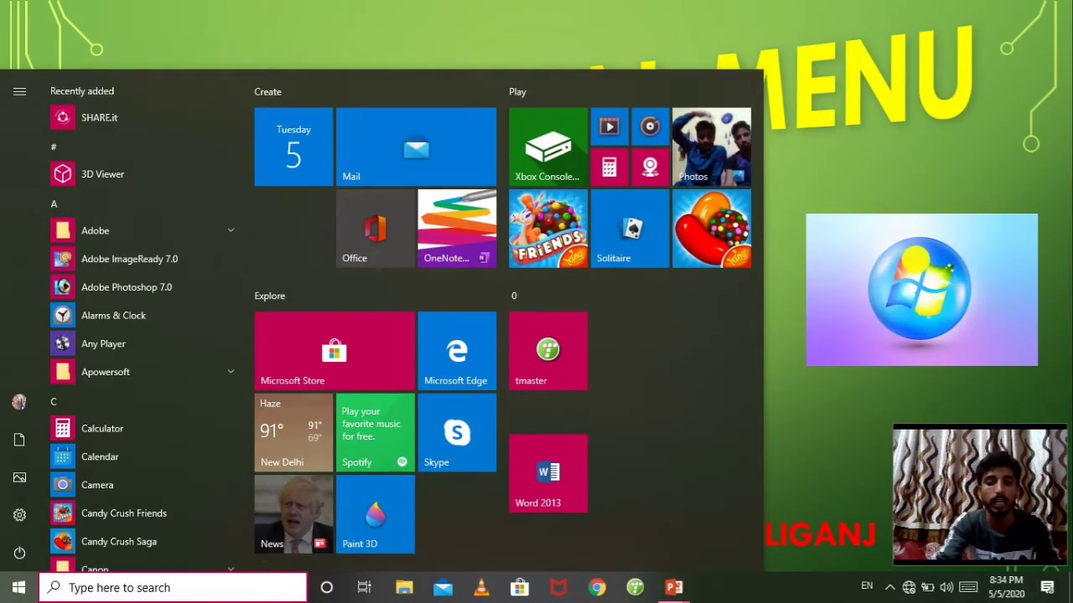
type("power")
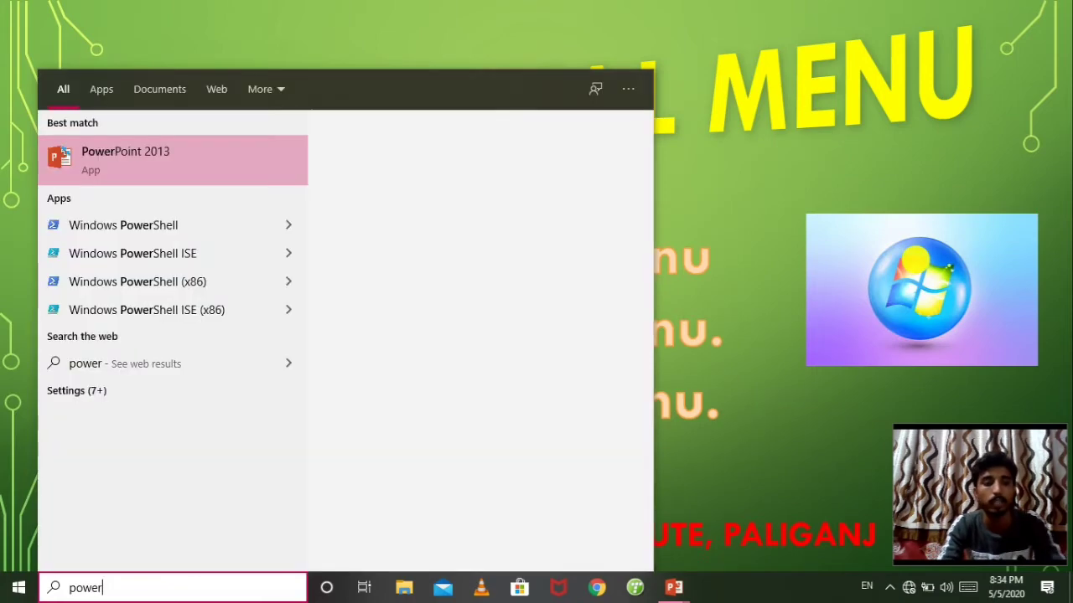
key("Return")
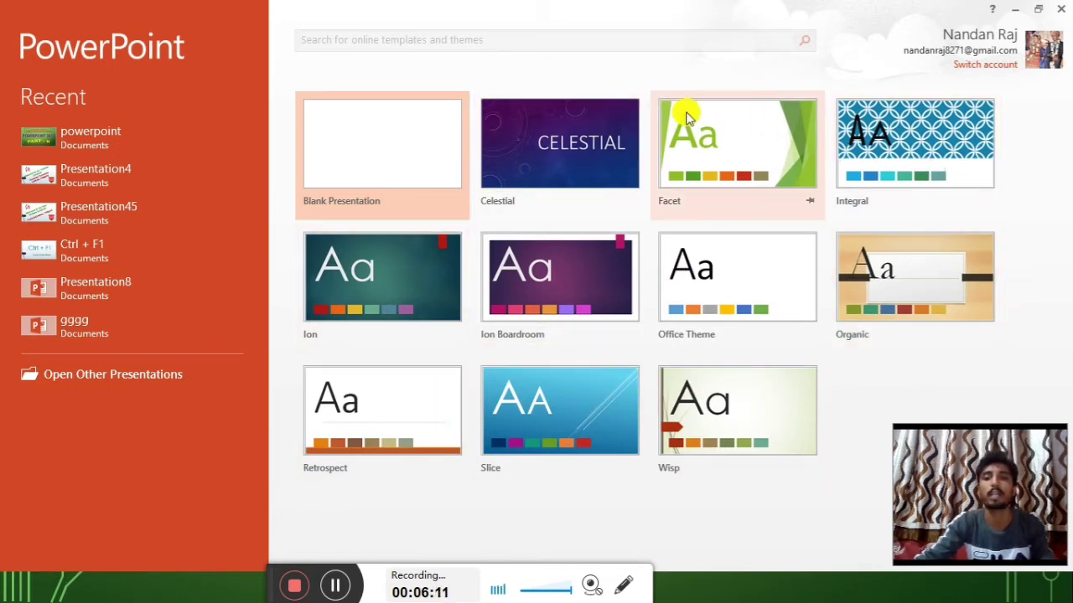
Create a new Celestial-theme presentation, shift its title and subtitle placeholders, and dismiss the resume prompt
left_click(550, 170)
double_click(711, 222)
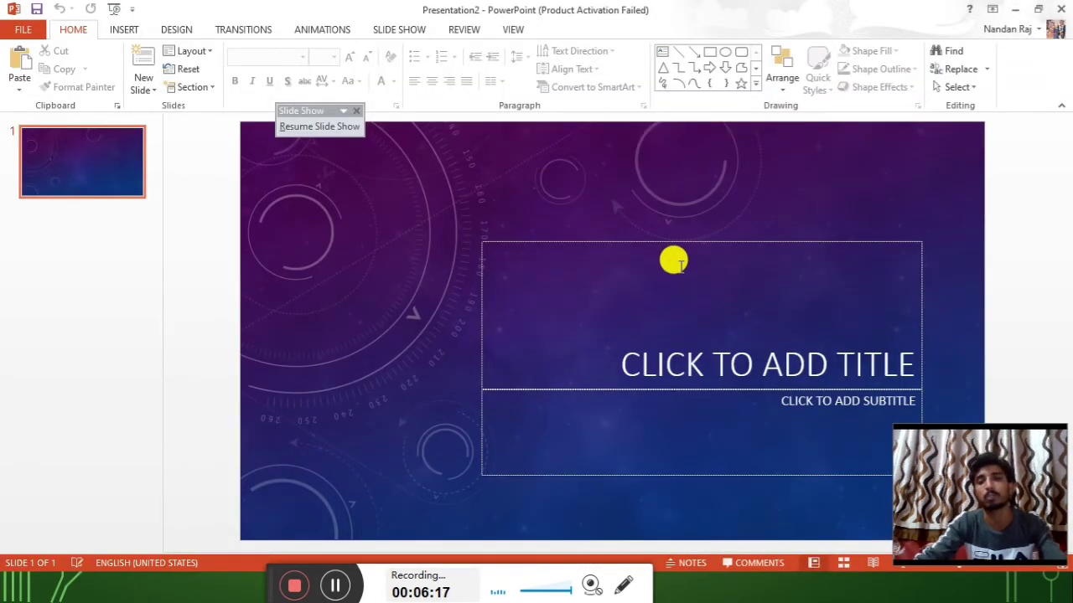
mouse_move(682, 238)
left_mouse_down()
mouse_move(539, 174)
mouse_move(564, 168)
left_mouse_up()
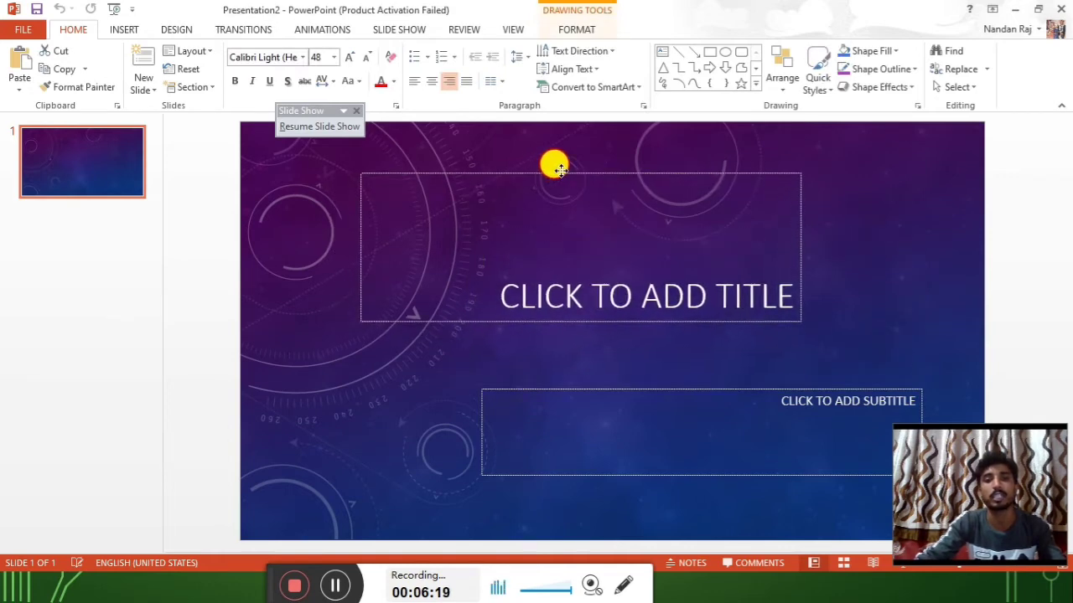
left_click_drag(601, 382, 502, 352)
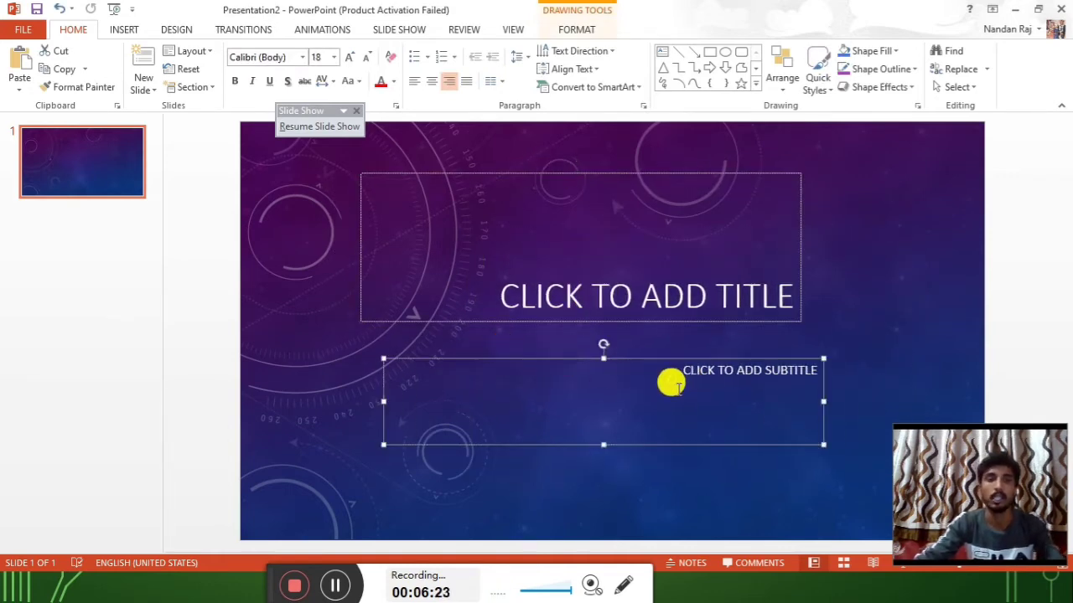
left_click(239, 275)
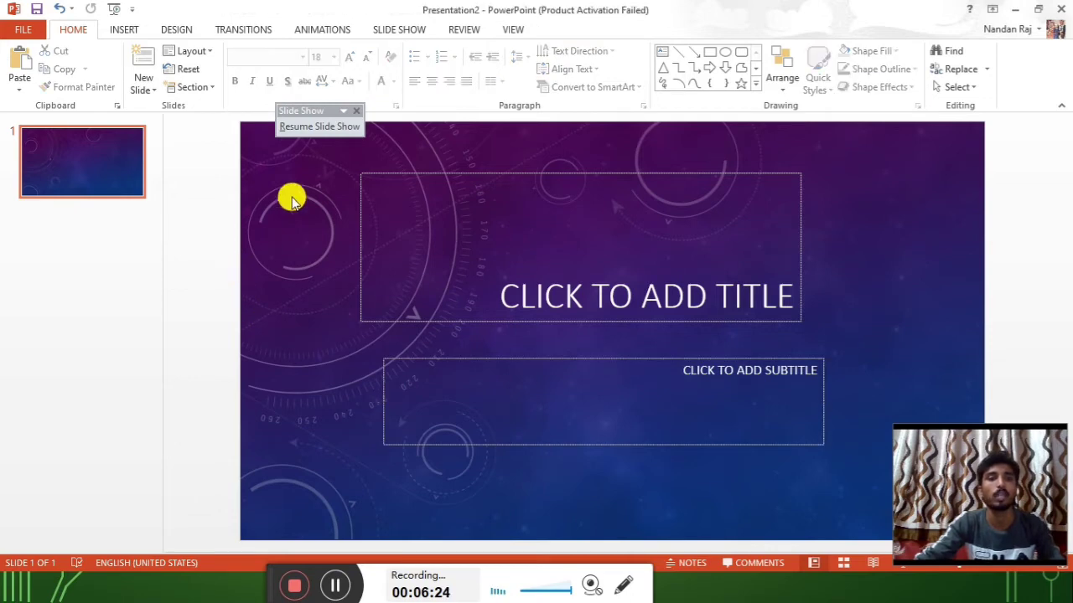
left_click(355, 111)
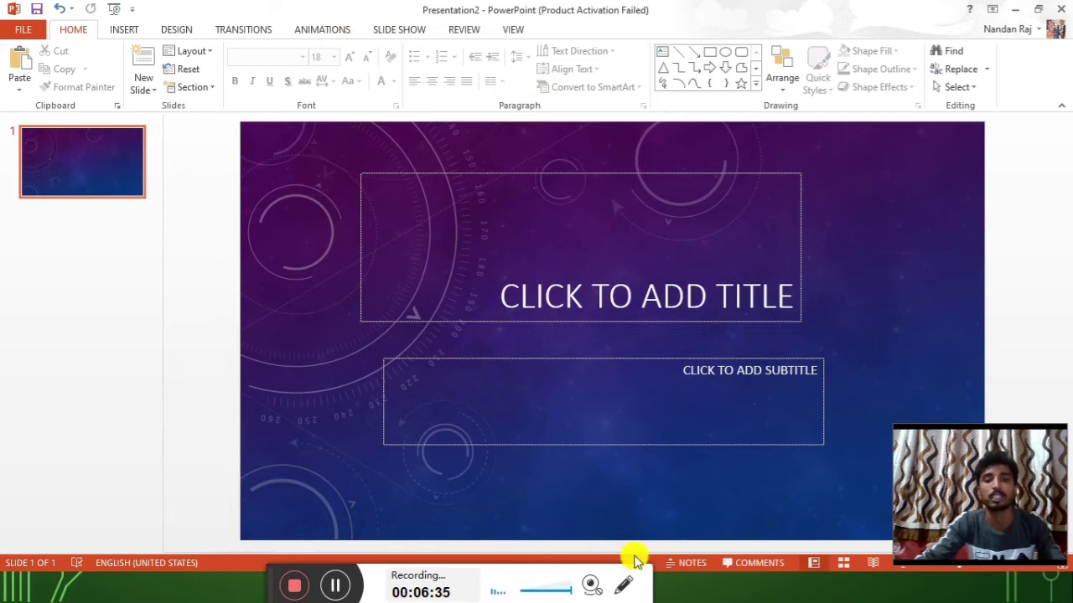
left_click(275, 575)
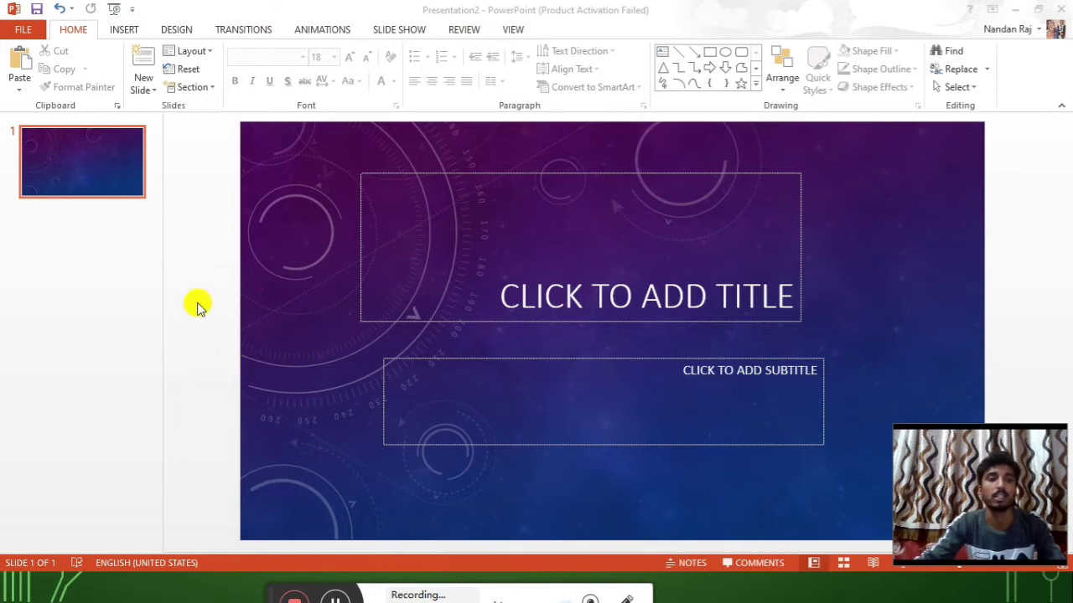
Nudge the title box slightly, then delete the subtitle and title placeholders
left_click(675, 175)
left_click_drag(675, 175, 683, 167)
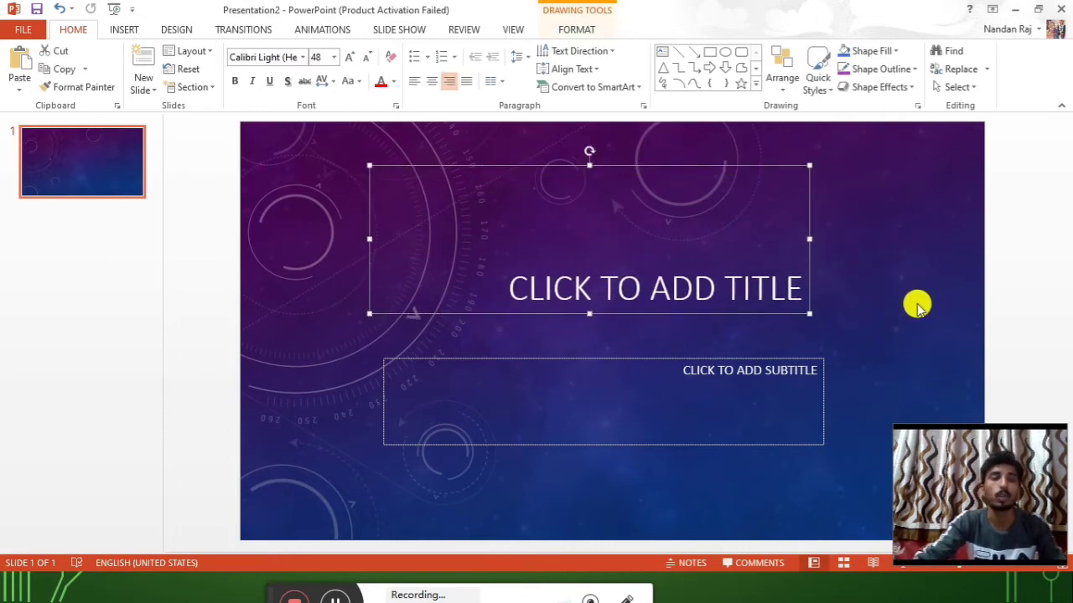
left_click(335, 194)
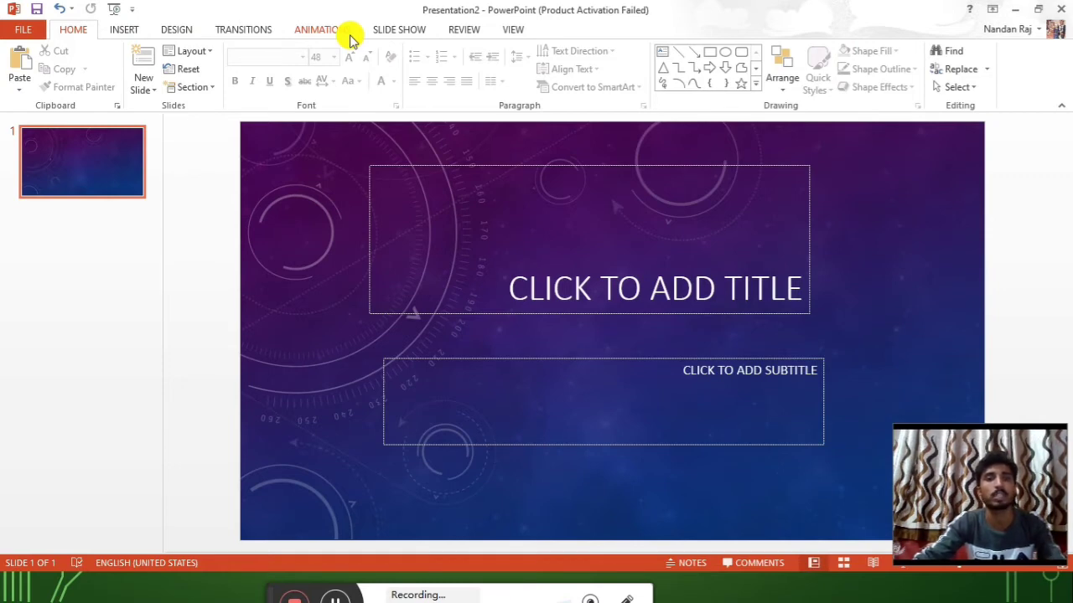
left_click(579, 360)
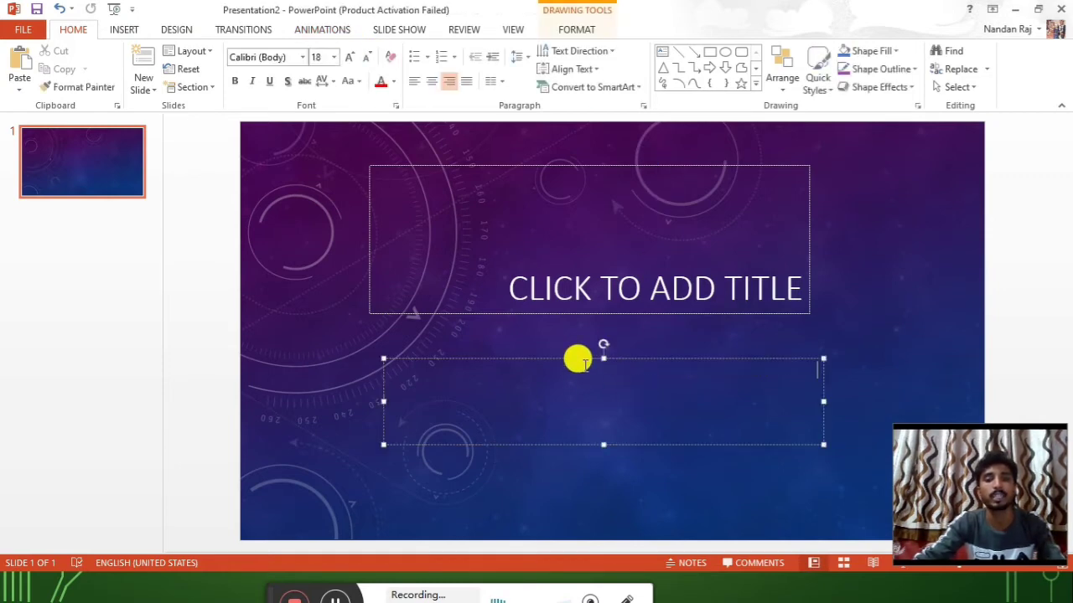
key("Escape")
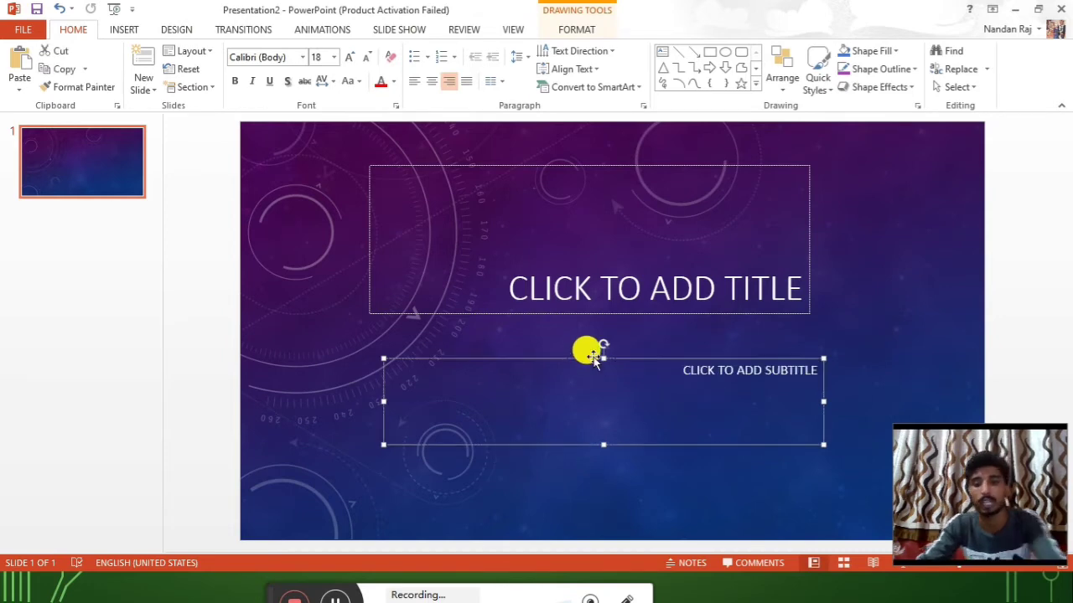
key("Delete")
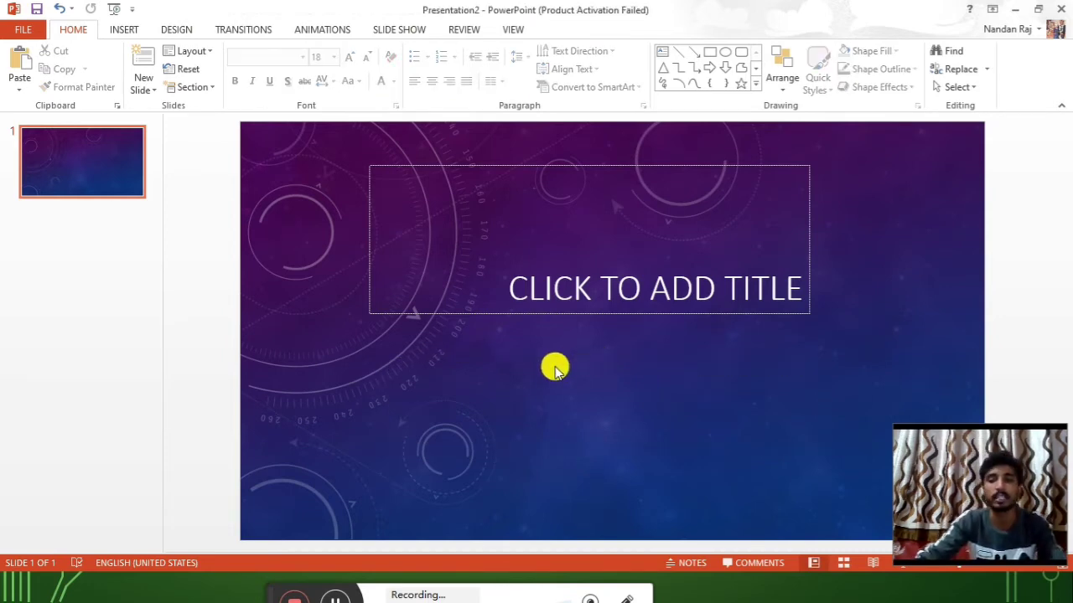
left_click(475, 315)
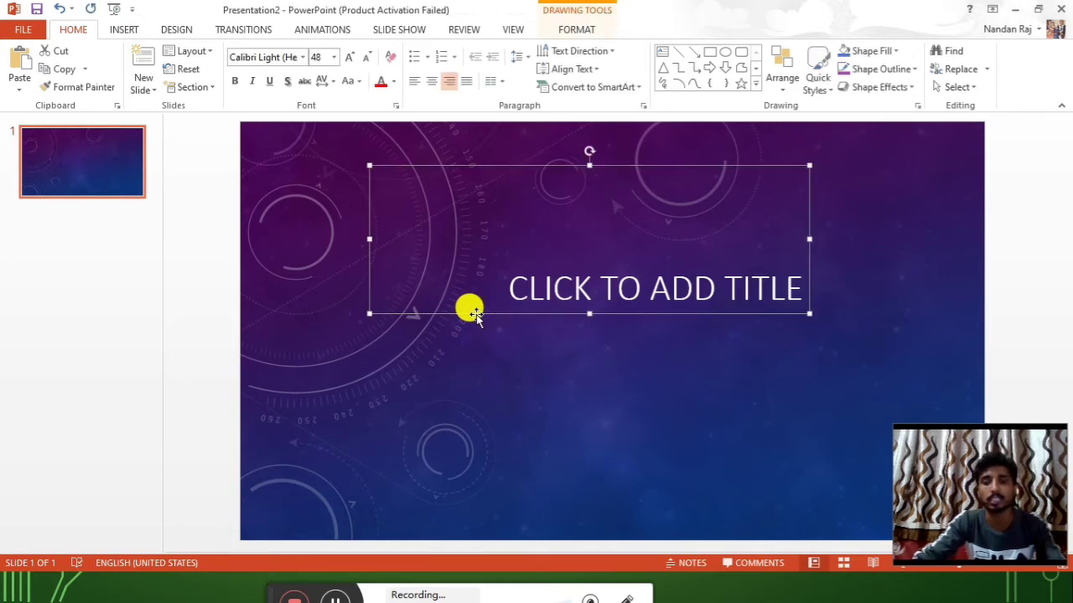
key("Delete")
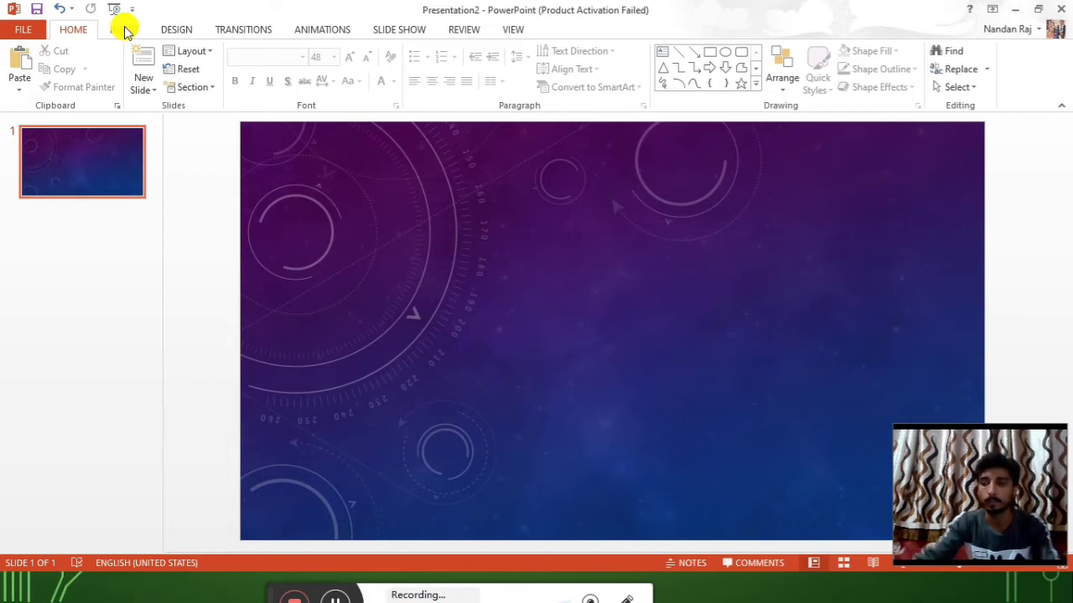
Insert a 4-column, 2-row table, then delete it
left_click(124, 31)
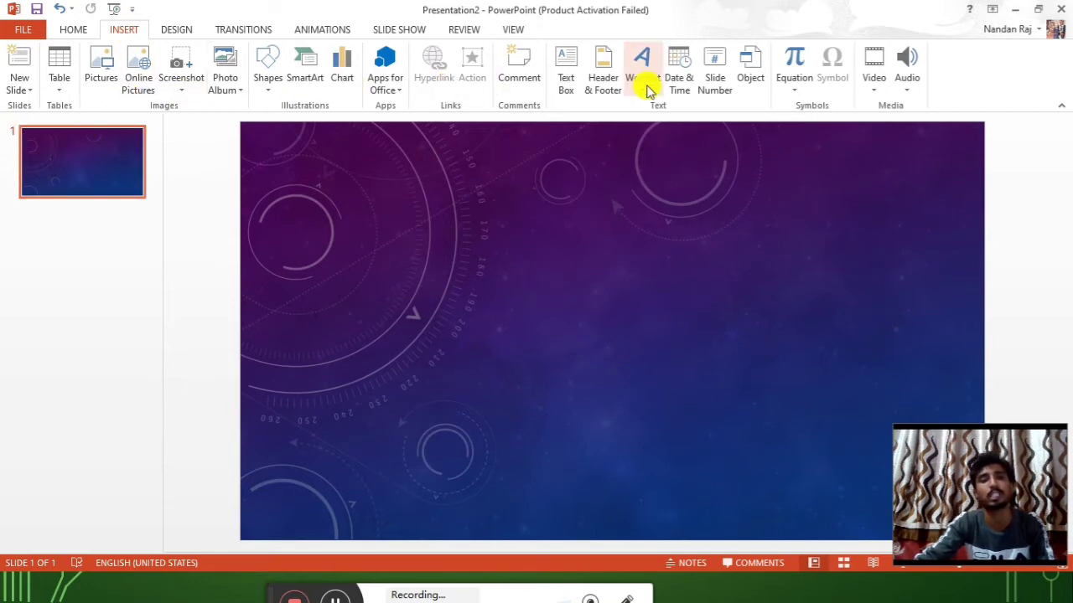
left_click(62, 71)
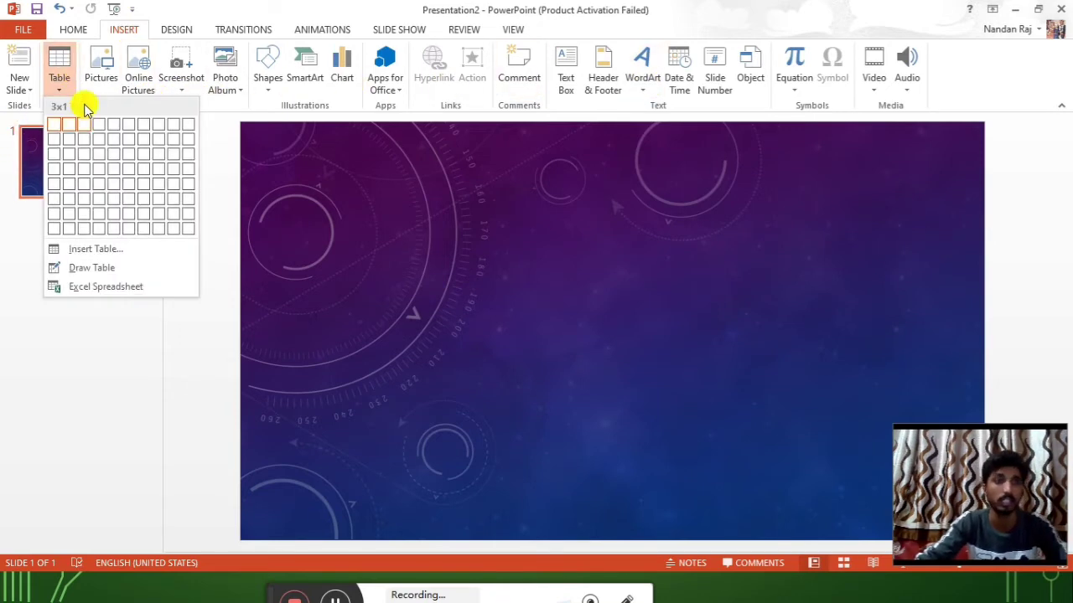
left_click(99, 147)
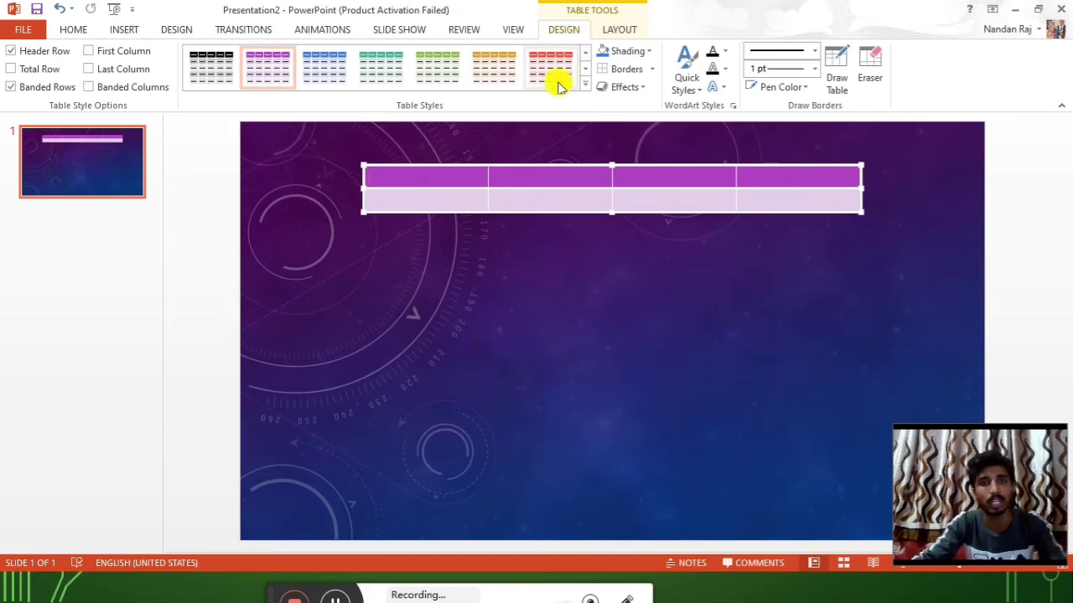
left_click(471, 228)
left_click(474, 186)
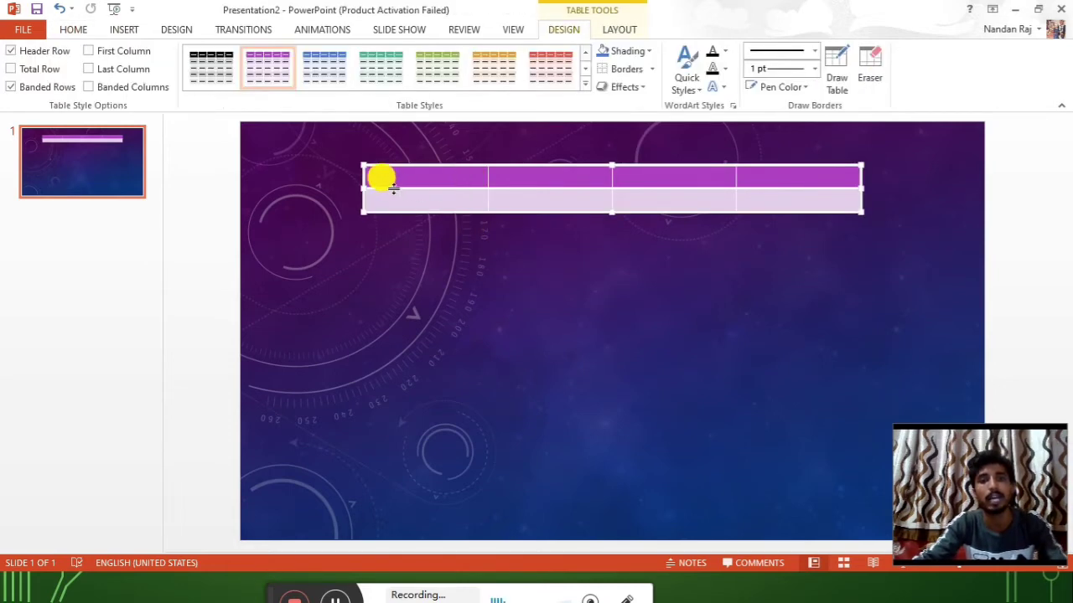
key("Delete")
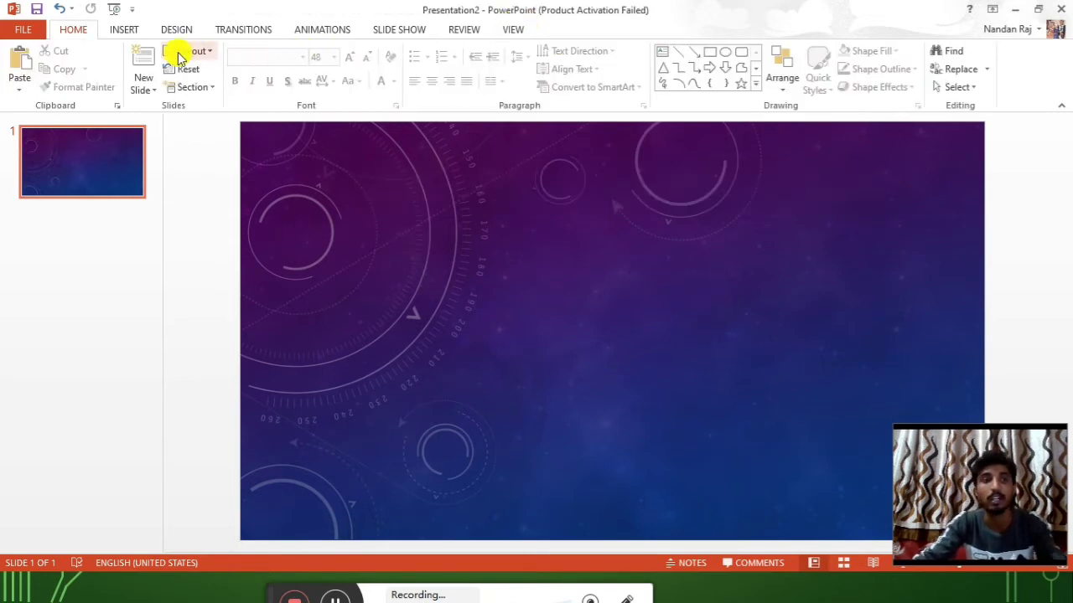
Insert a 7-column, 6-row table, then delete it
left_click(123, 29)
left_click(58, 67)
left_click(120, 170)
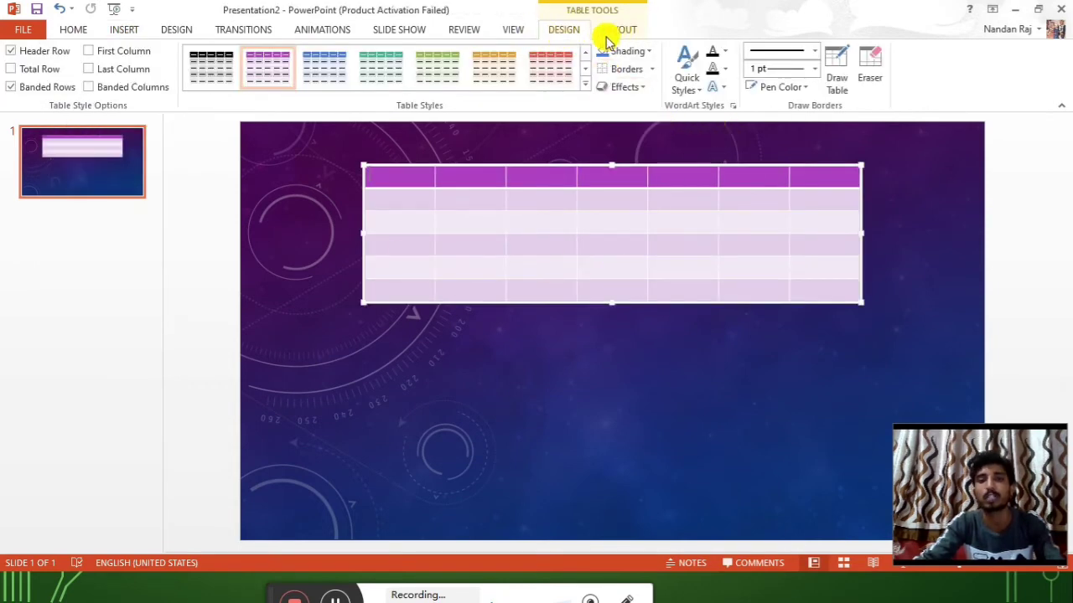
left_click(366, 166)
key("Delete")
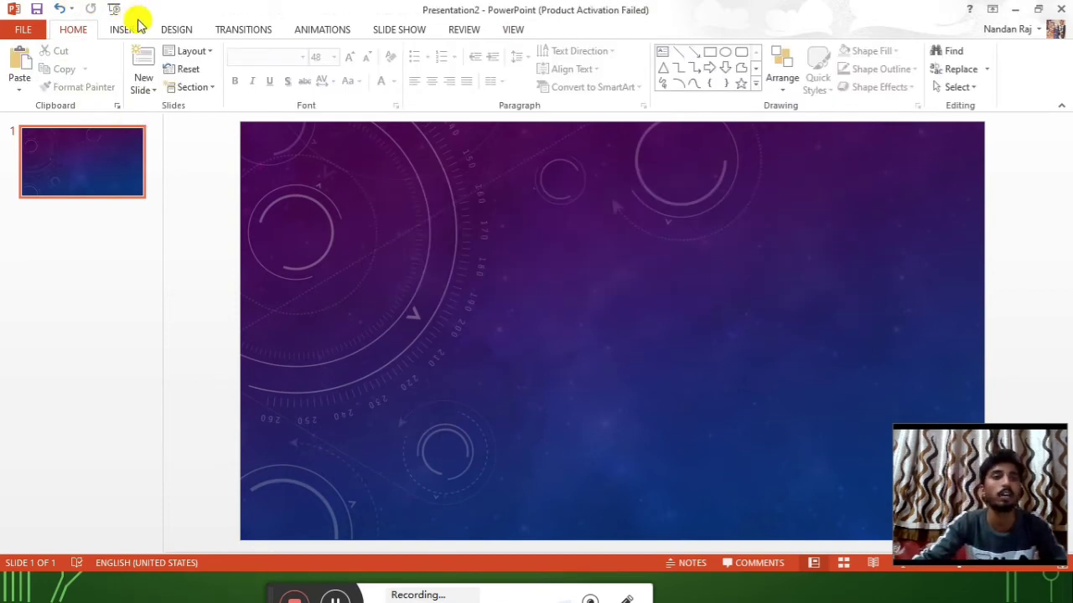
left_click(137, 31)
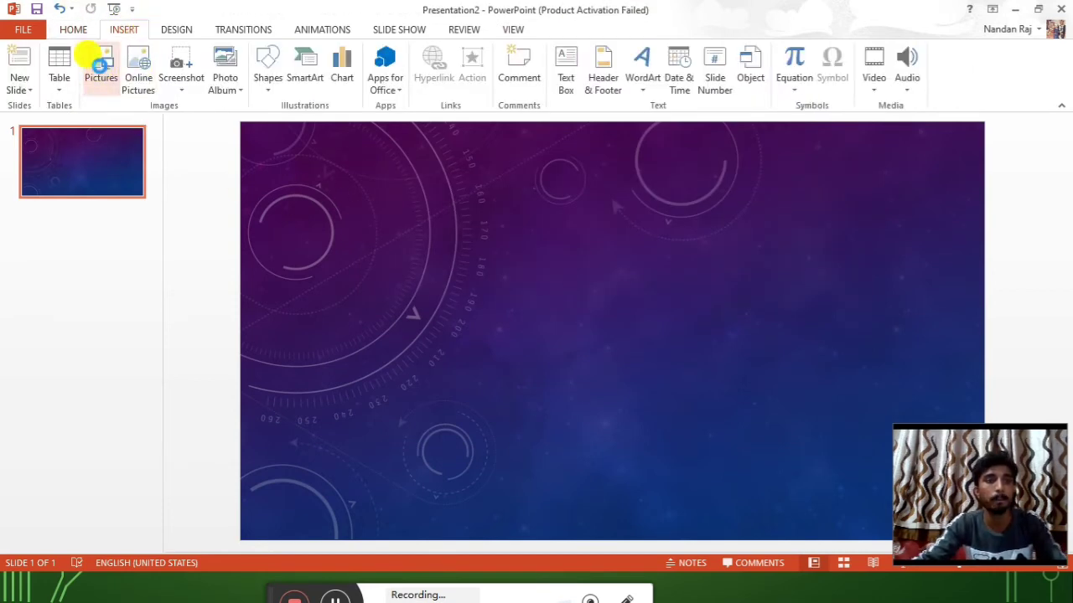
left_click(89, 57)
left_click(179, 197)
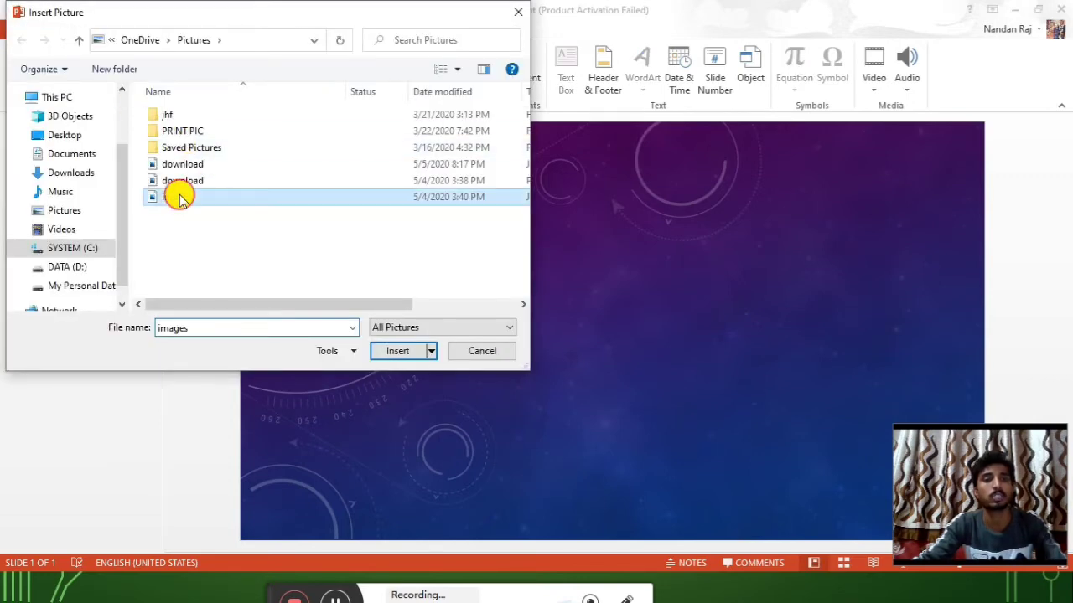
double_click(178, 197)
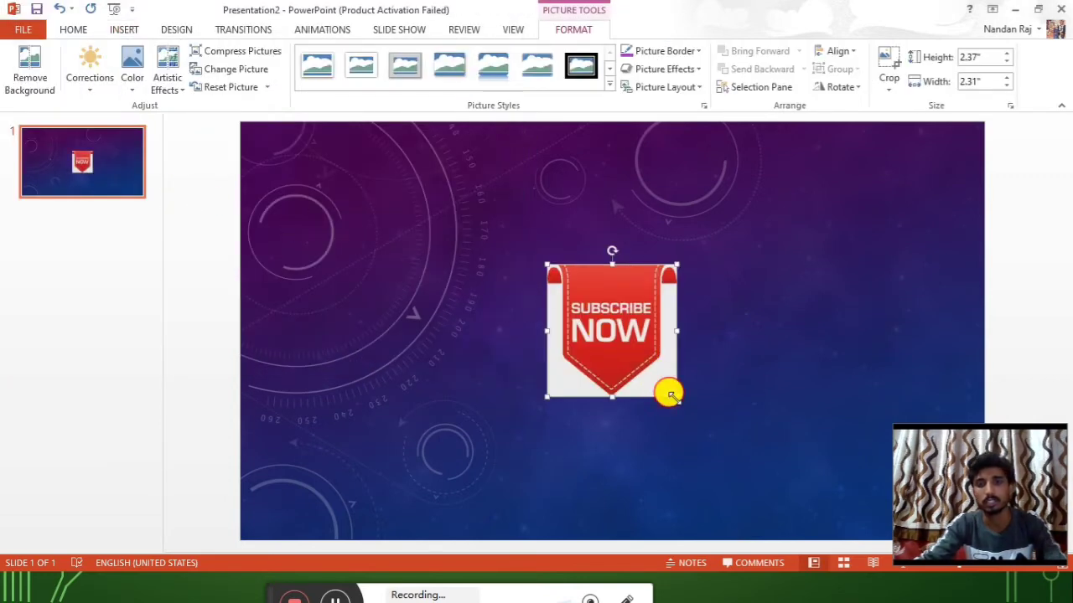
left_click_drag(670, 395, 727, 450)
mouse_move(654, 378)
left_mouse_down()
mouse_move(570, 305)
mouse_move(649, 312)
mouse_move(546, 358)
left_mouse_up()
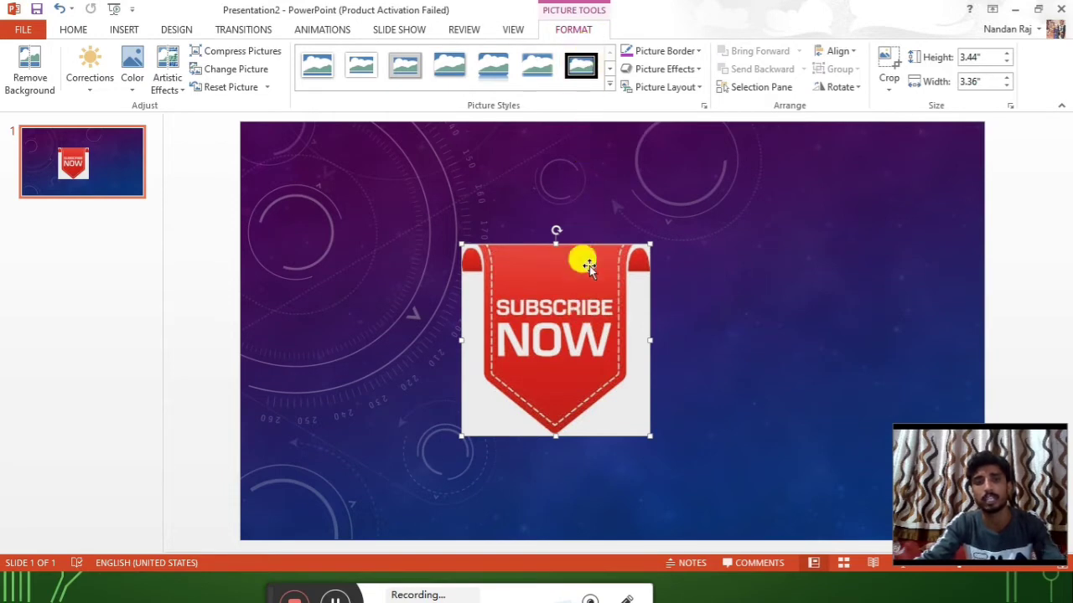
key("Delete")
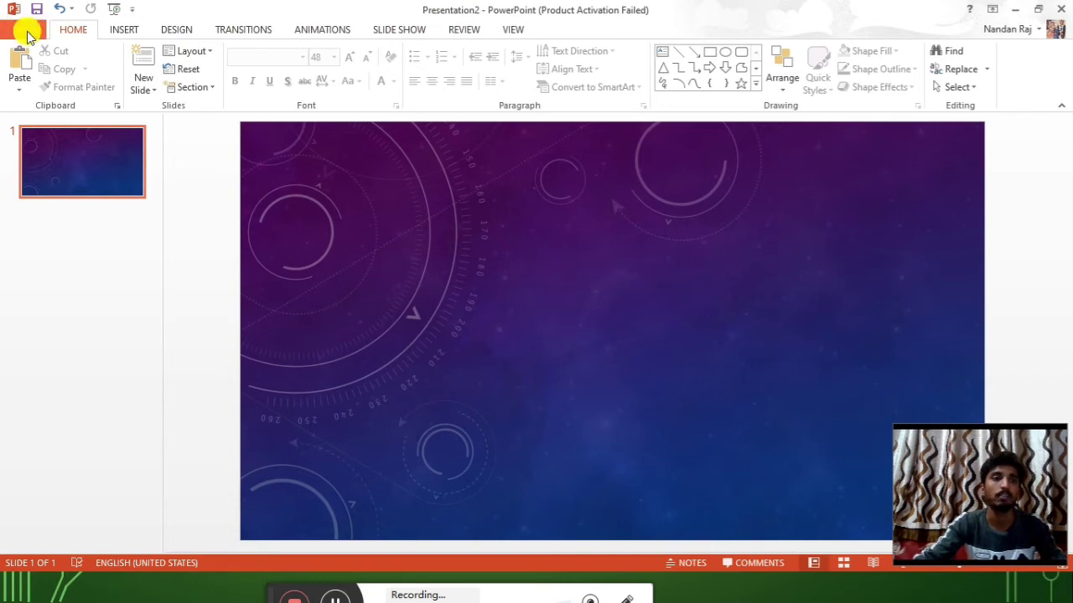
left_click(28, 35)
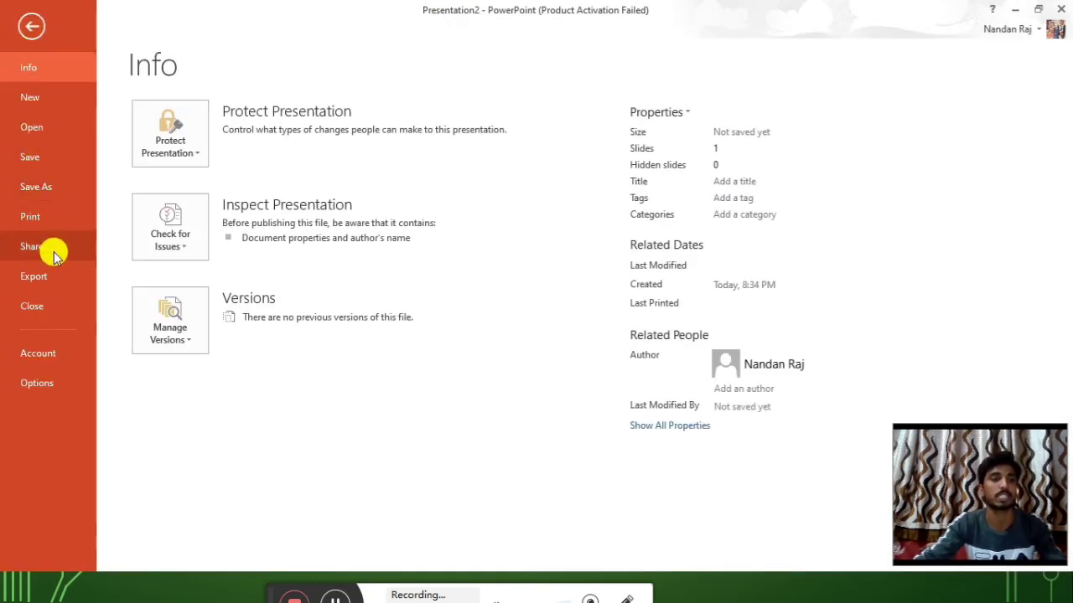
left_click(34, 26)
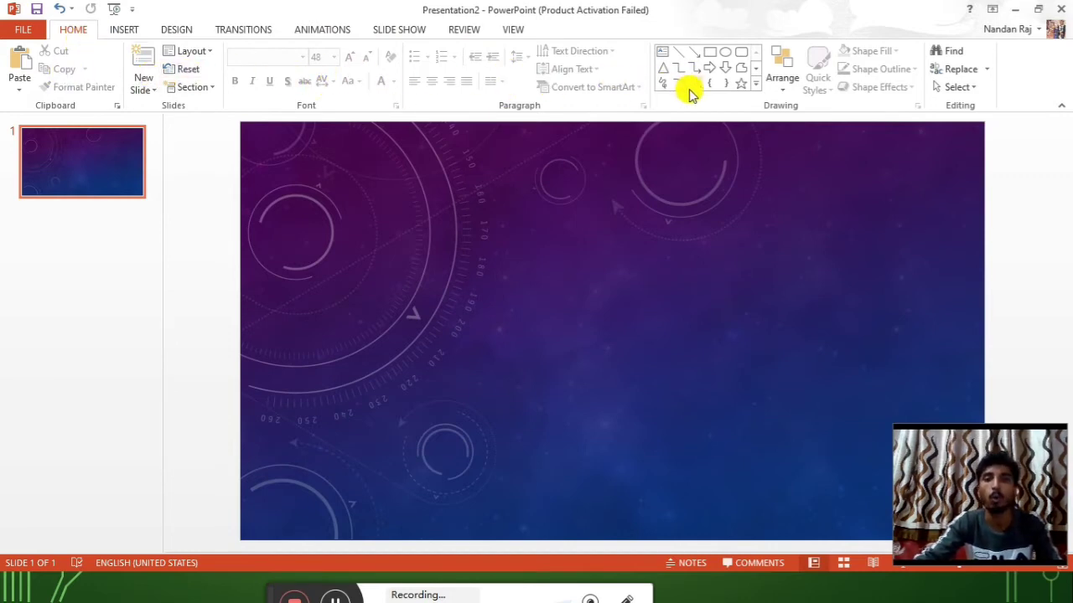
Look over the Design themes, then bring up the Animations options
left_click(176, 29)
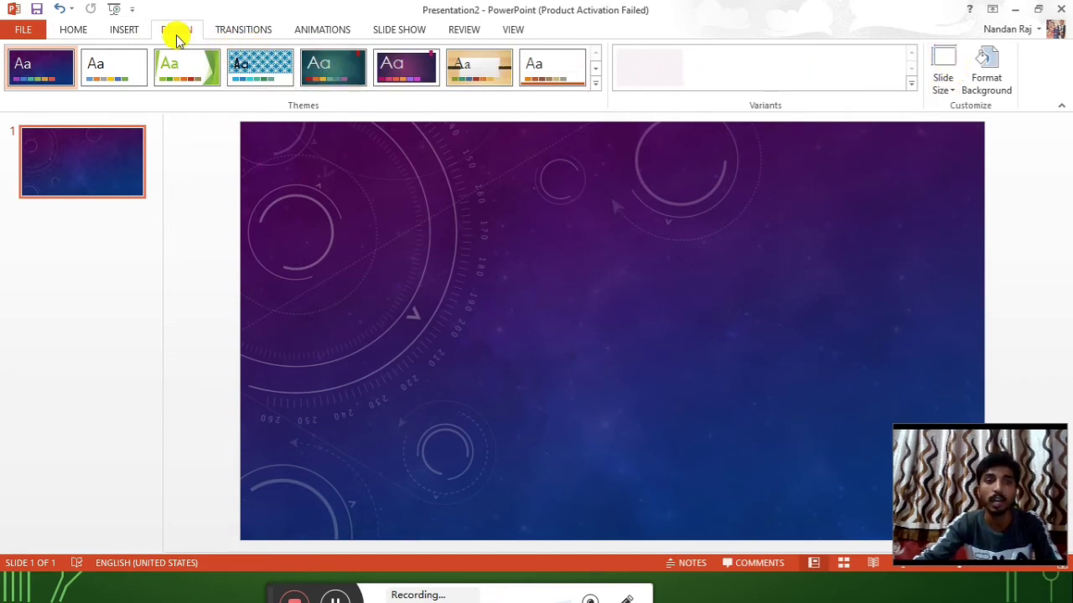
left_click(302, 32)
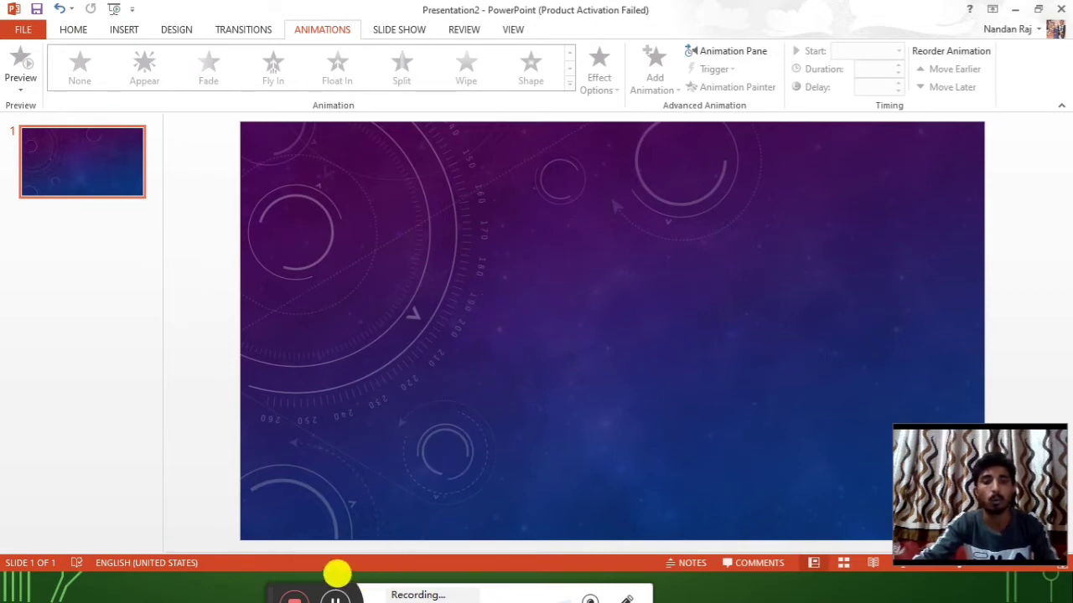
Browse the Slide Show, Design and Home ribbons, ending on the Insert commands
mouse_move(260, 583)
left_mouse_down()
mouse_move(285, 563)
mouse_move(284, 579)
left_mouse_up()
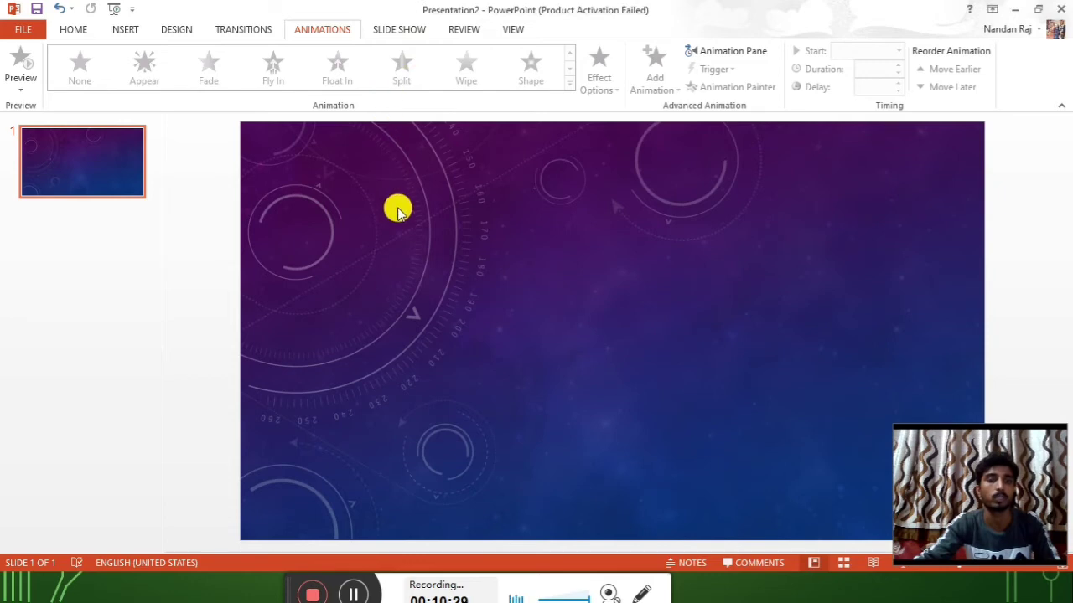
left_click(394, 28)
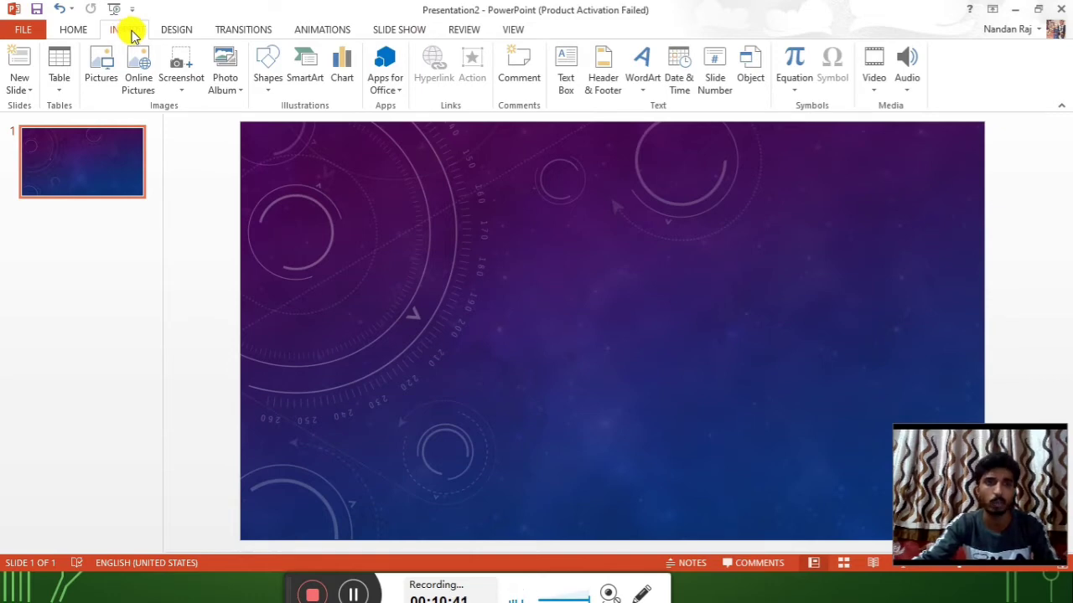
left_click(168, 37)
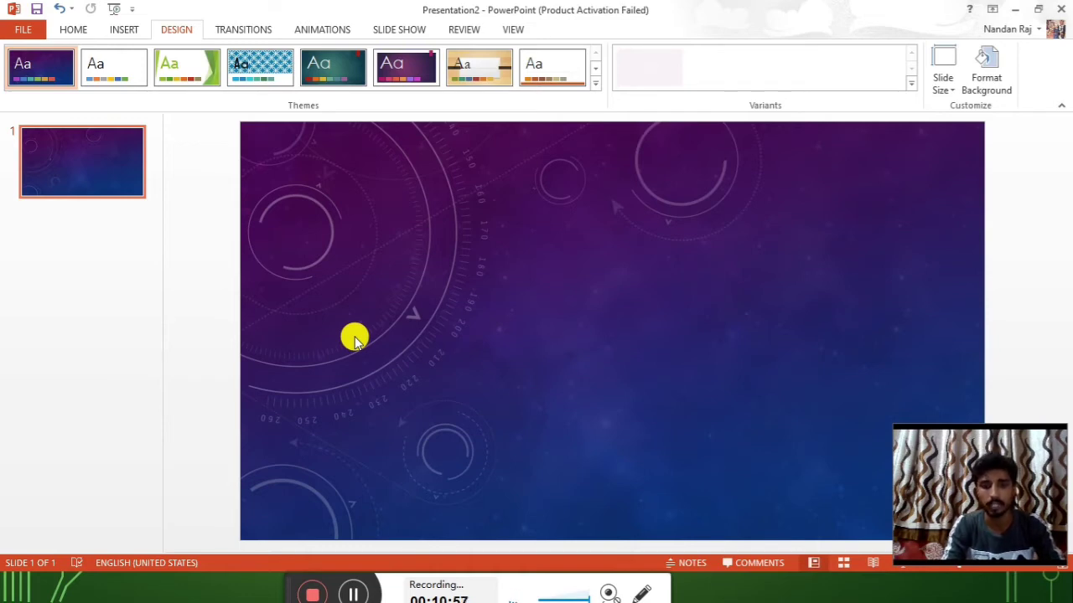
left_click(70, 30)
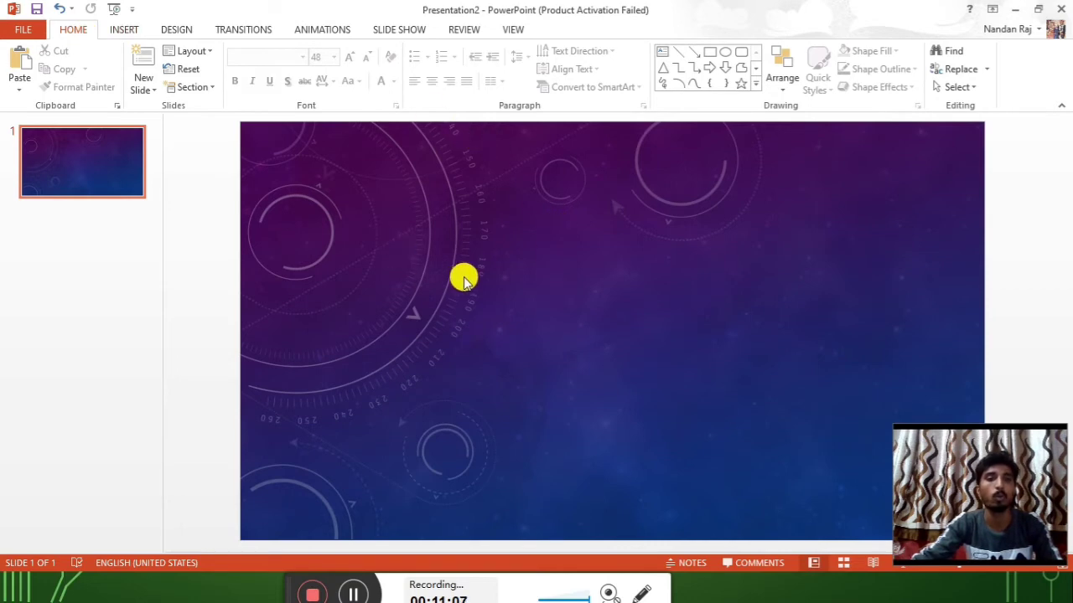
left_click(125, 31)
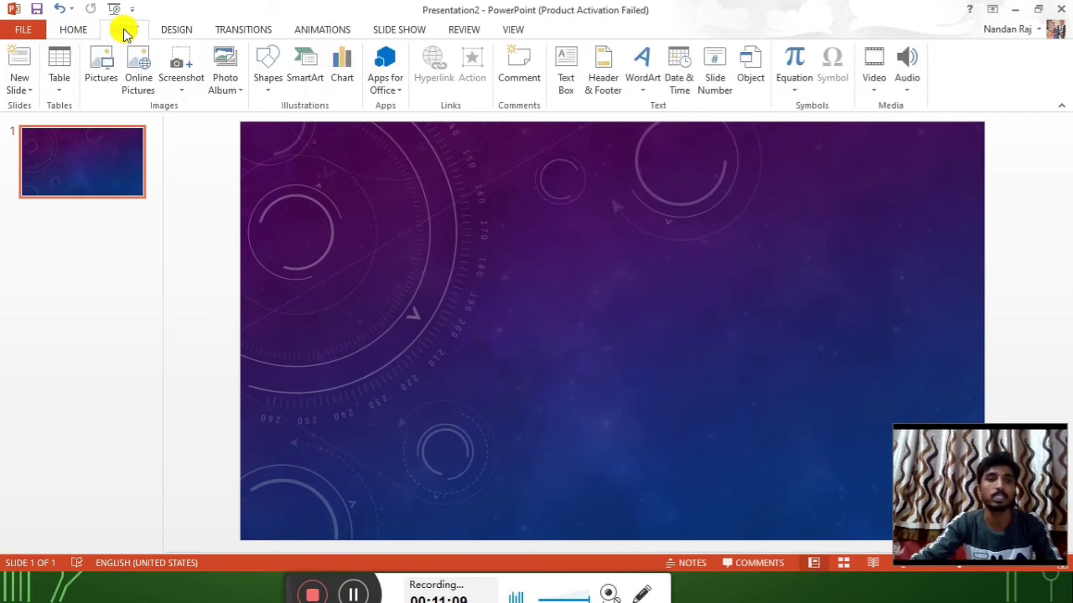
Add gold outline WordArt, move it up, widen its box, and delete the 'Your text here' placeholder
left_click(643, 74)
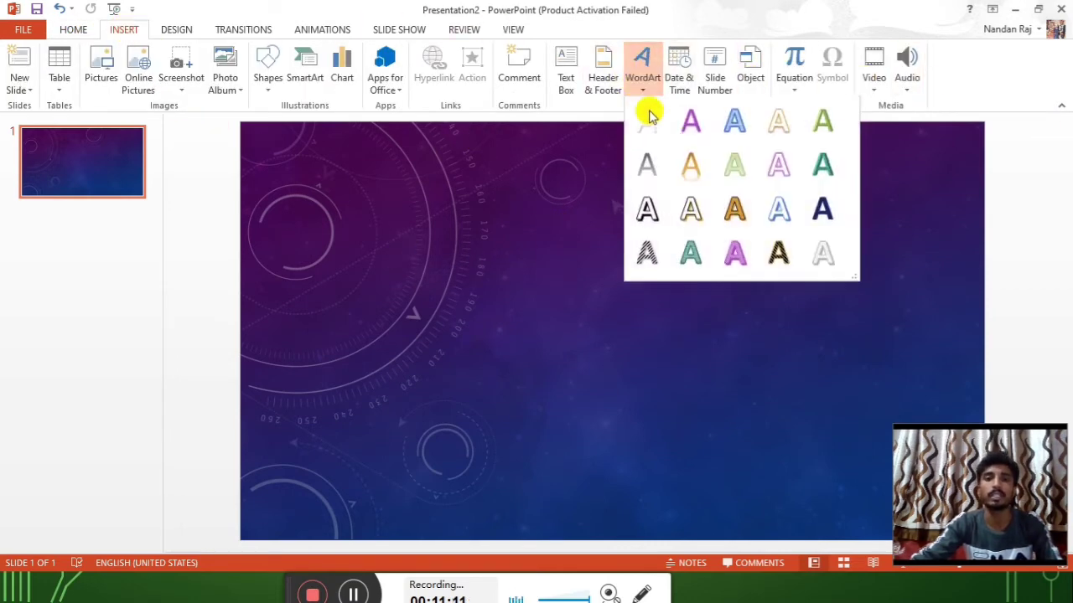
left_click(691, 165)
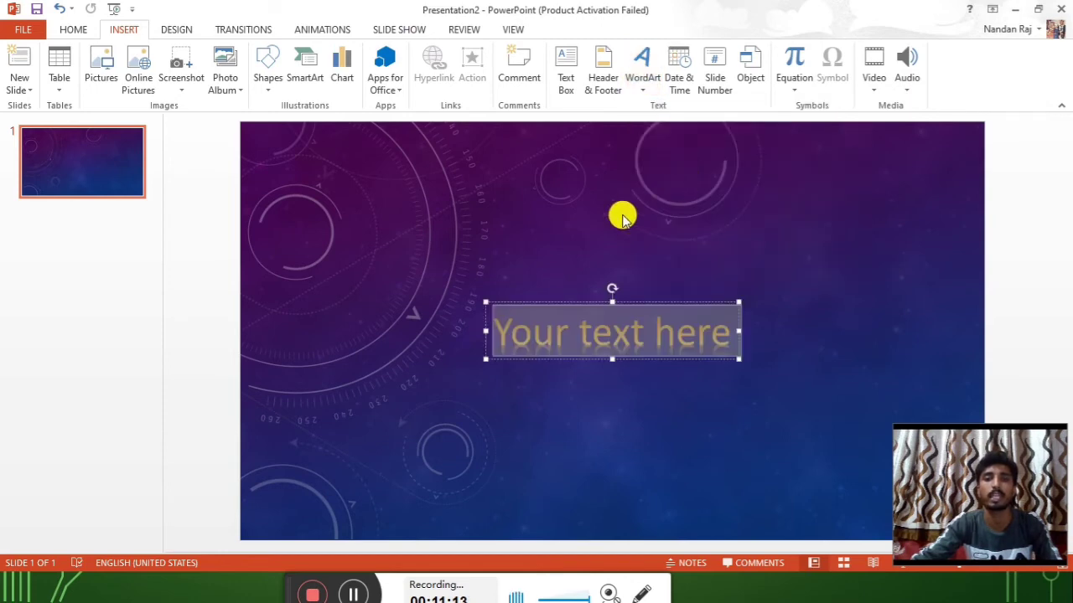
left_click_drag(646, 299, 513, 217)
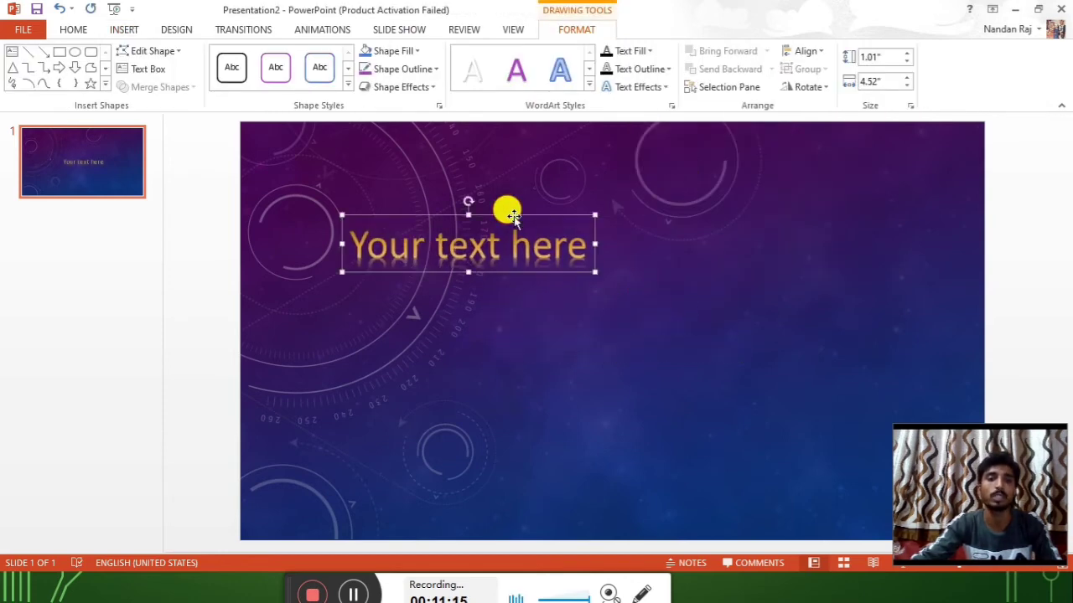
mouse_move(595, 244)
left_mouse_down()
mouse_move(784, 281)
mouse_move(879, 276)
left_mouse_up()
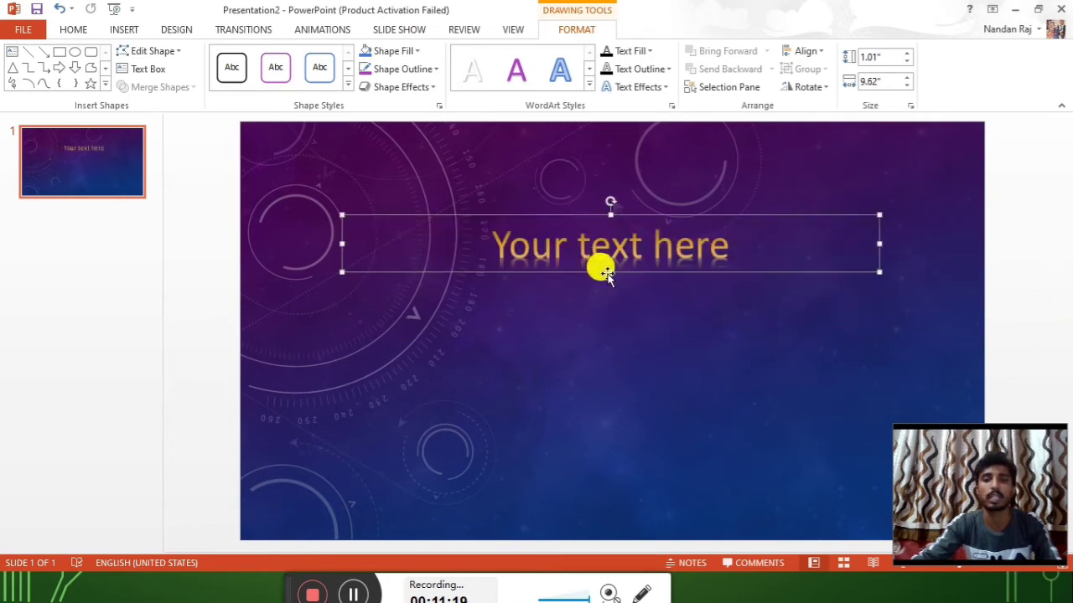
left_click_drag(607, 275, 741, 268)
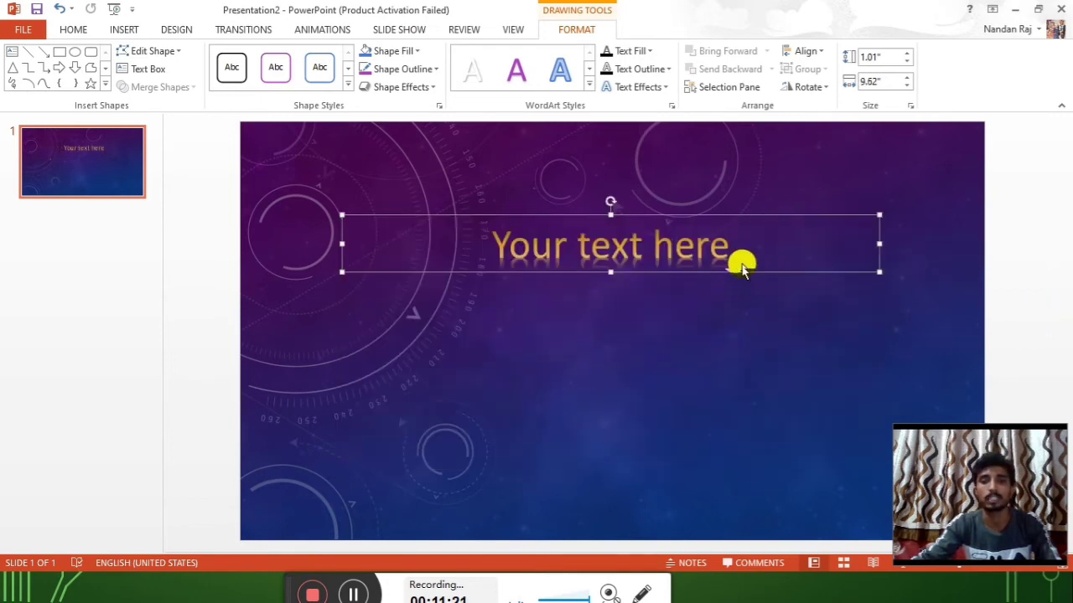
left_click(712, 244)
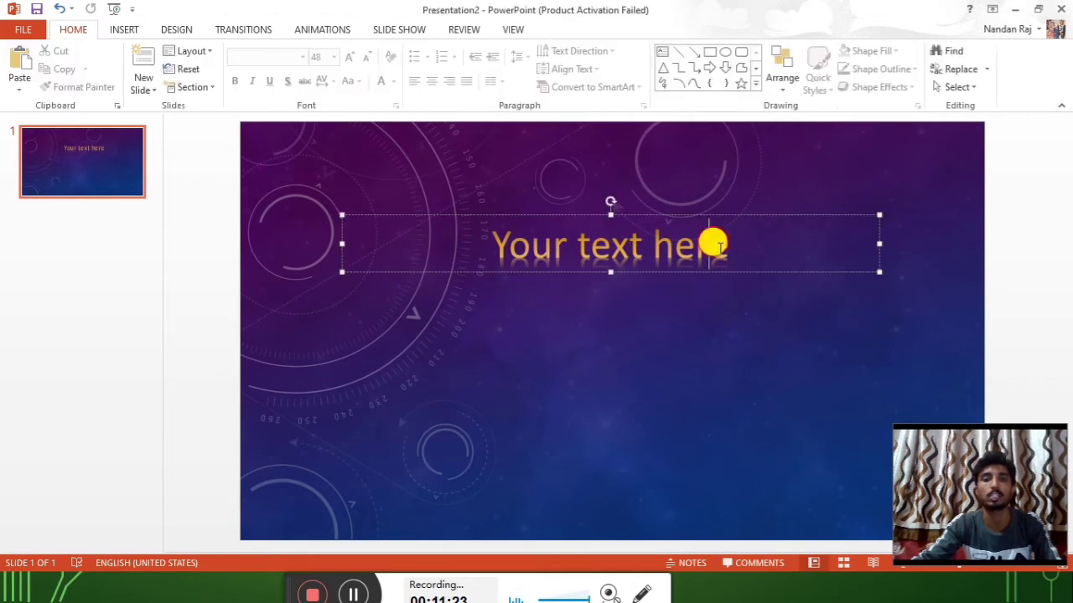
left_click_drag(711, 245, 343, 243)
key("BackSpace")
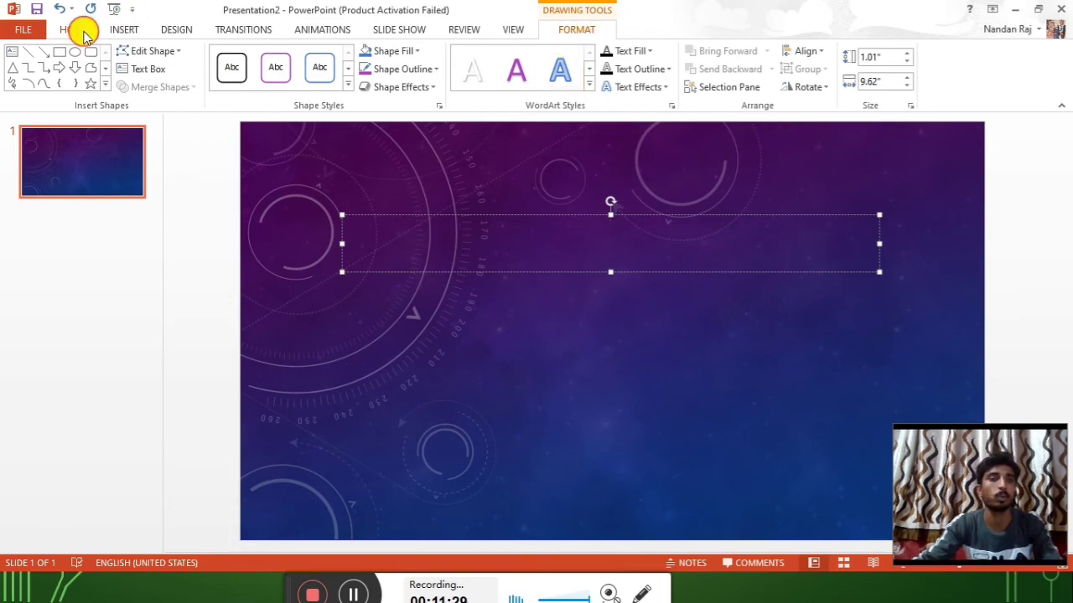
left_click(82, 33)
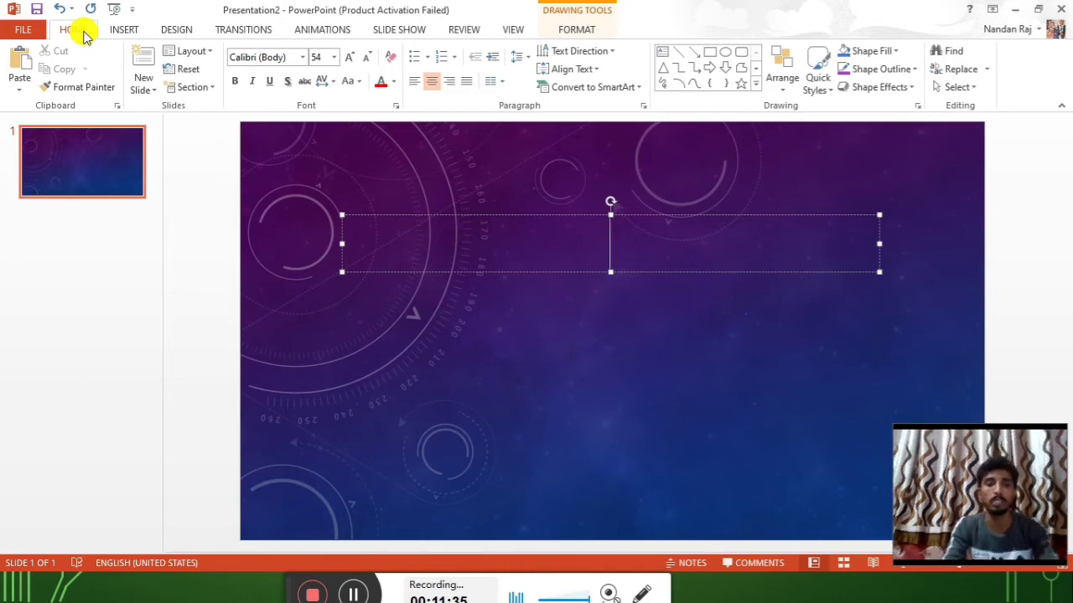
Type 'Home menu is divided into Six Sub Menu.' into the WordArt
type("ome")
key("BackSpace")
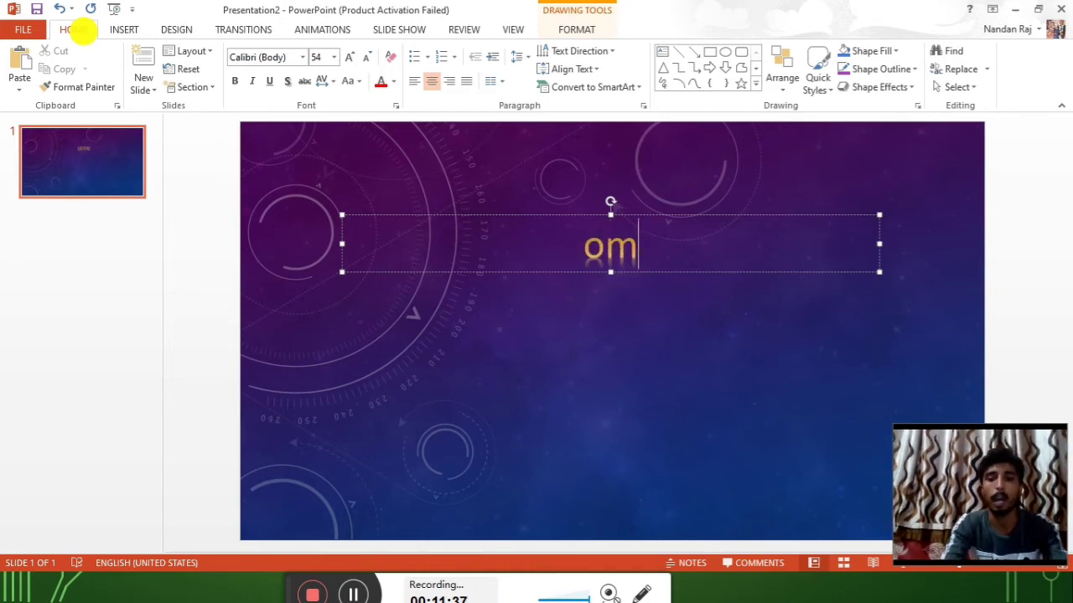
key("BackSpace")
key("BackSpace")
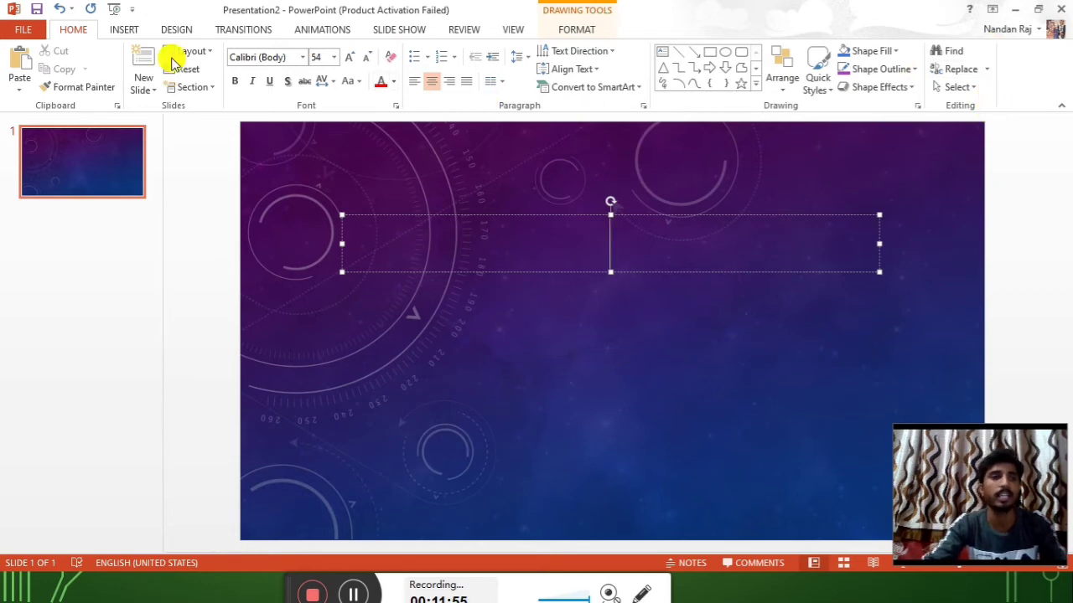
type("HOme ")
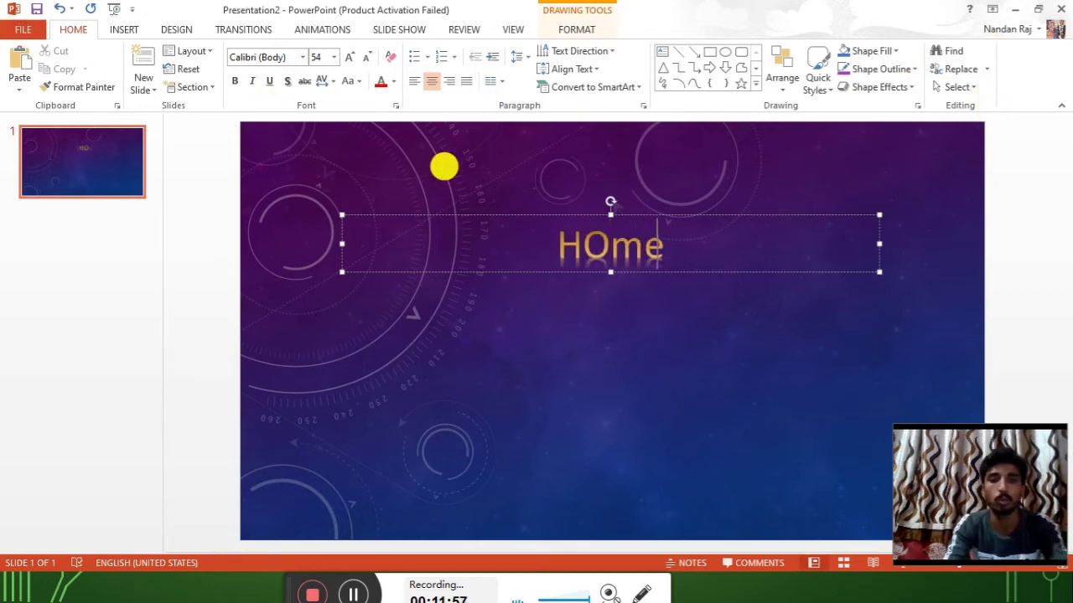
type("menu is")
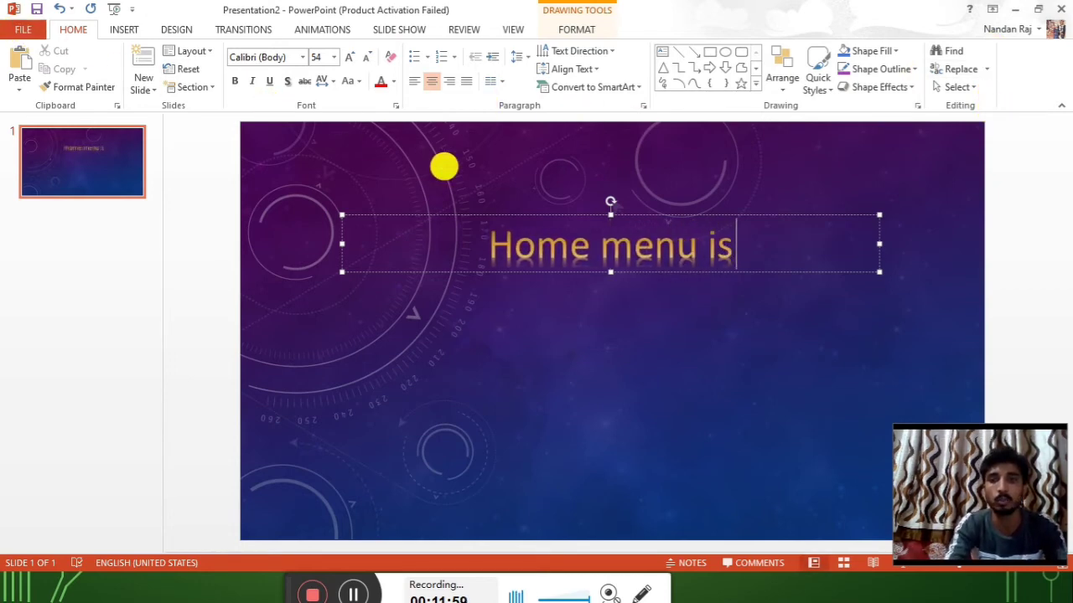
type(" divided")
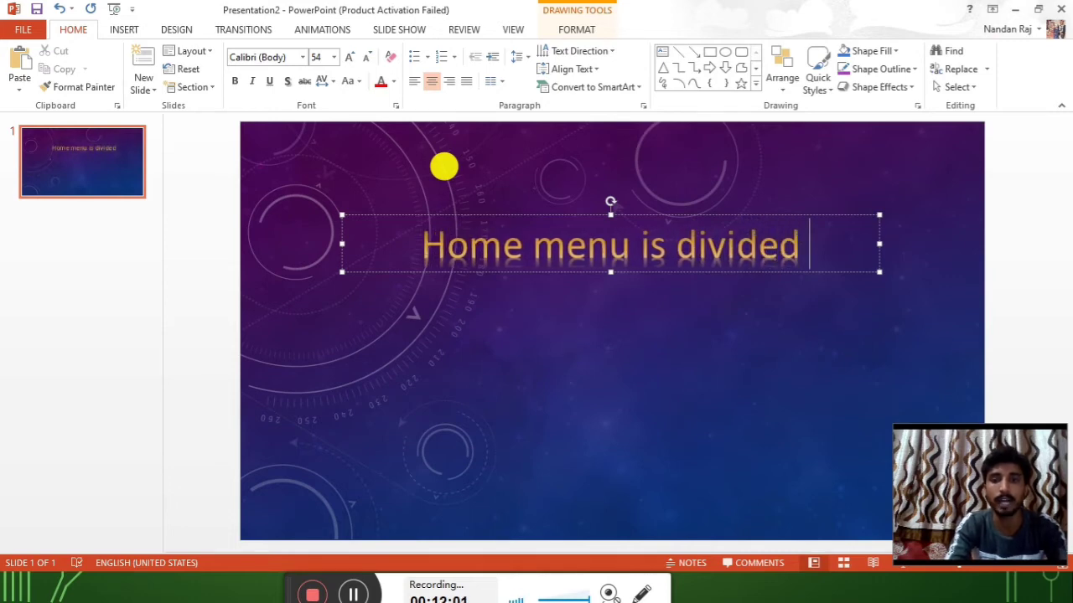
type(" intoSix")
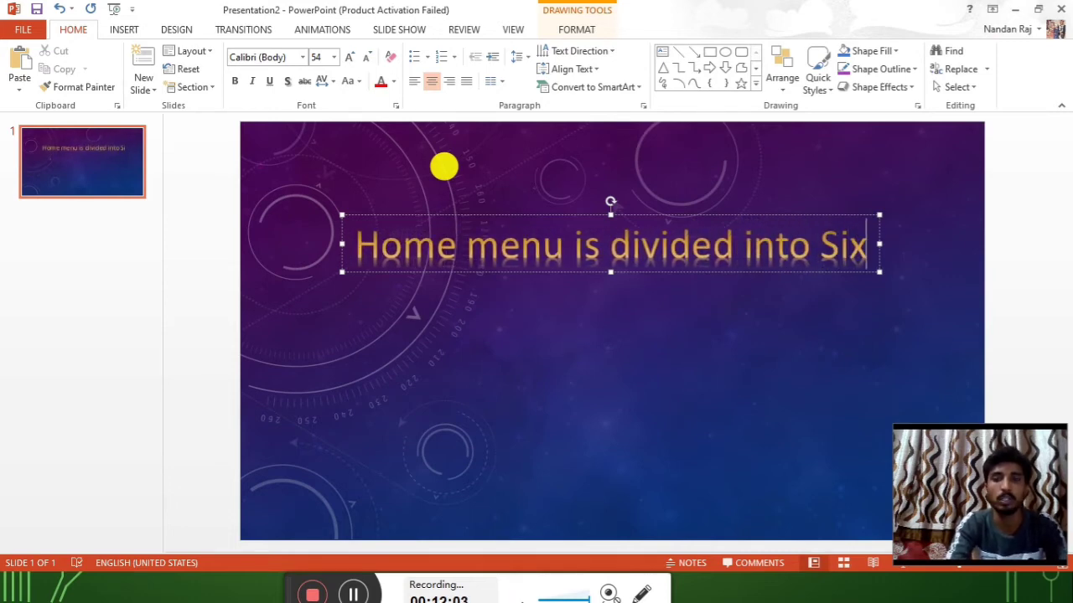
type(" Sub M")
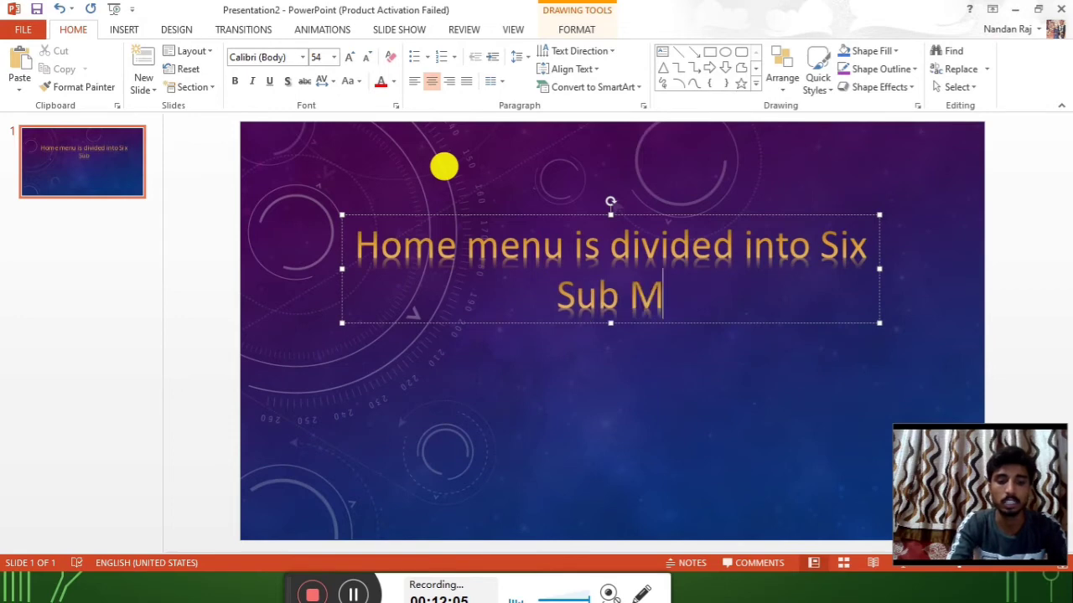
type("enu.")
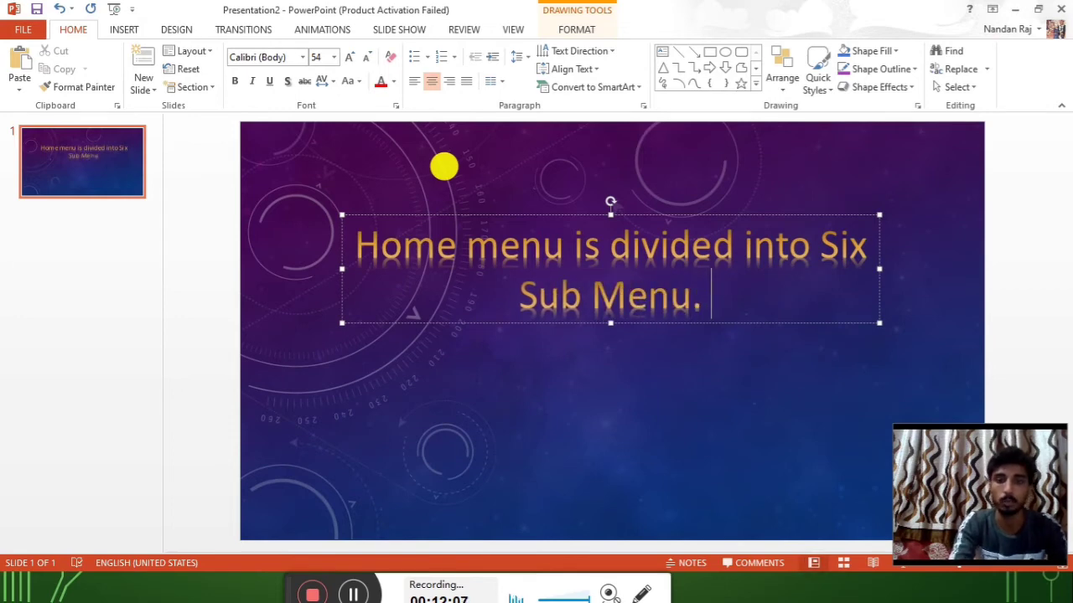
Set the whole title text to 72 pt and colour it red
key("ctrl+a")
key("Right")
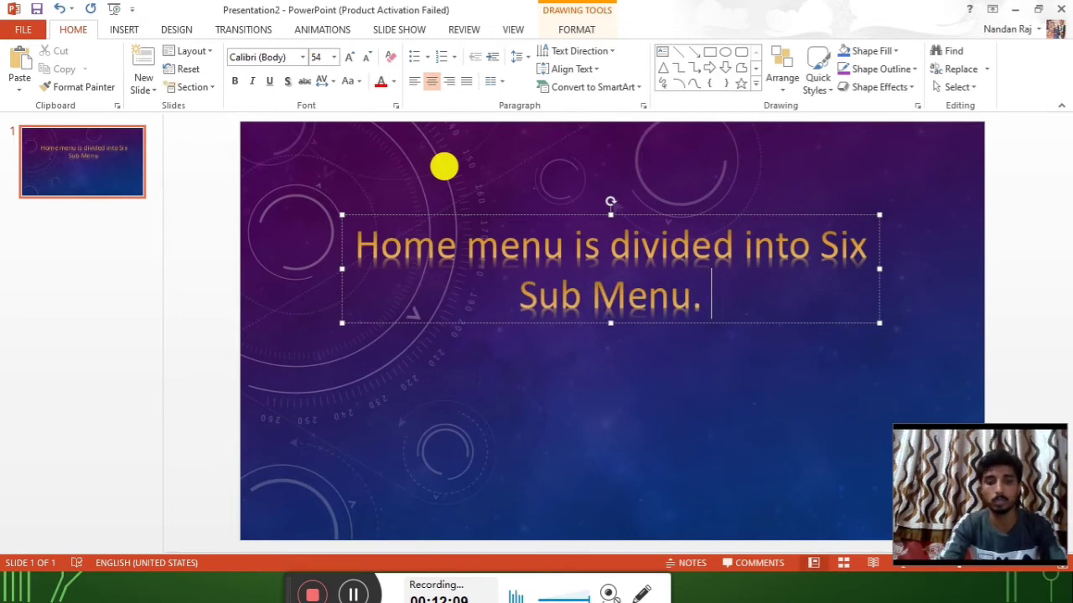
key("ctrl+a")
key("ctrl+shift+period")
key("ctrl+shift+period")
key("ctrl+shift+period")
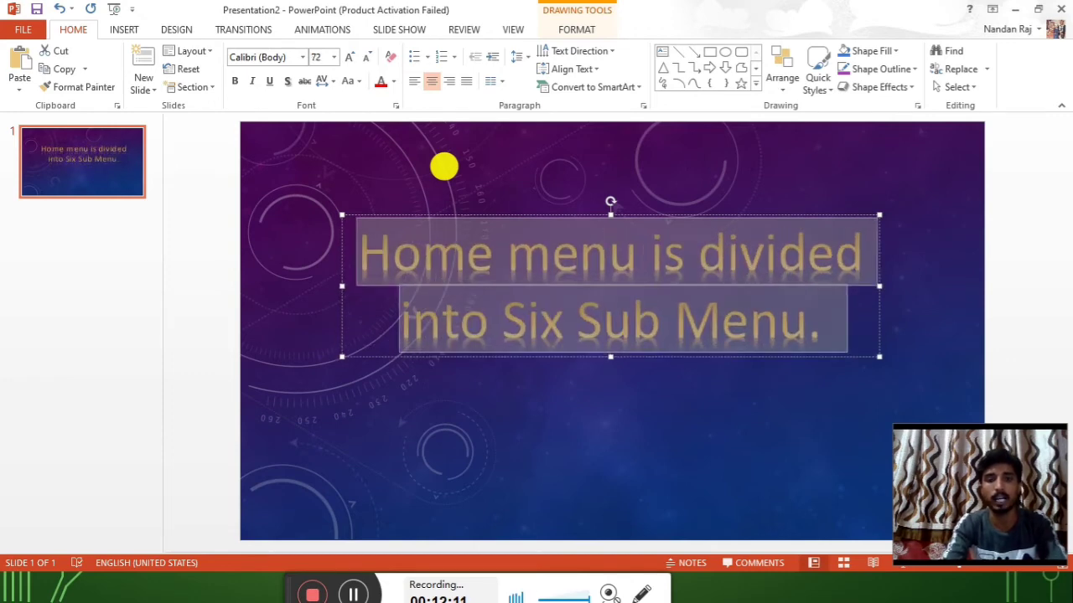
key("ctrl+shift+period")
key("ctrl+shift+comma")
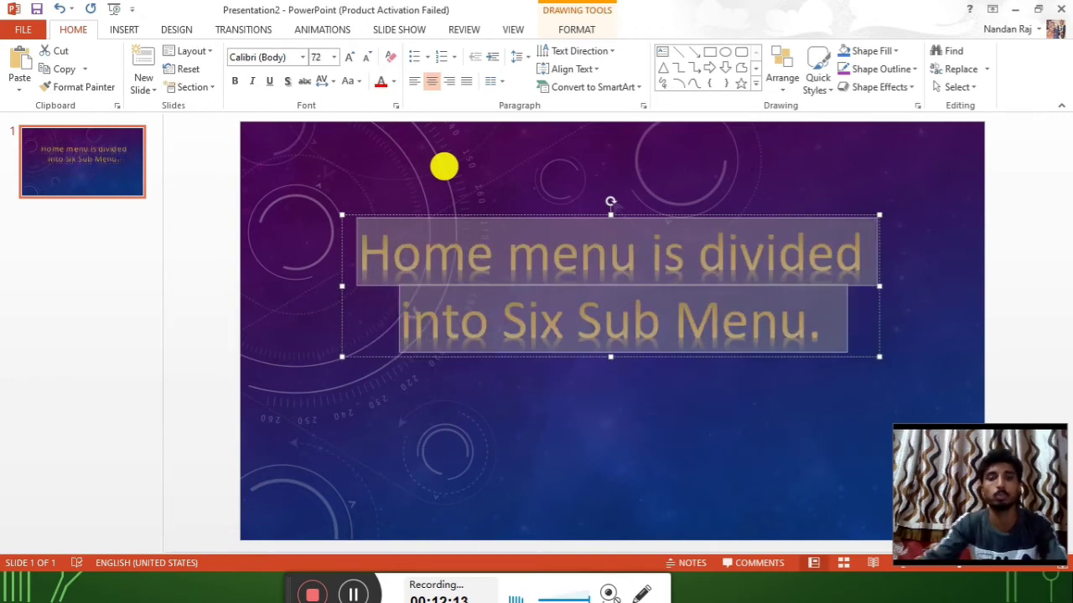
left_click(378, 81)
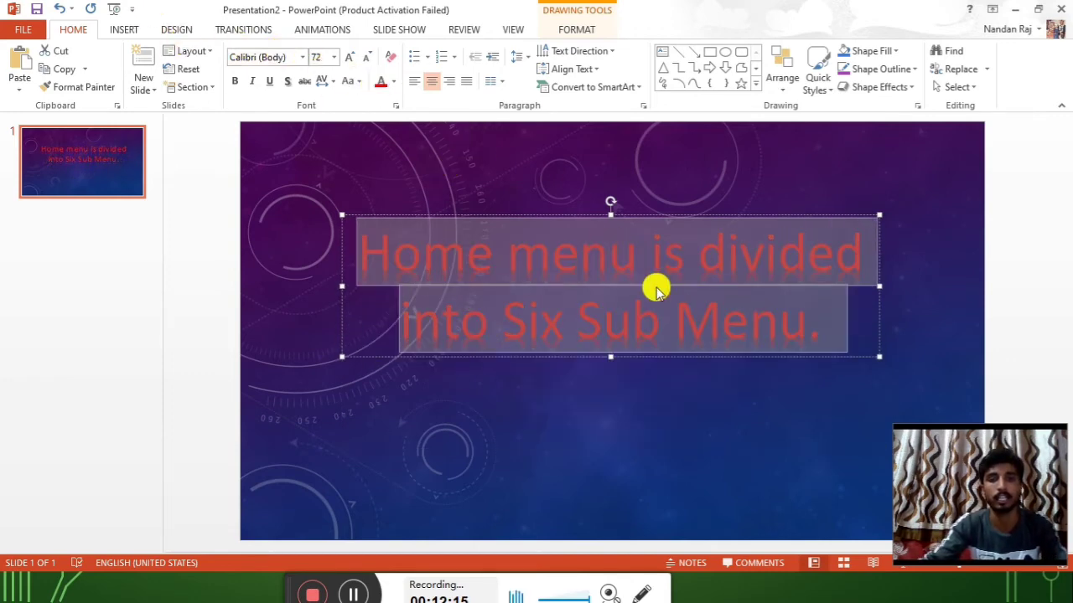
left_click(847, 325)
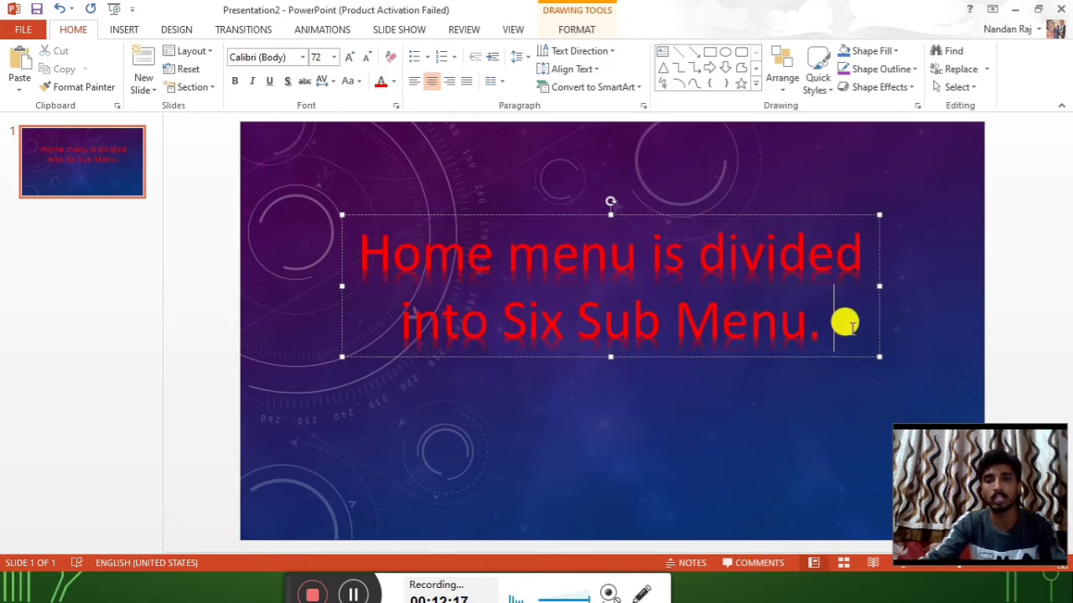
Apply the third WordArt style, light blue with a blue outline, to both title lines
left_click_drag(847, 325, 360, 271)
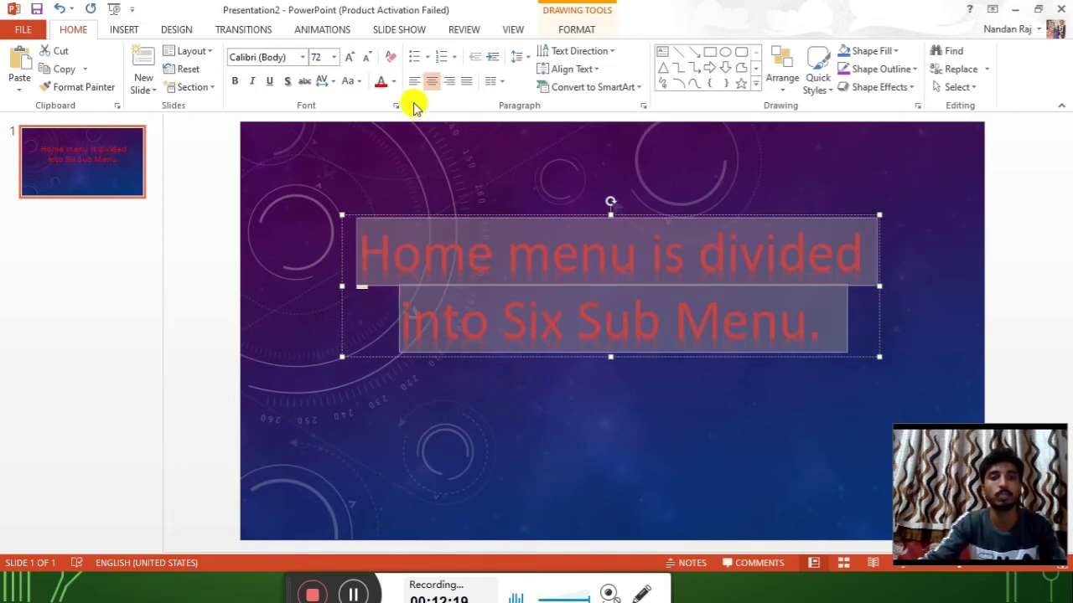
left_click(578, 30)
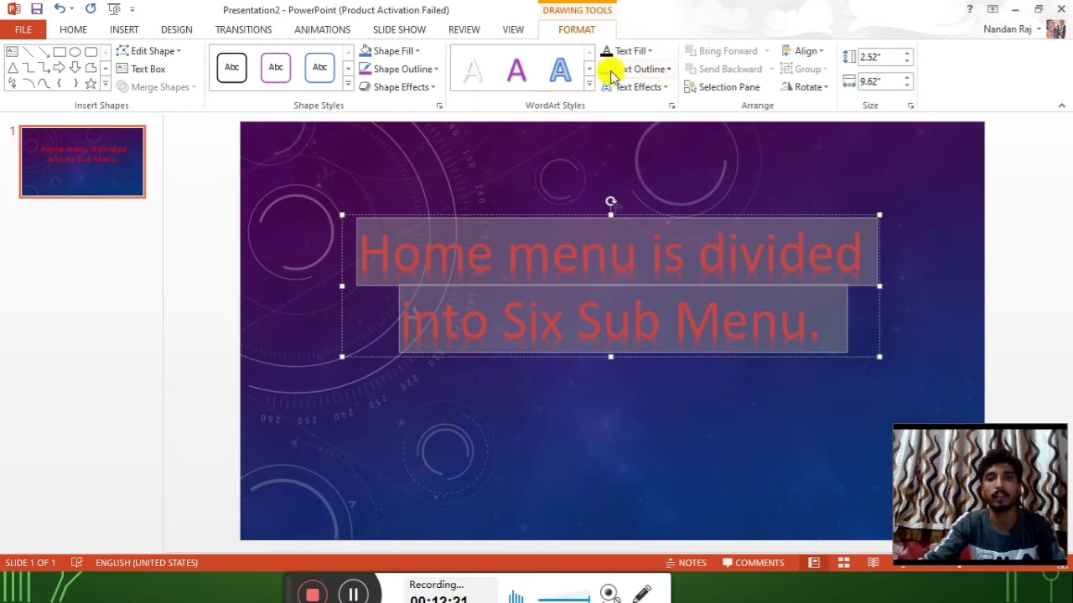
left_click(560, 72)
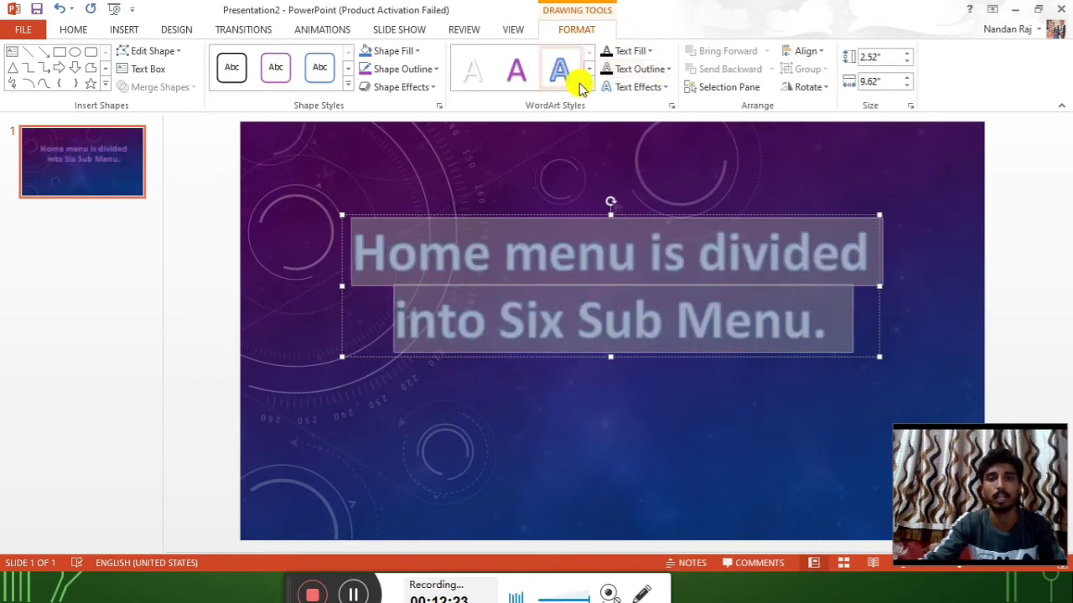
left_click(779, 306)
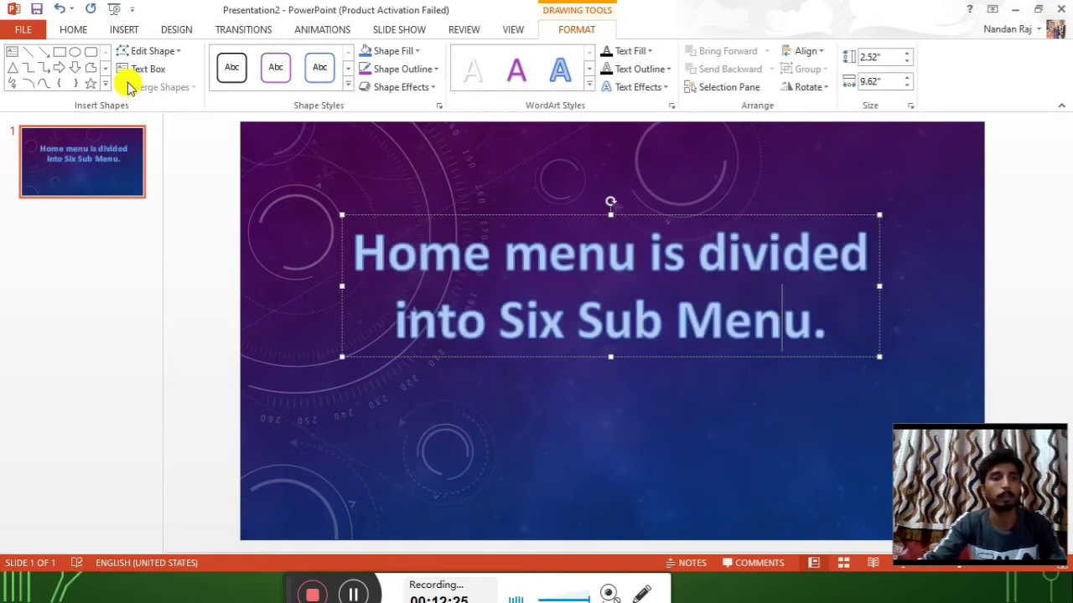
left_click(75, 29)
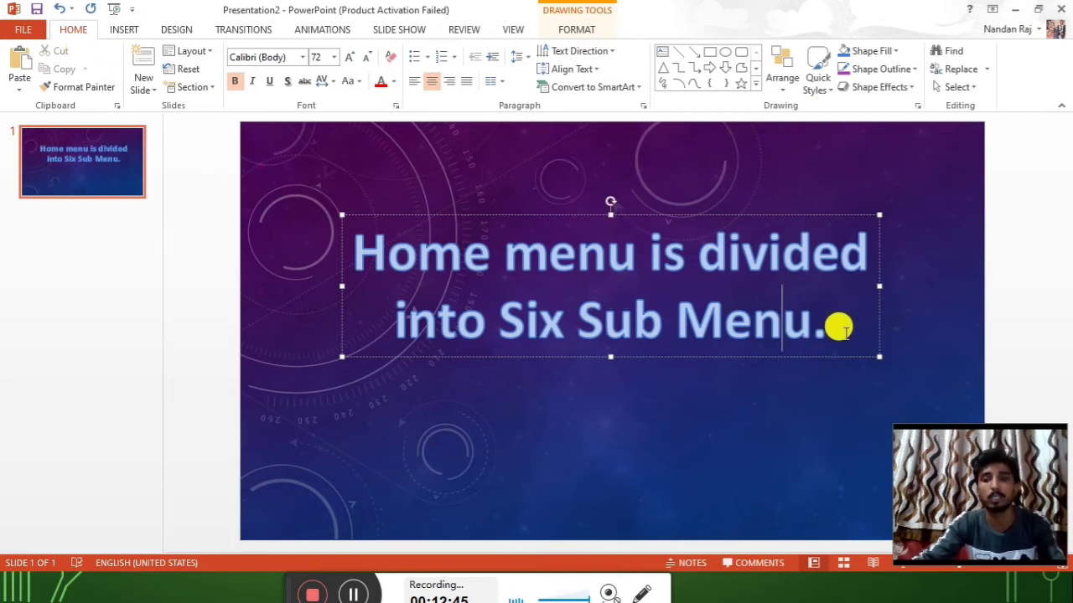
Replace the title with 'Each sub menu has different numbers of Tools.' at 80 pt
left_click_drag(838, 328, 300, 268)
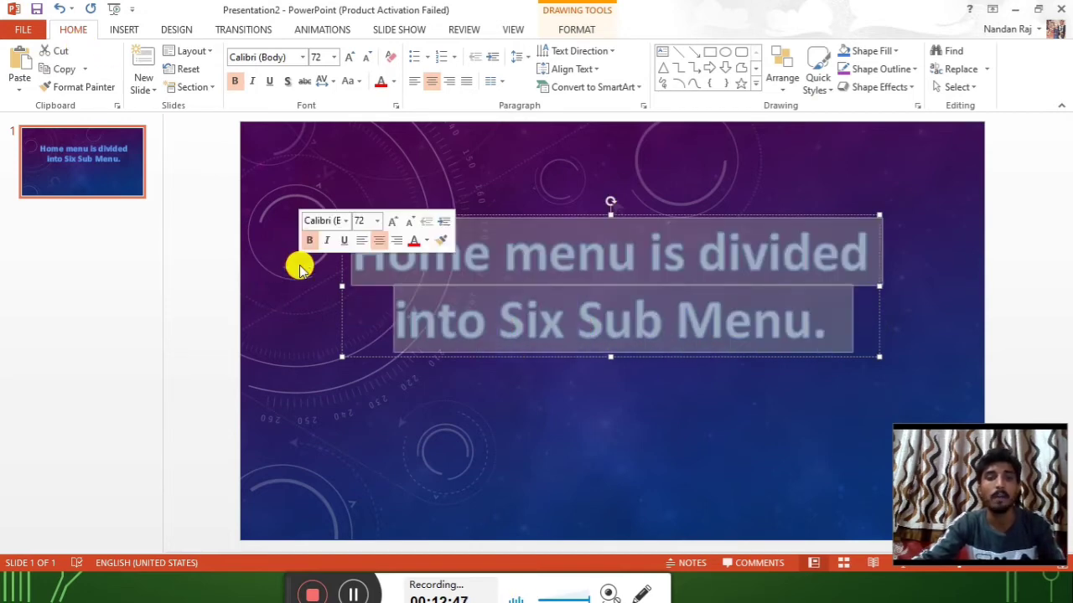
type("Each ")
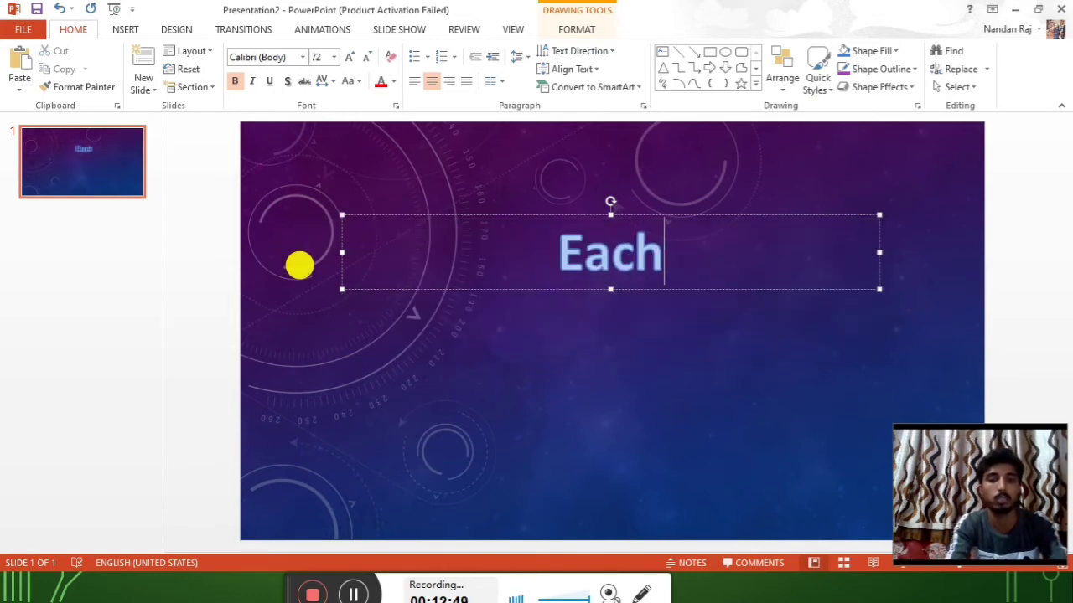
type("sub menu ")
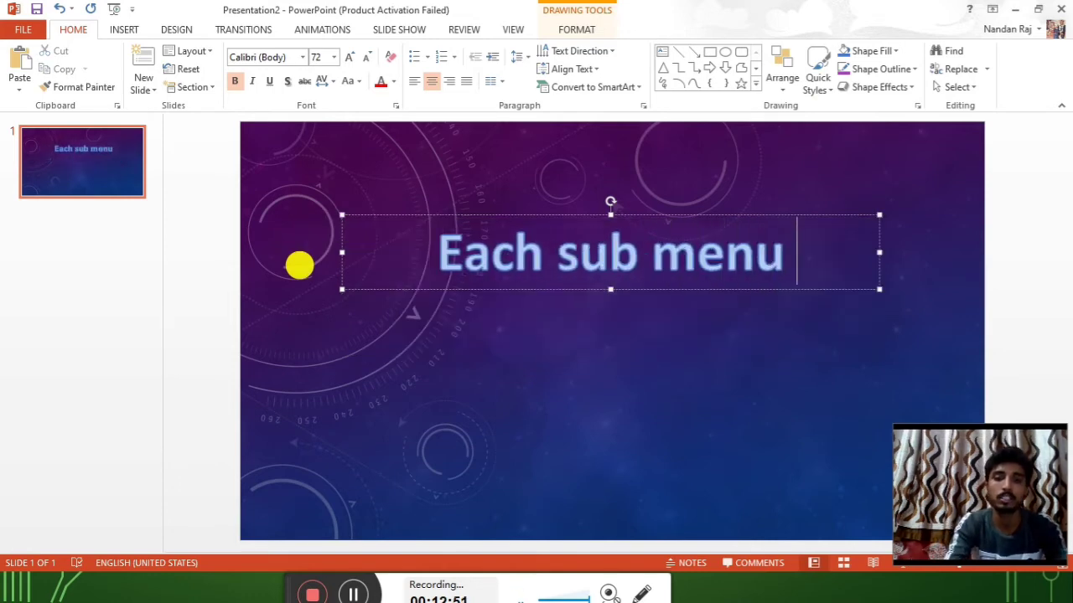
type("has di")
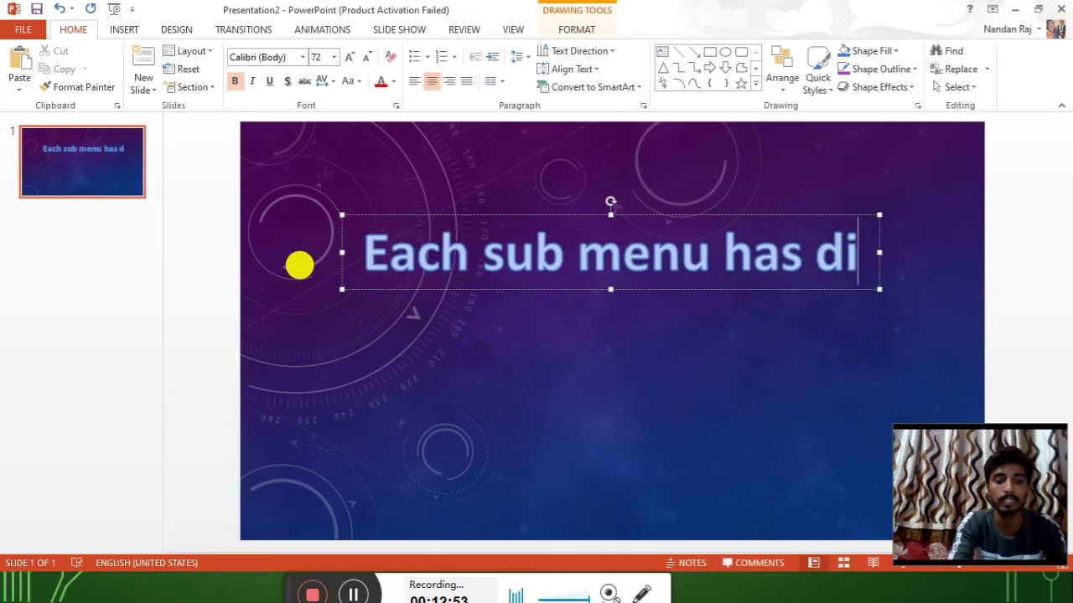
type("fferent n")
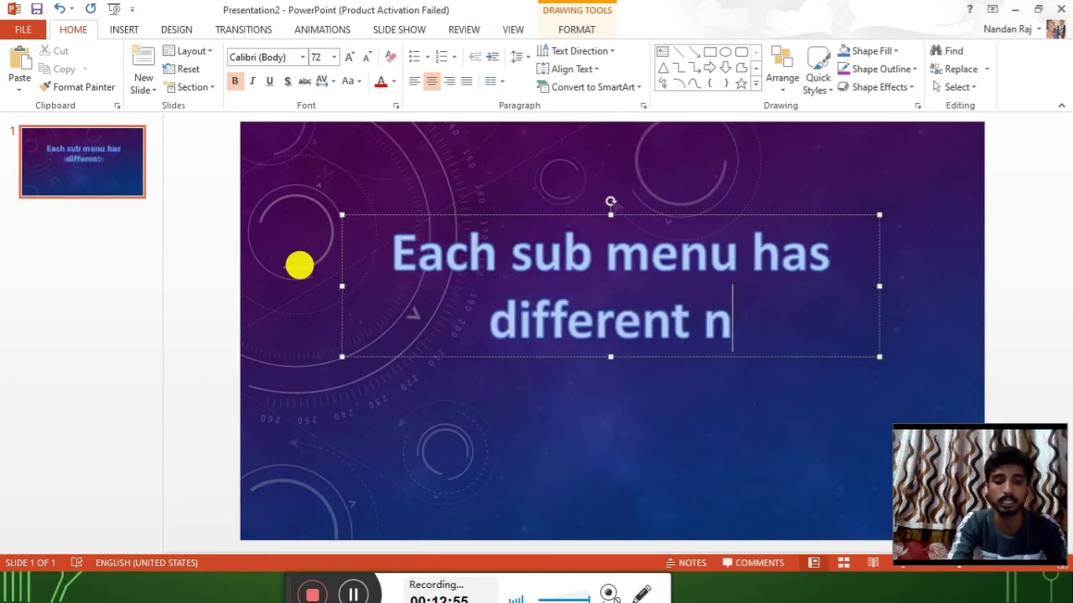
type("umbers of ")
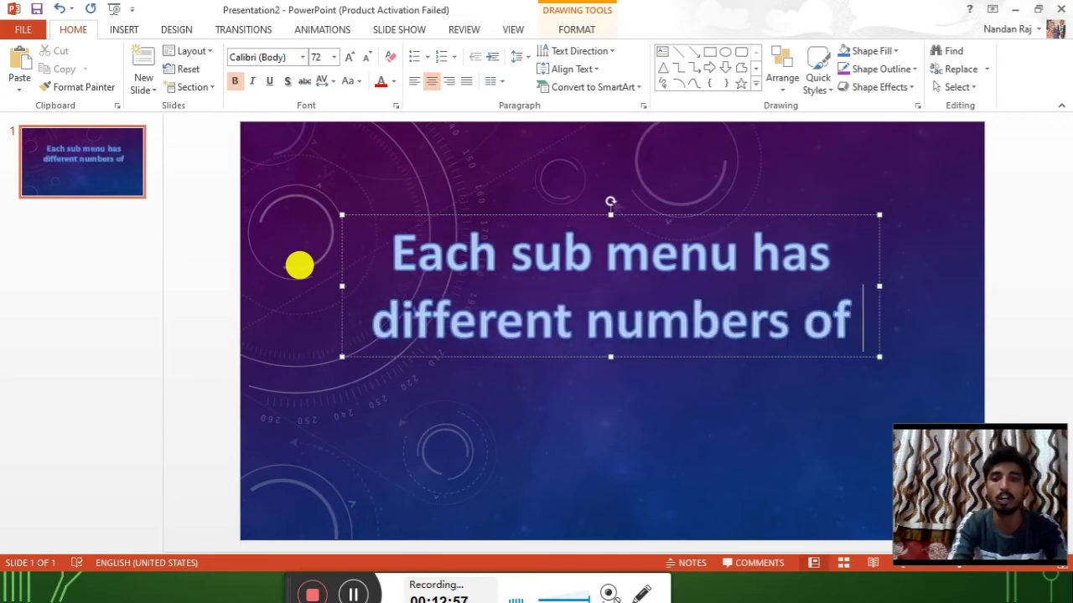
type("Tools.")
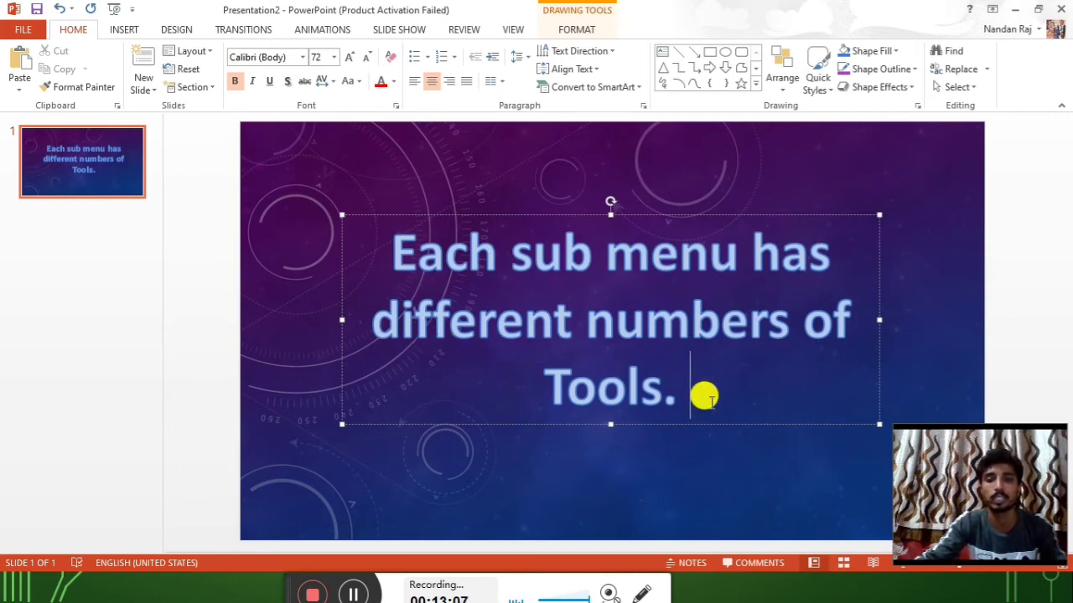
left_click_drag(696, 395, 364, 268)
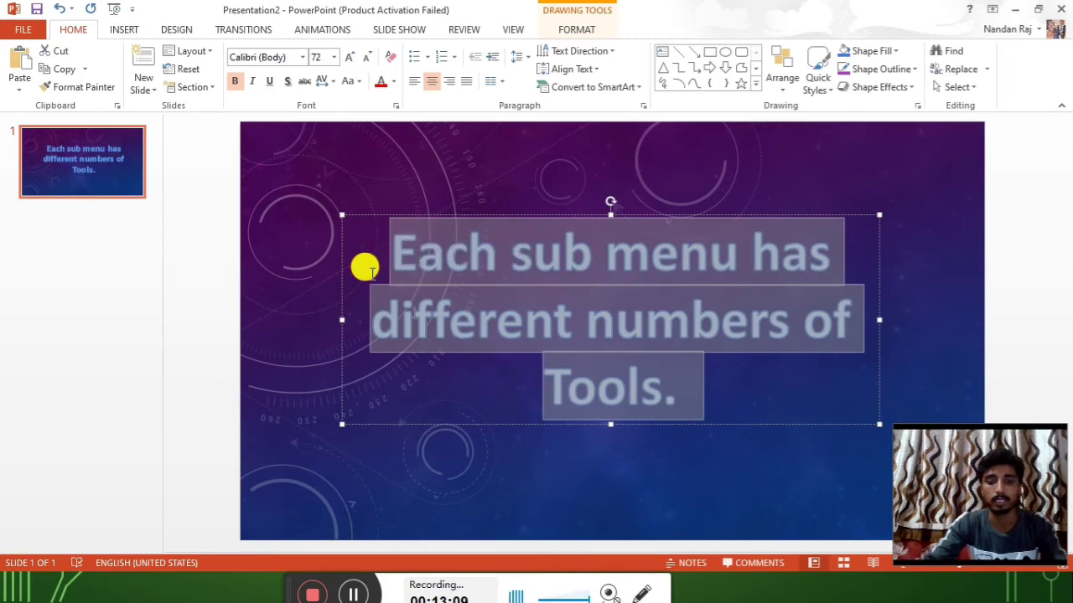
key("ctrl+shift+period")
key("ctrl+shift+period")
key("ctrl+shift+period")
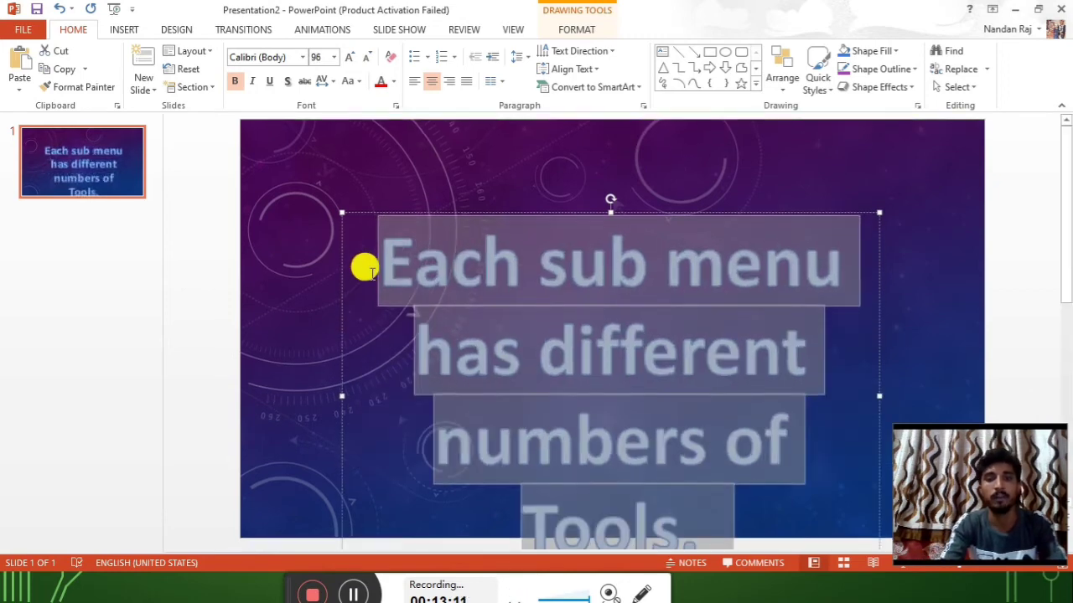
key("ctrl+shift+comma")
key("ctrl+shift+comma")
key("ctrl+shift+comma")
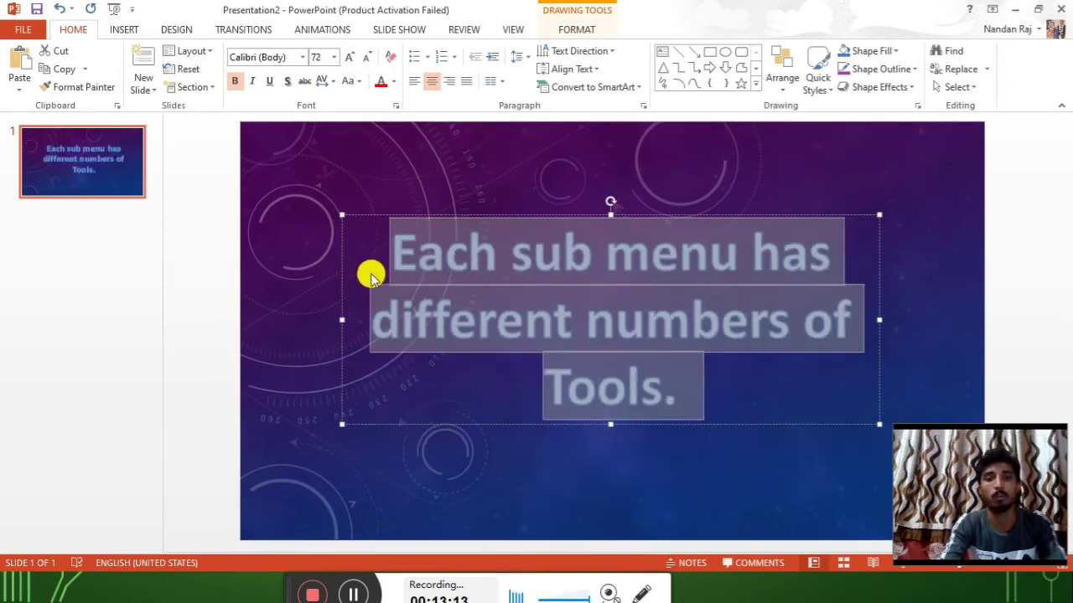
key("ctrl+shift+period")
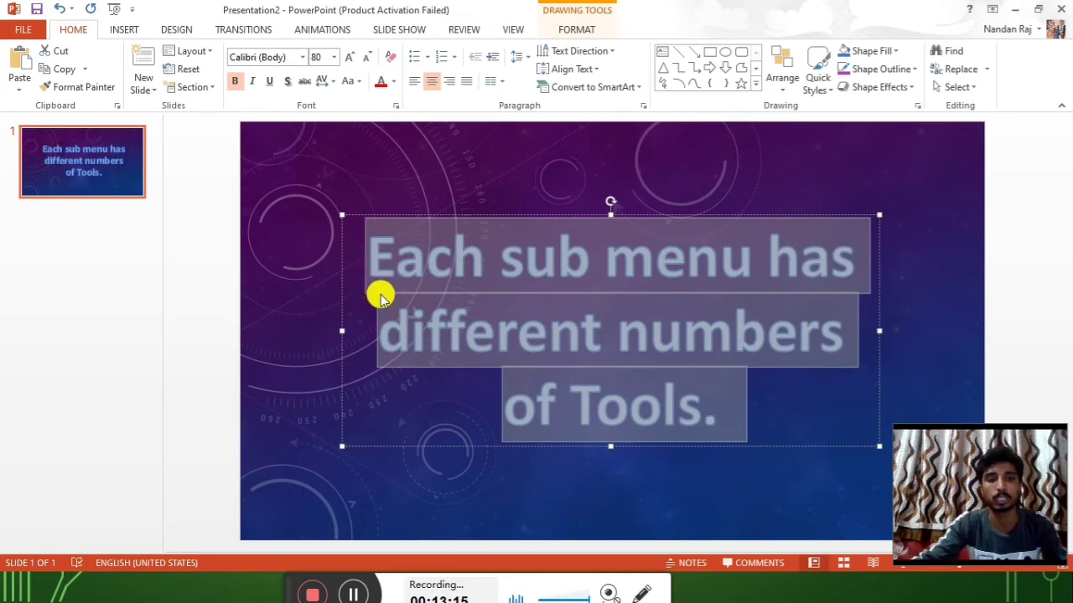
left_click(496, 289)
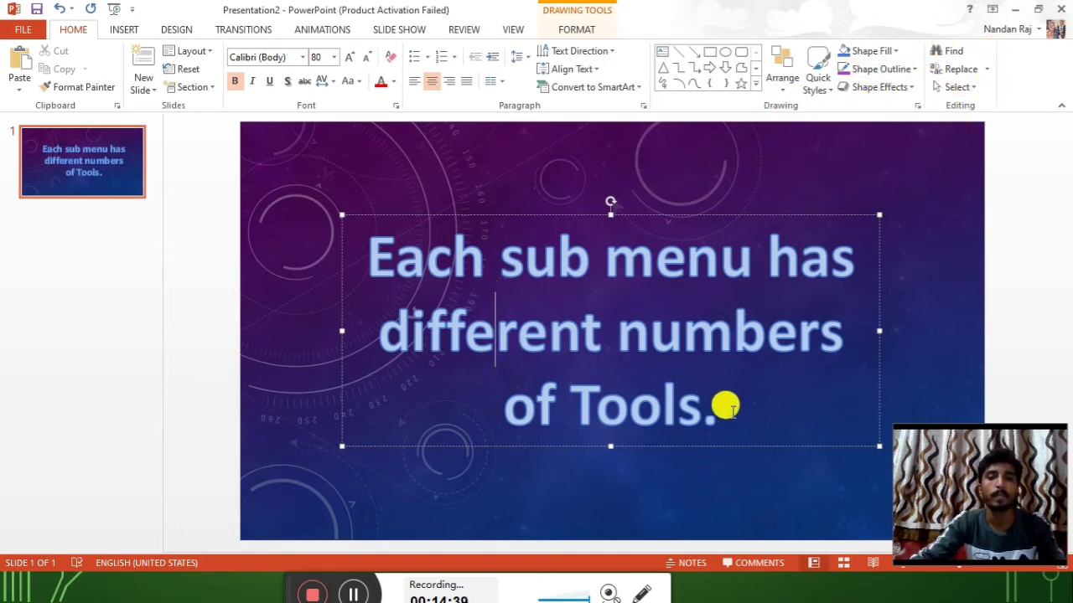
Replace the Tools sentence with the text 'VedantaOnlines Paliganj'
mouse_move(725, 407)
left_mouse_down()
mouse_move(561, 357)
mouse_move(369, 273)
left_mouse_up()
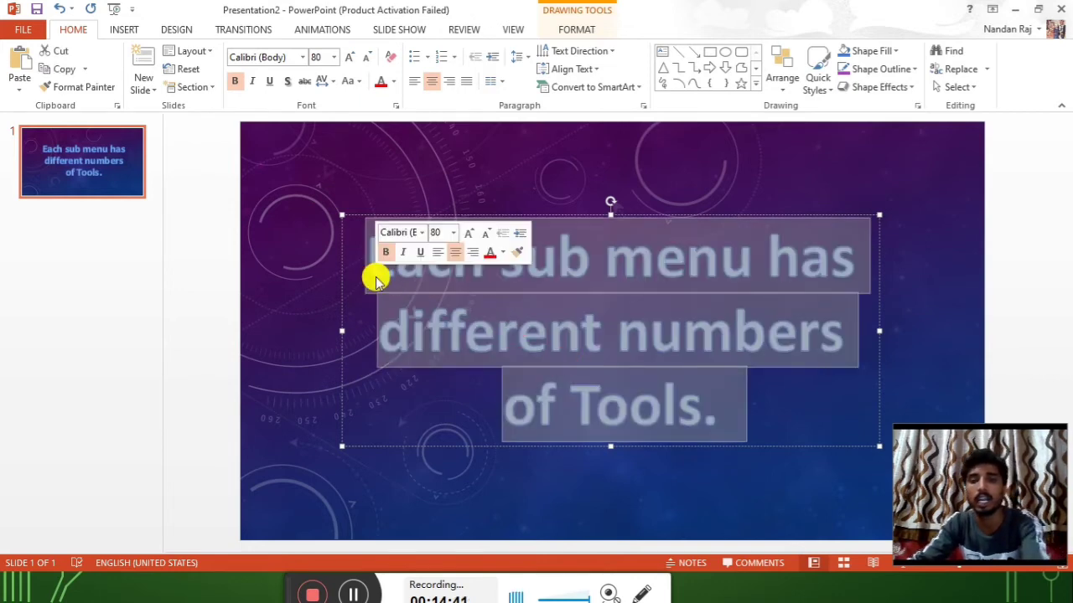
key("Delete")
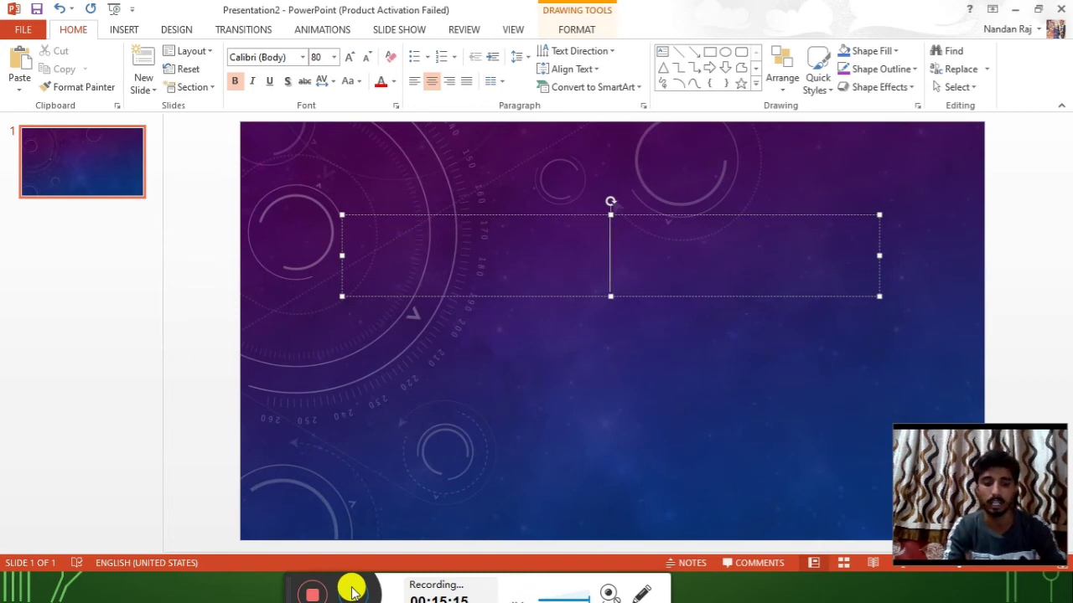
type("Ved")
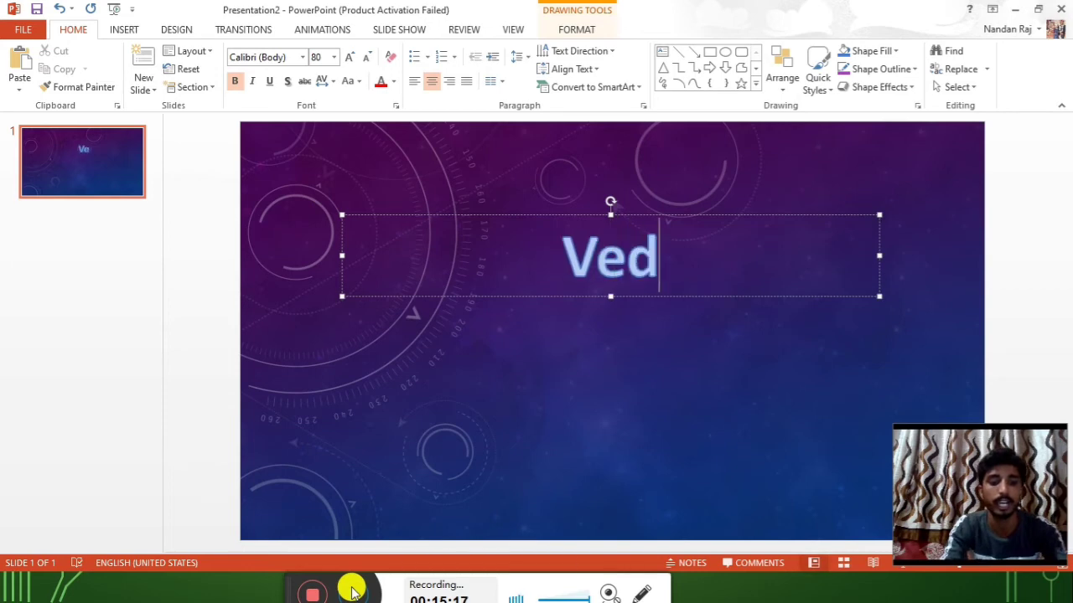
type("anta")
key("BackSpace")
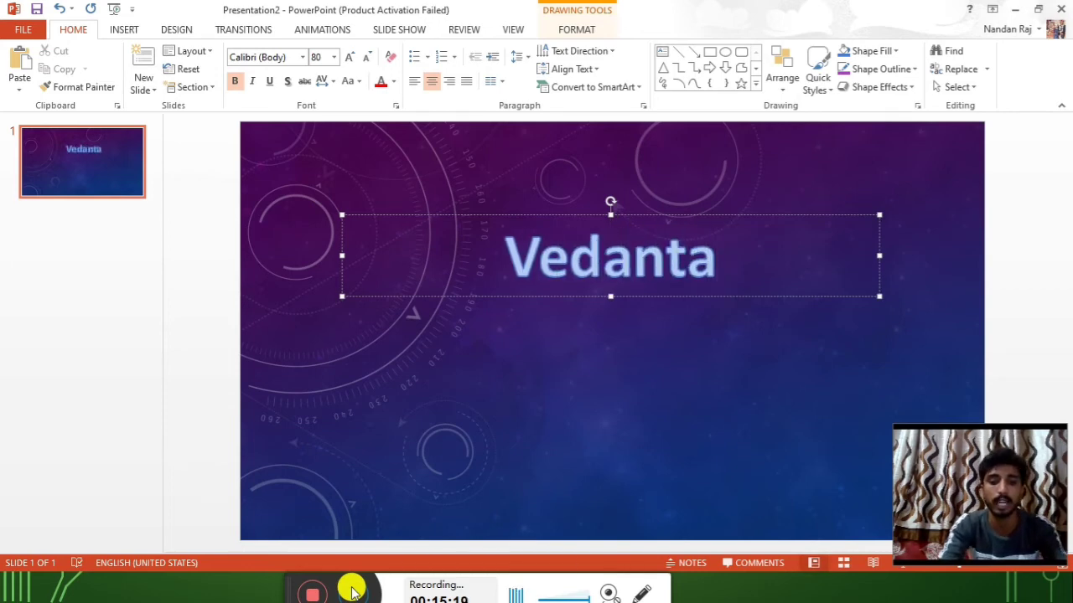
type("Onlines")
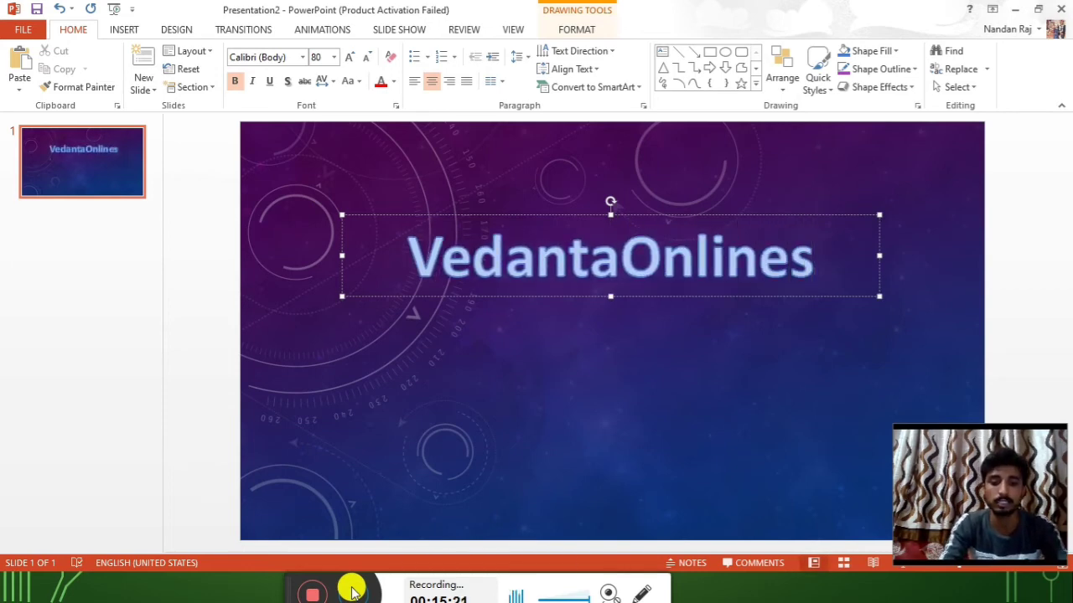
type(" Paliganj")
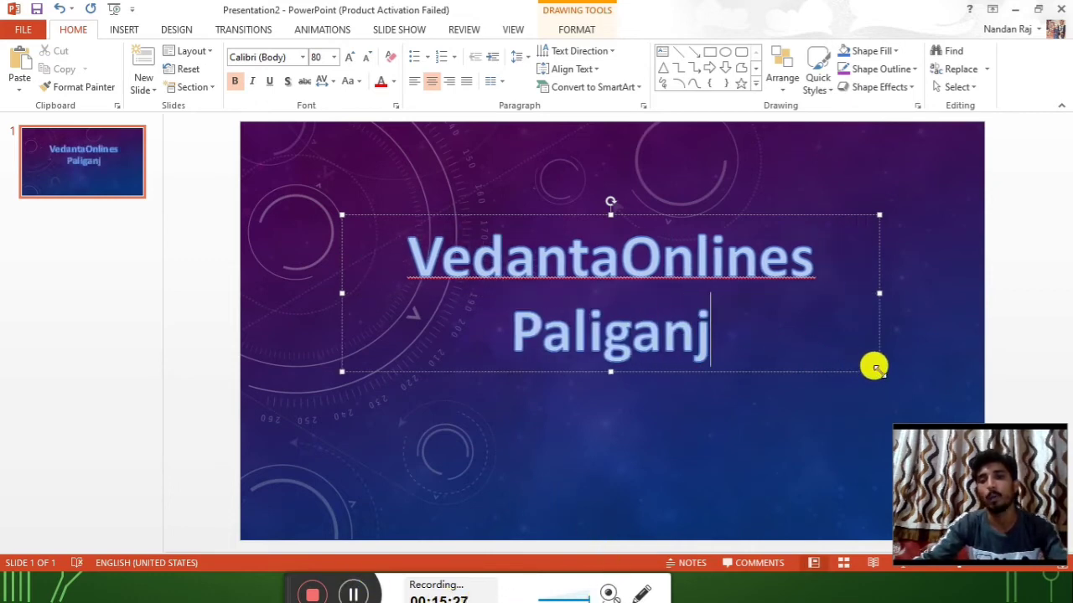
Widen the text box to the right and set the new text to 96 pt
left_click_drag(878, 373, 919, 398)
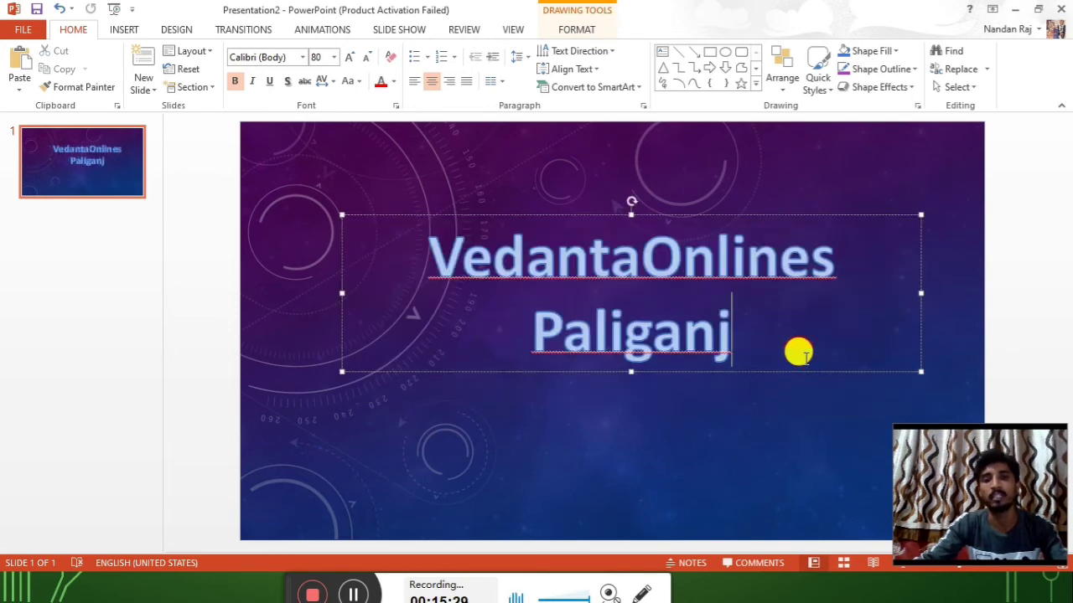
left_click_drag(797, 352, 515, 265)
key("ctrl+shift+greater")
key("ctrl+shift+greater")
key("ctrl+shift+greater")
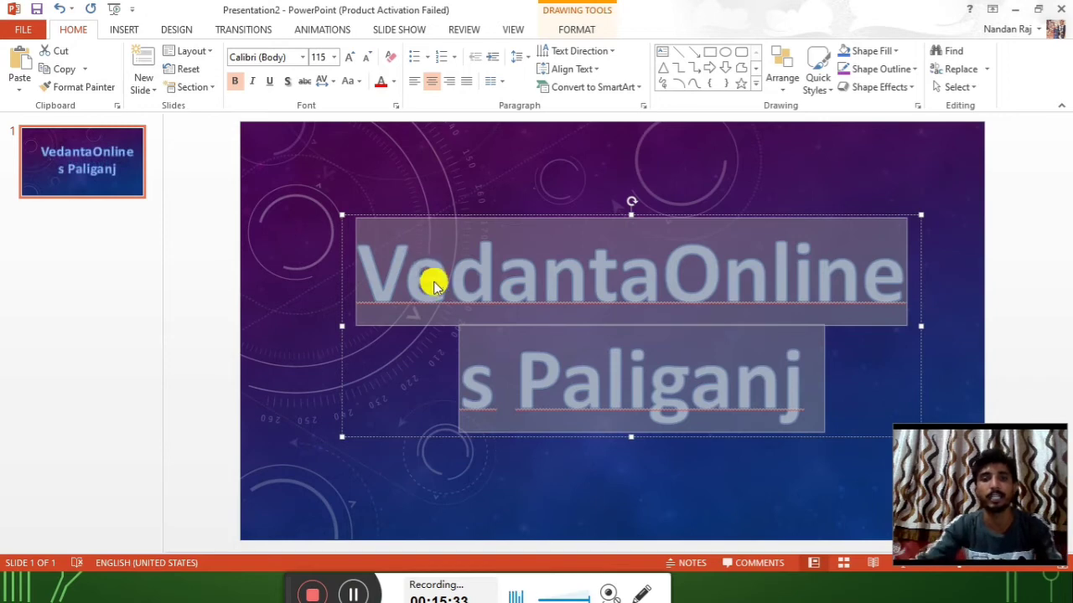
key("ctrl+shift+less")
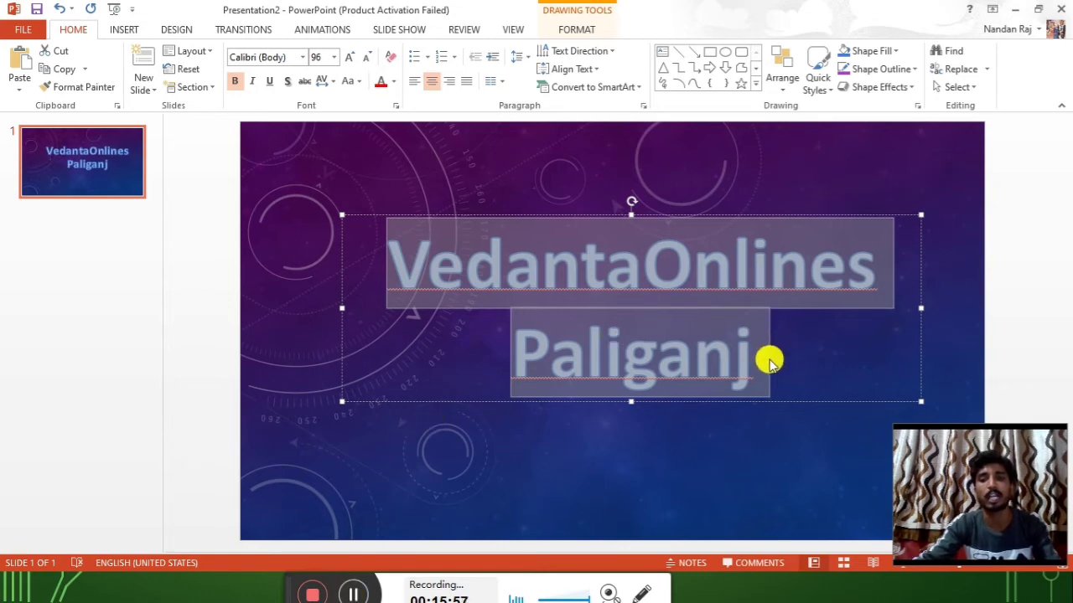
Select the 'VedantaOnlines Paliganj' box by its border and delete it
left_click(752, 402)
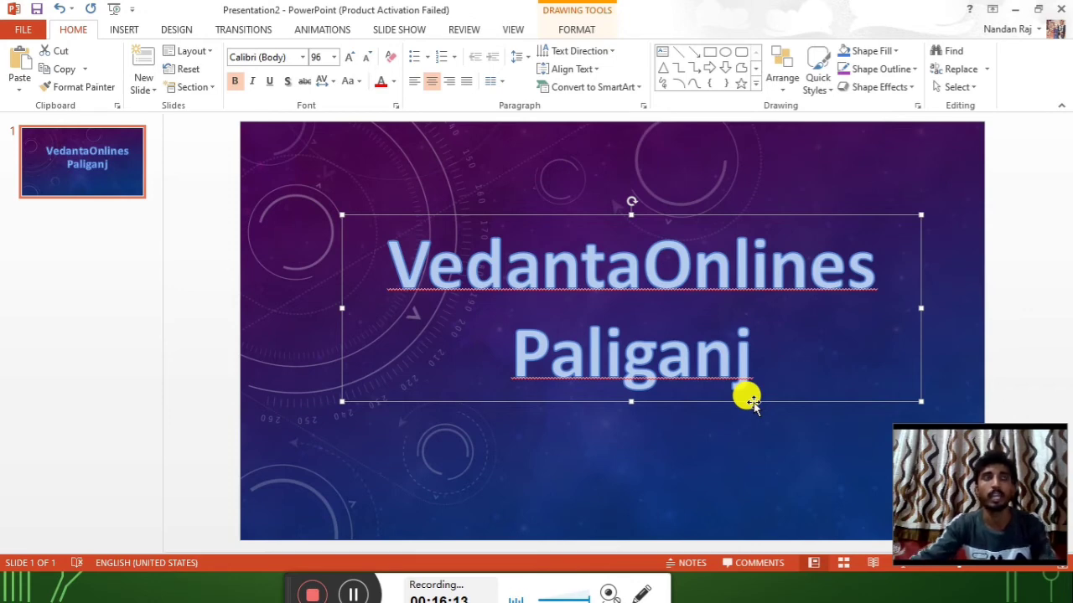
key("Delete")
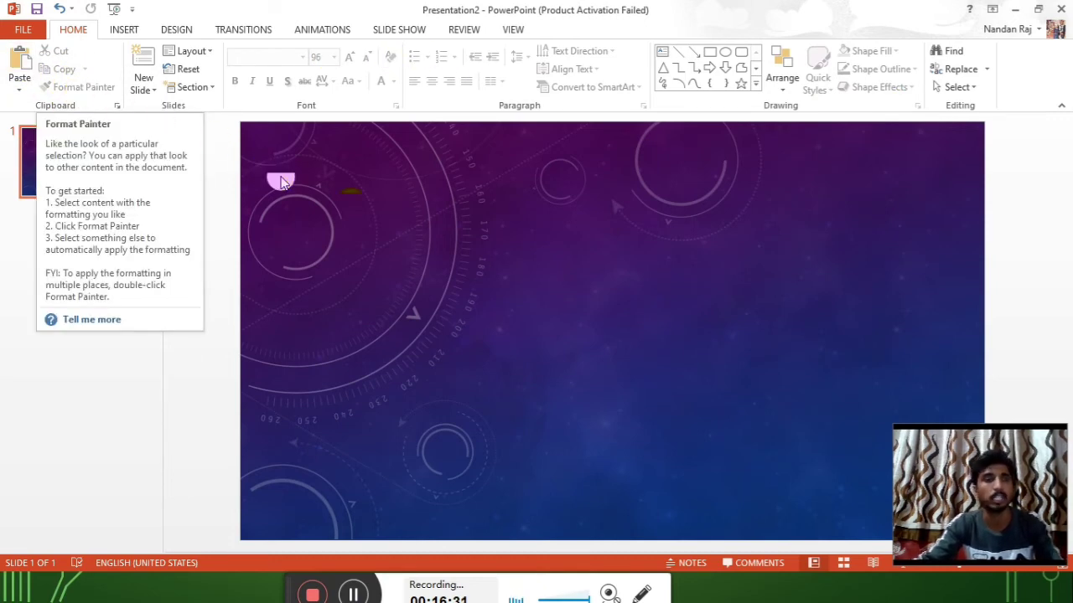
Bring up the WordArt style gallery from the INSERT ribbon
left_click(126, 29)
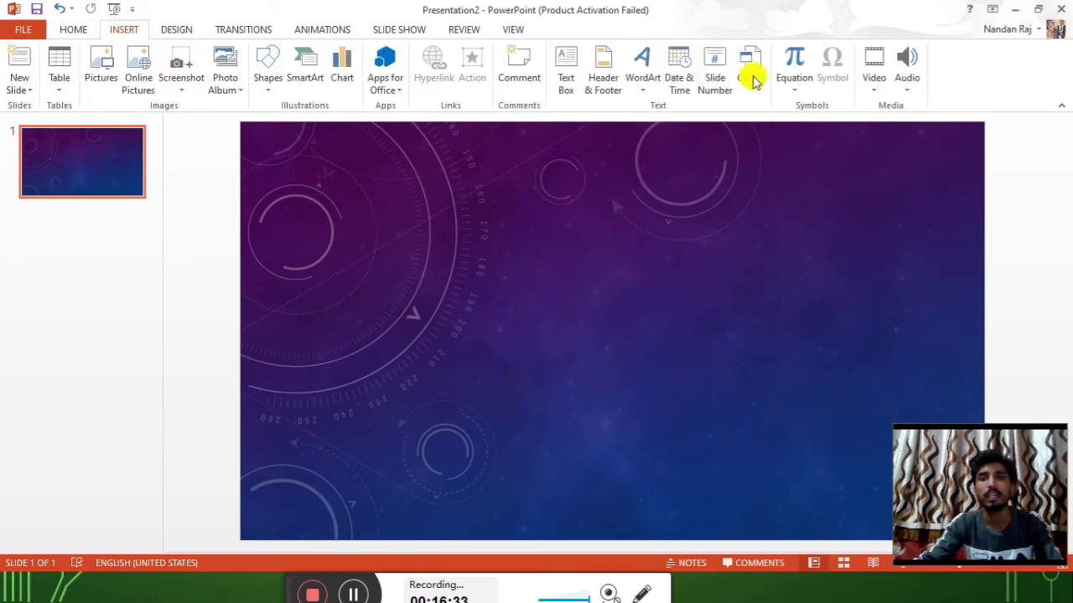
left_click(641, 82)
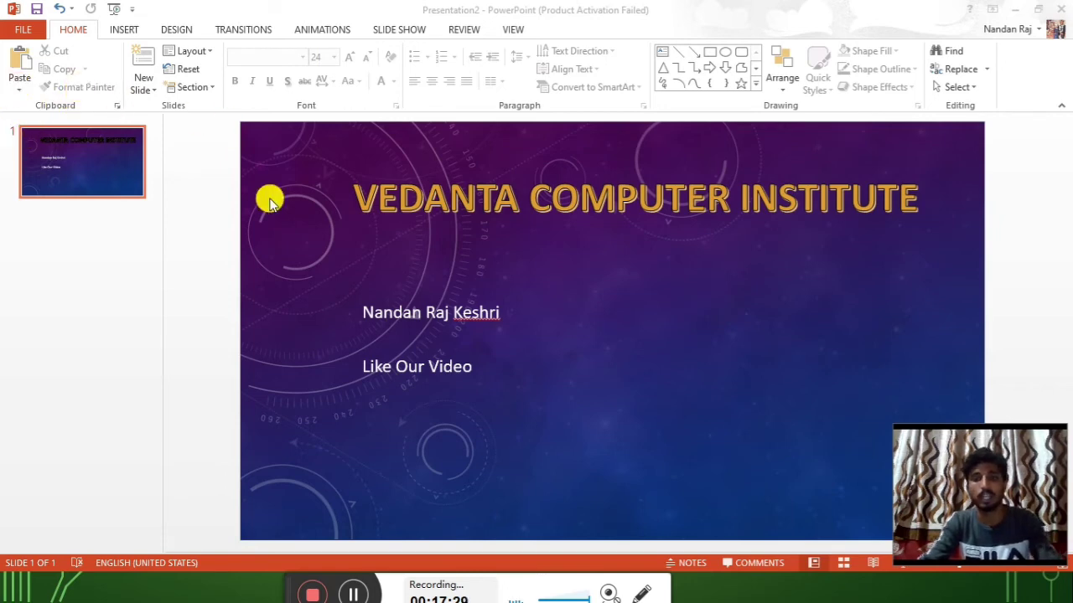
left_click(448, 316)
left_click(450, 316)
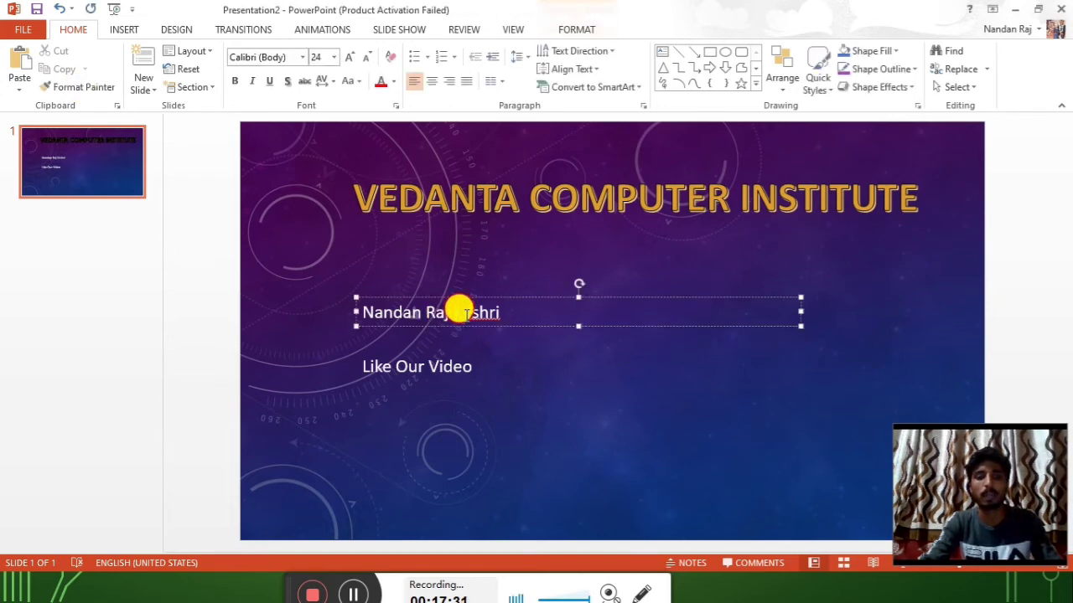
left_click(627, 399)
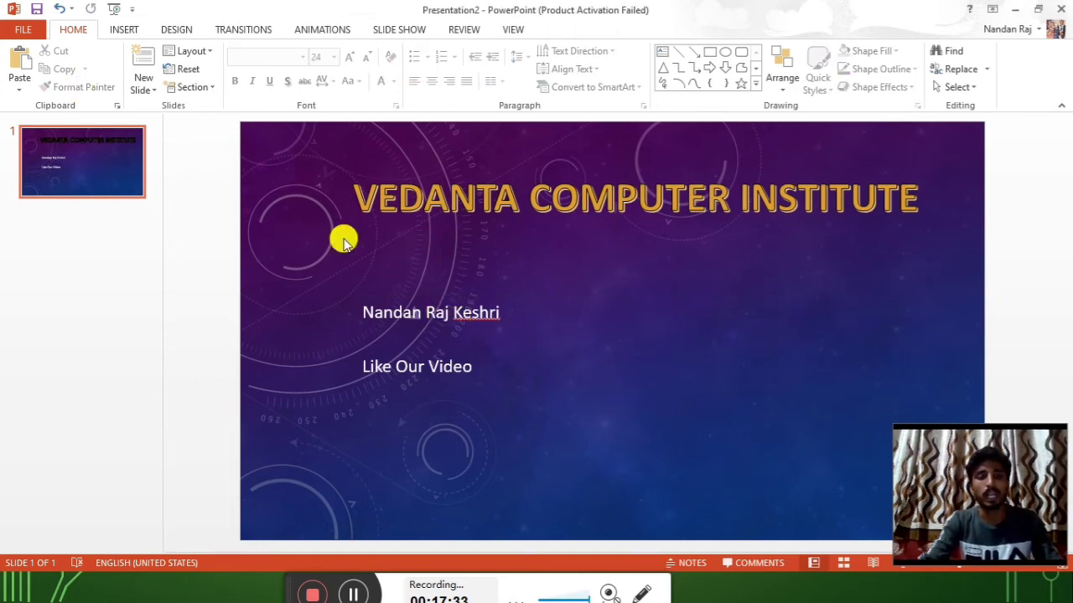
left_click(514, 196)
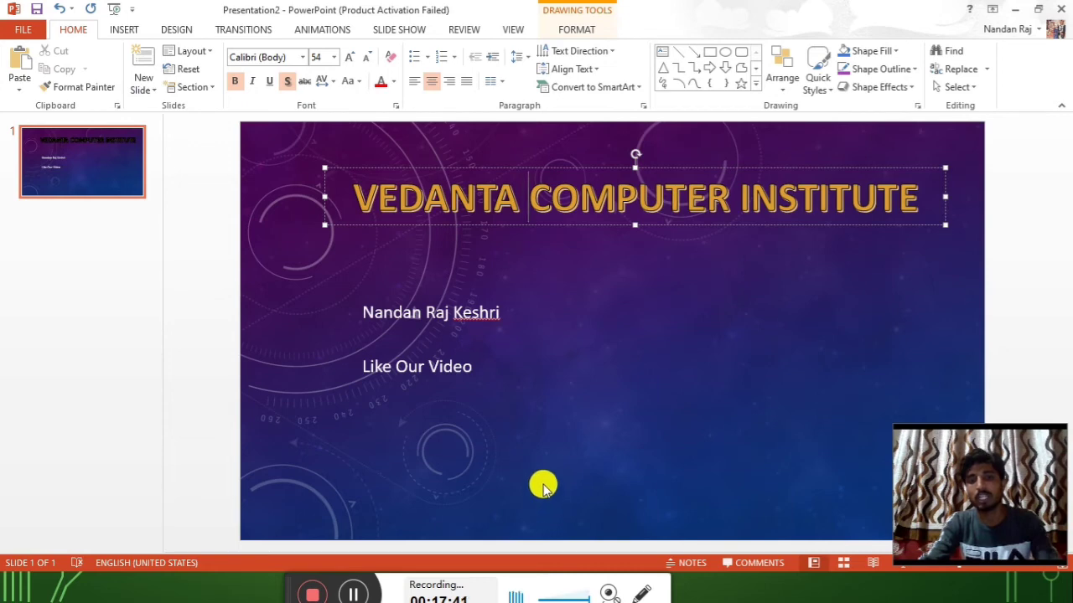
left_click(572, 225)
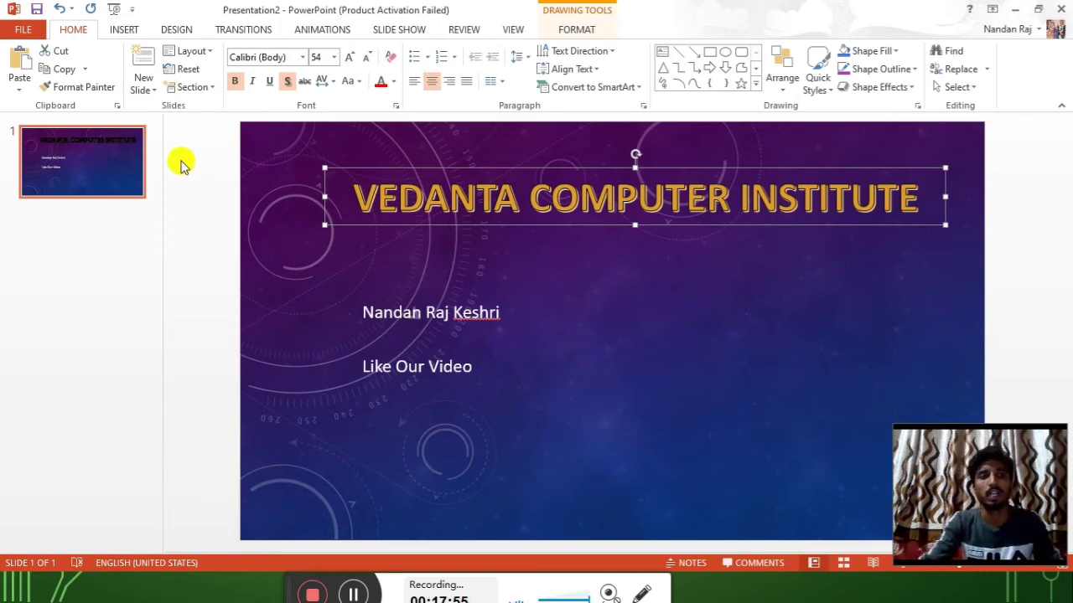
Paste a title copy at the bottom, re-paste the original nudged left, and delete the copy
left_click(27, 69)
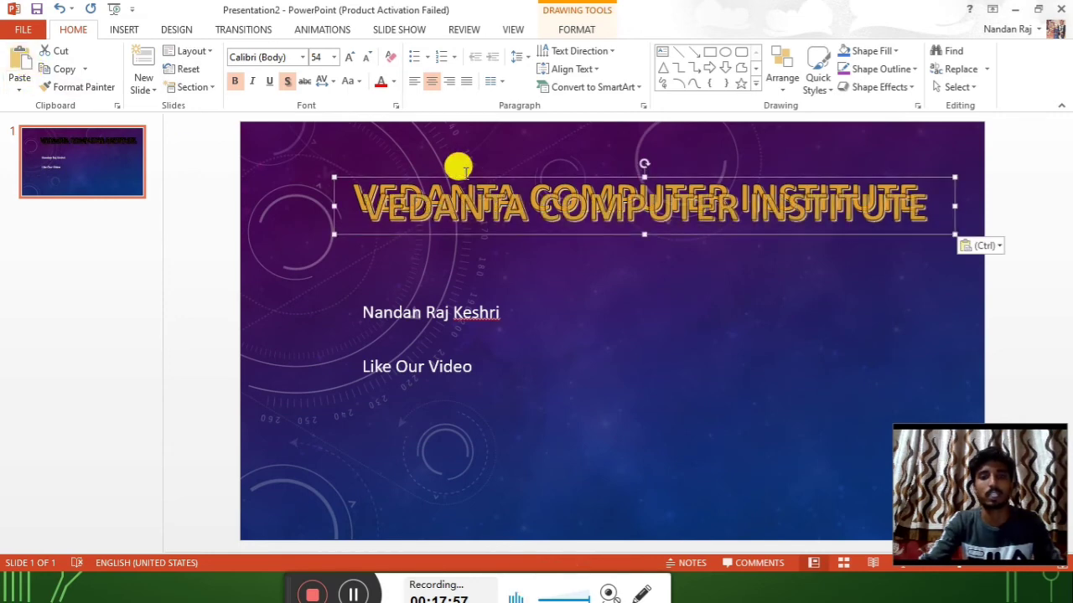
mouse_move(661, 229)
left_mouse_down()
mouse_move(660, 484)
mouse_move(594, 514)
left_mouse_up()
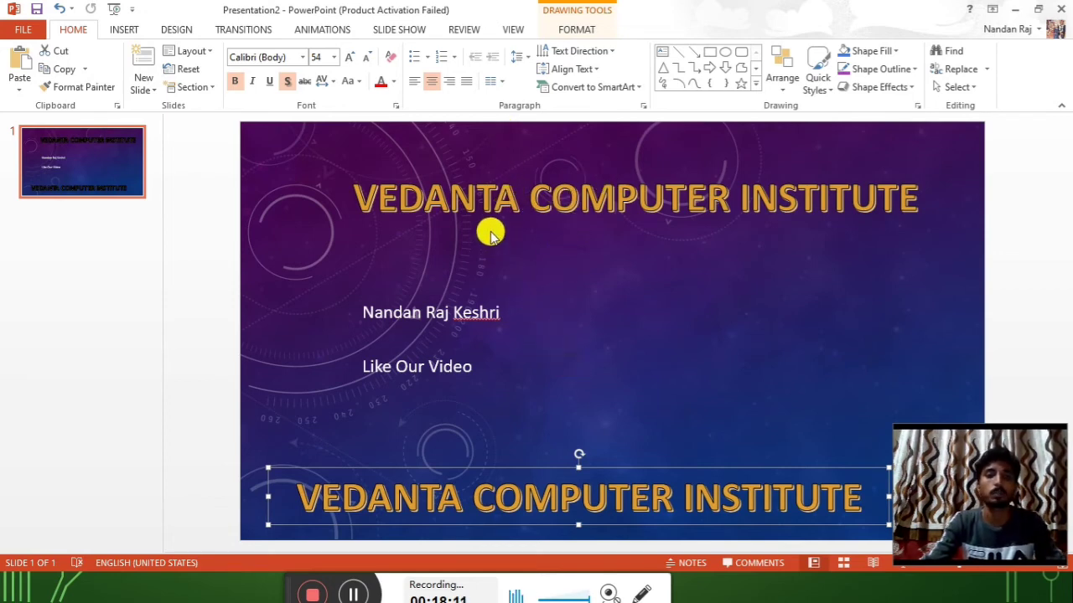
left_click(492, 199)
left_click(528, 224)
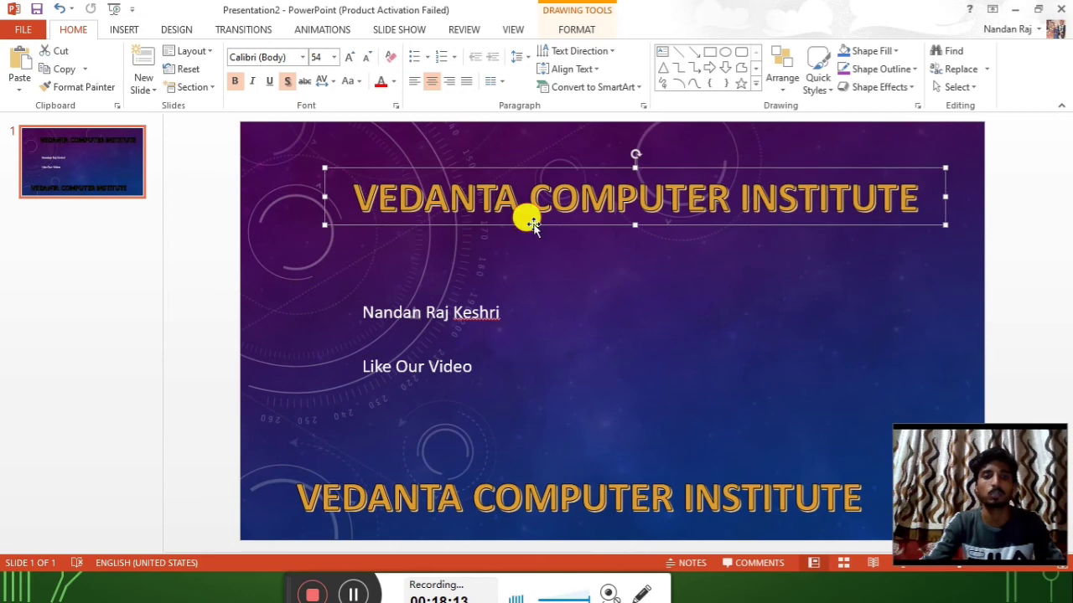
left_click(55, 51)
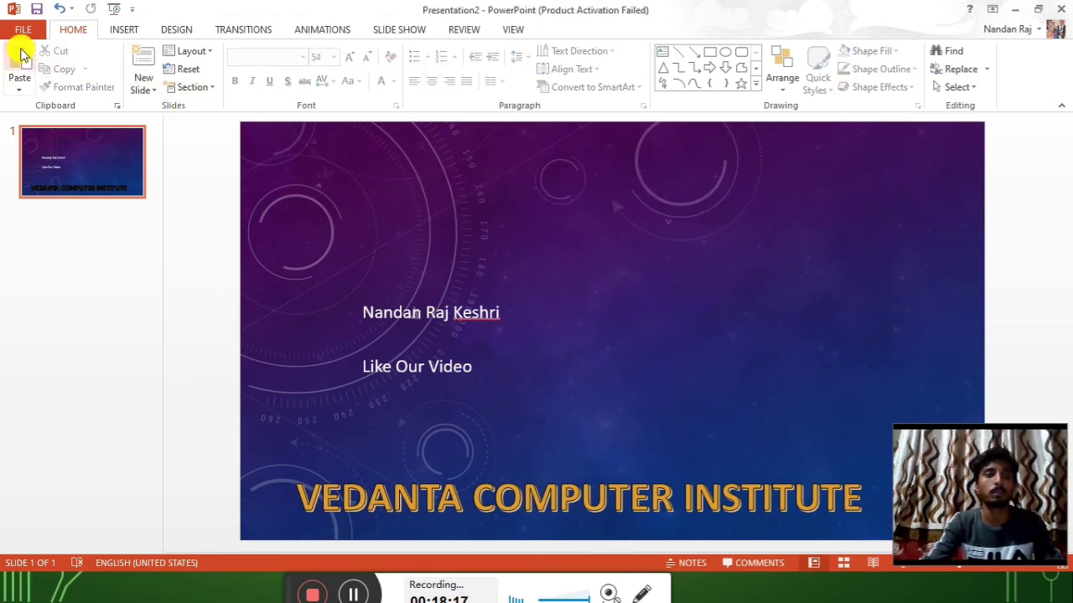
left_click(19, 64)
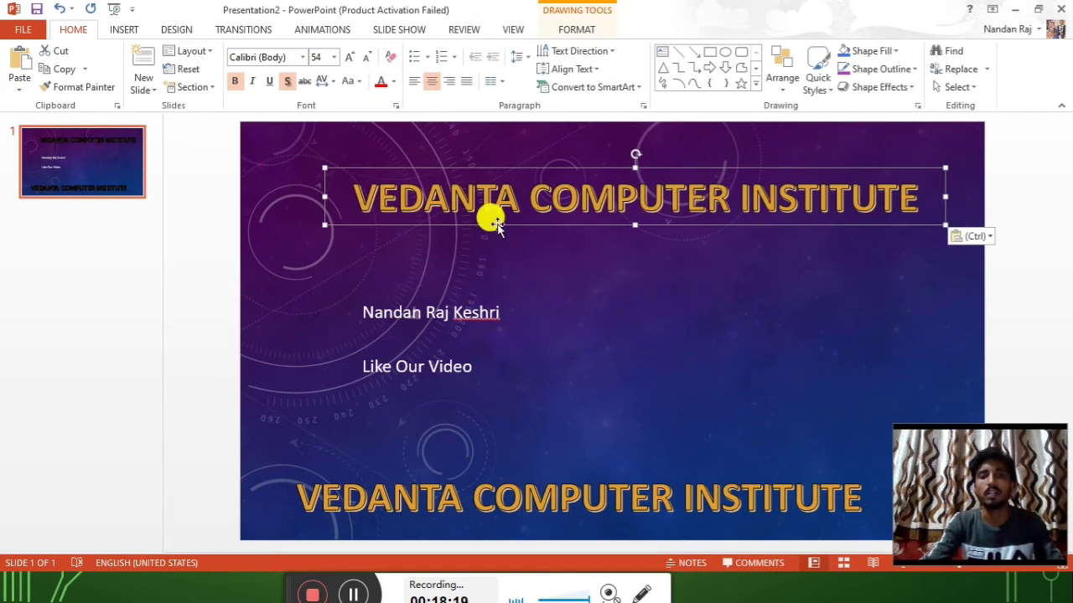
left_click_drag(495, 224, 477, 226)
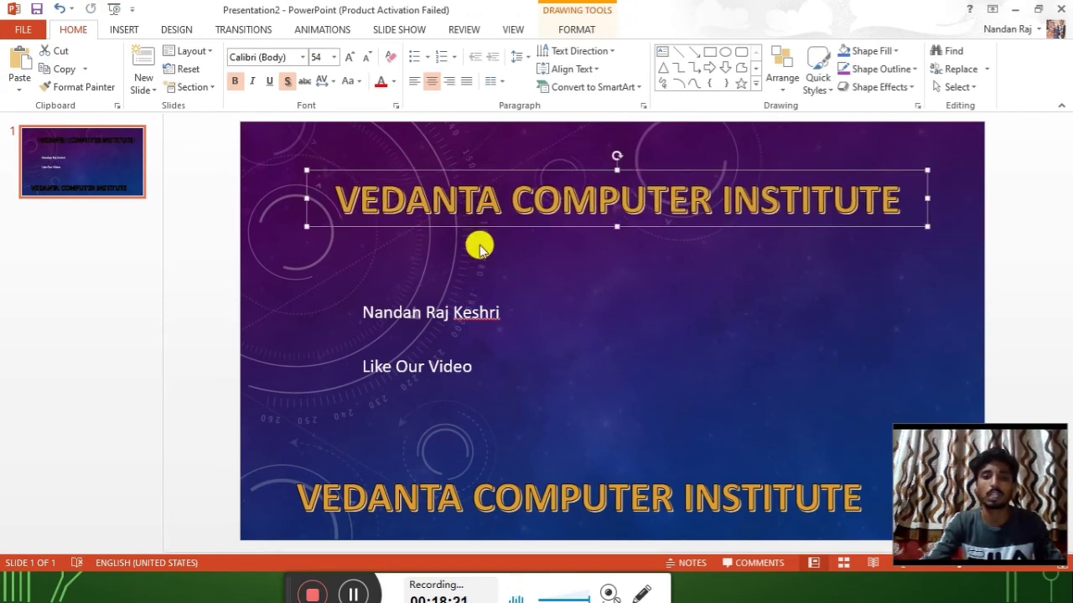
left_click(515, 491)
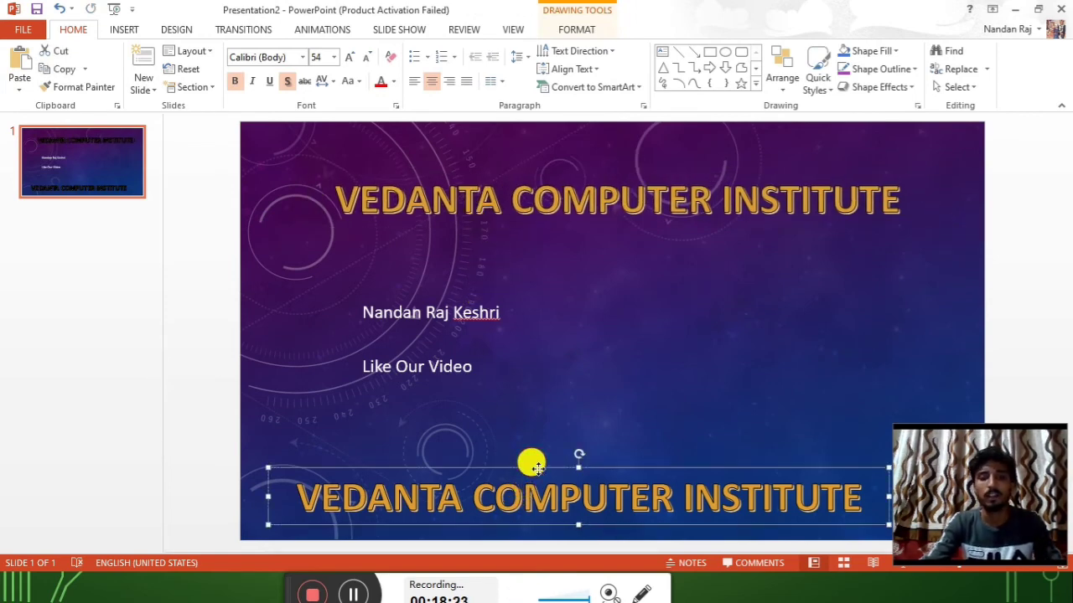
key("Delete")
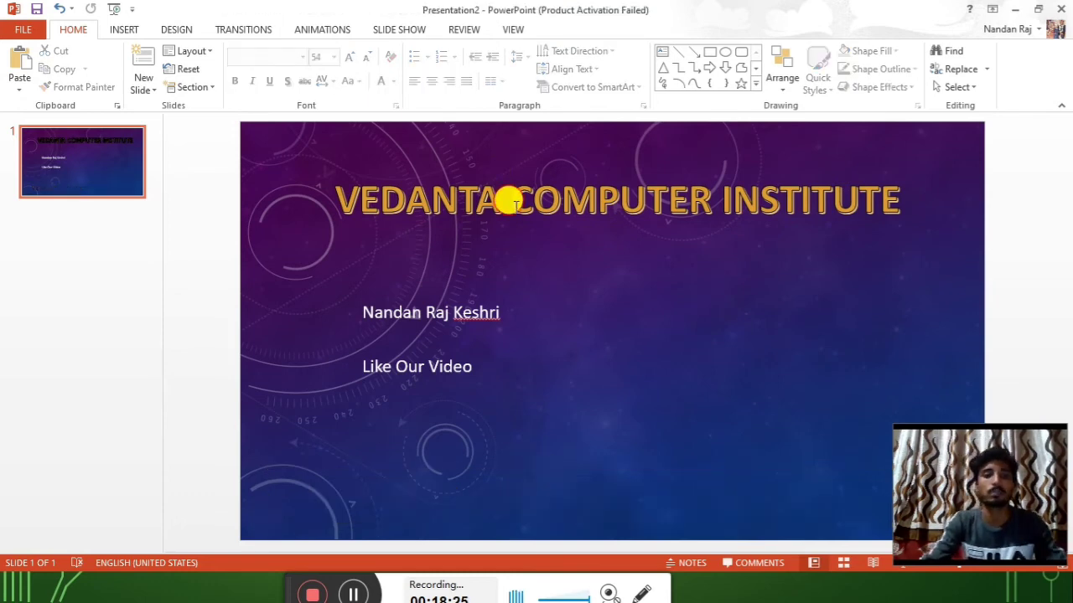
Paste another title duplicate, move it to the slide bottom, and delete it
left_click(514, 203)
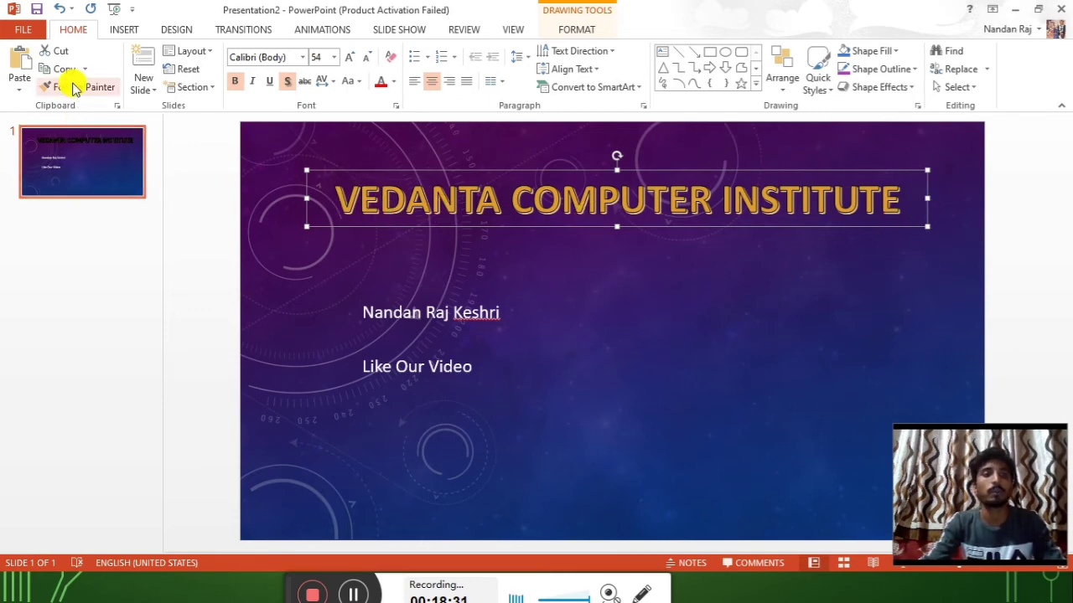
left_click(21, 63)
left_click_drag(540, 237, 466, 497)
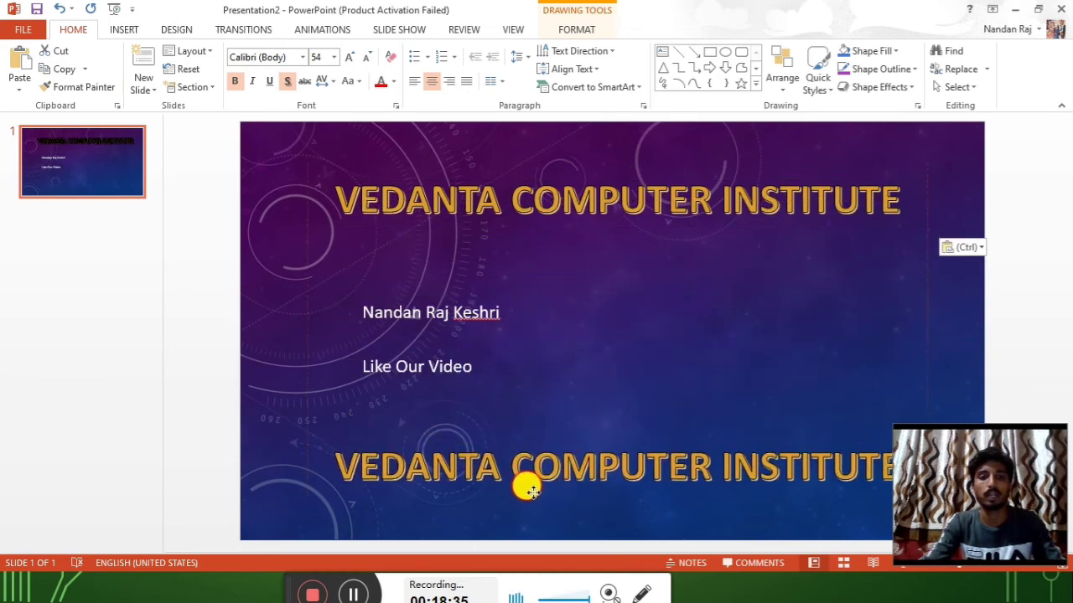
key("Delete")
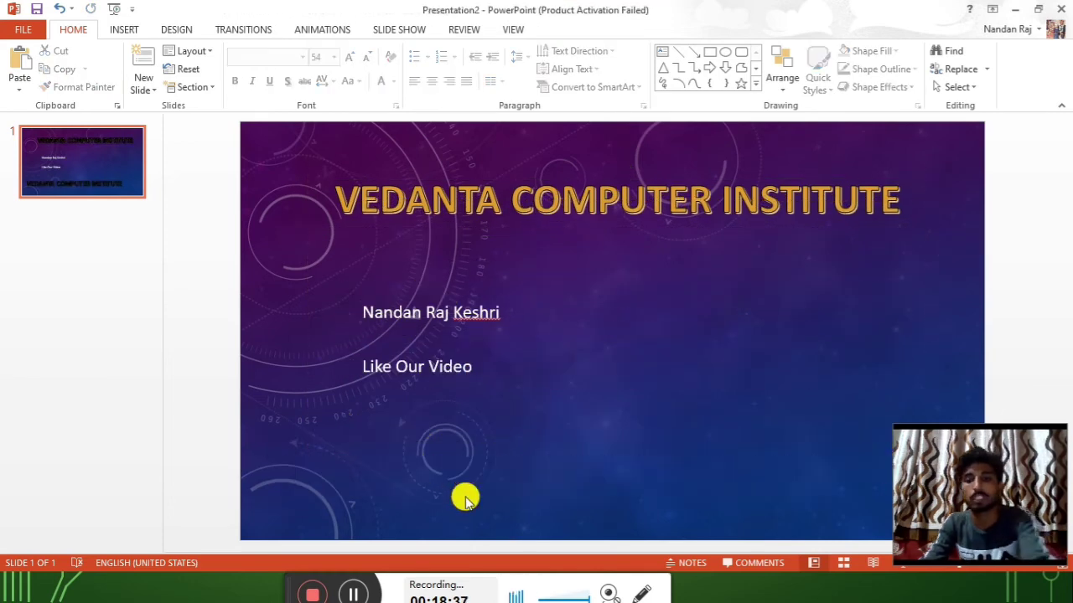
left_click(582, 195)
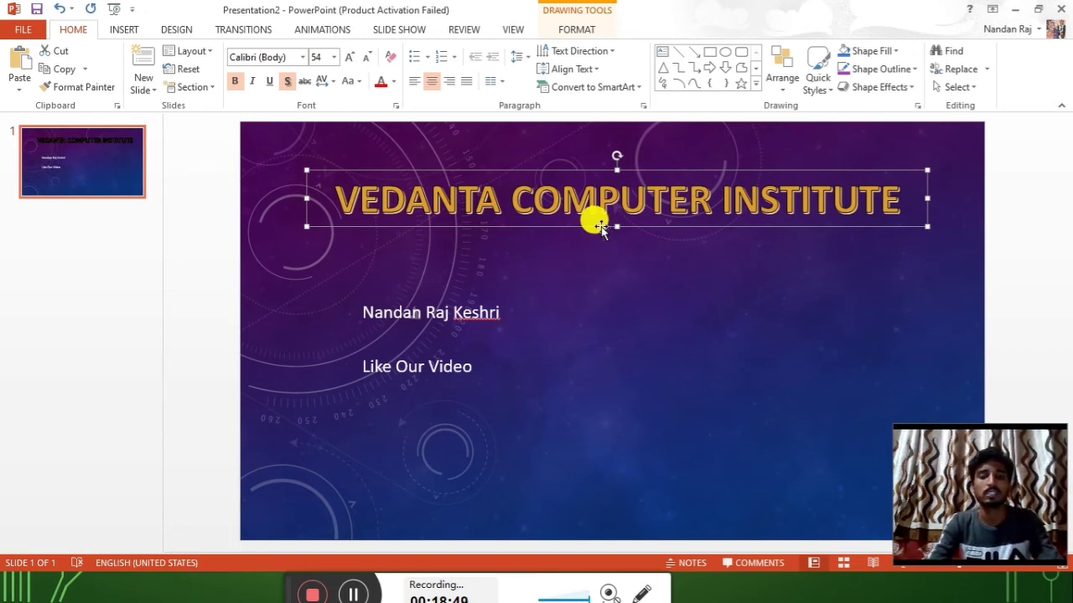
key("ctrl+d")
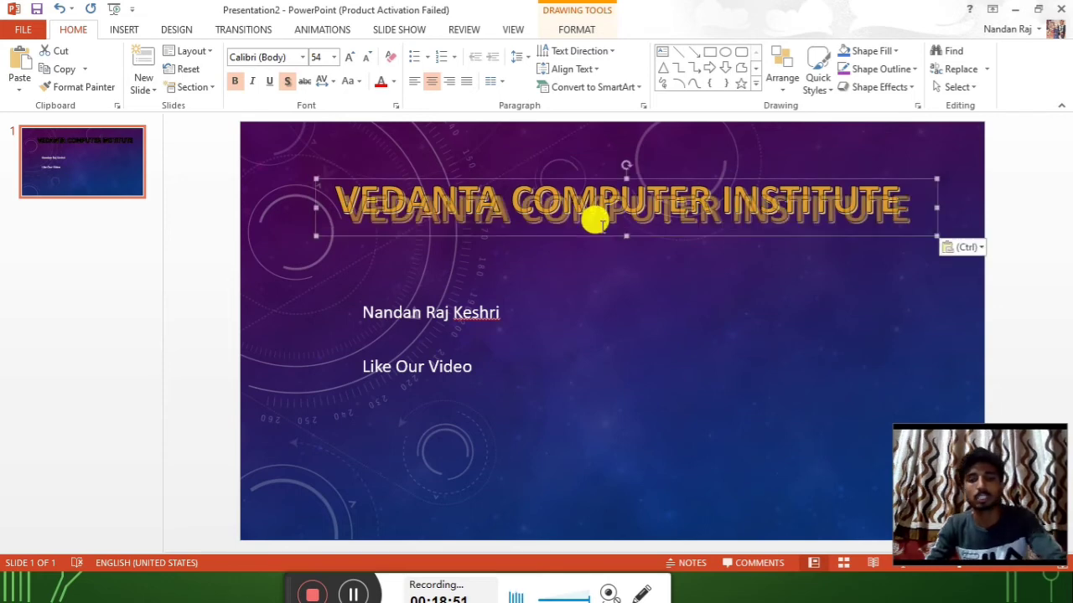
mouse_move(601, 226)
left_mouse_down()
mouse_move(598, 295)
mouse_move(503, 522)
left_mouse_up()
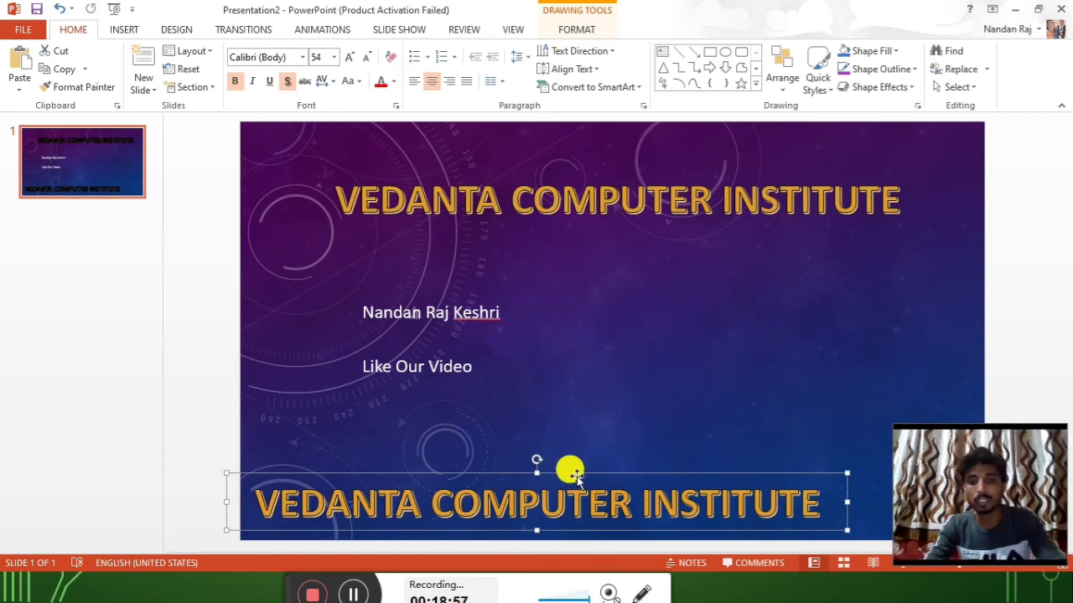
key("Delete")
left_click(559, 173)
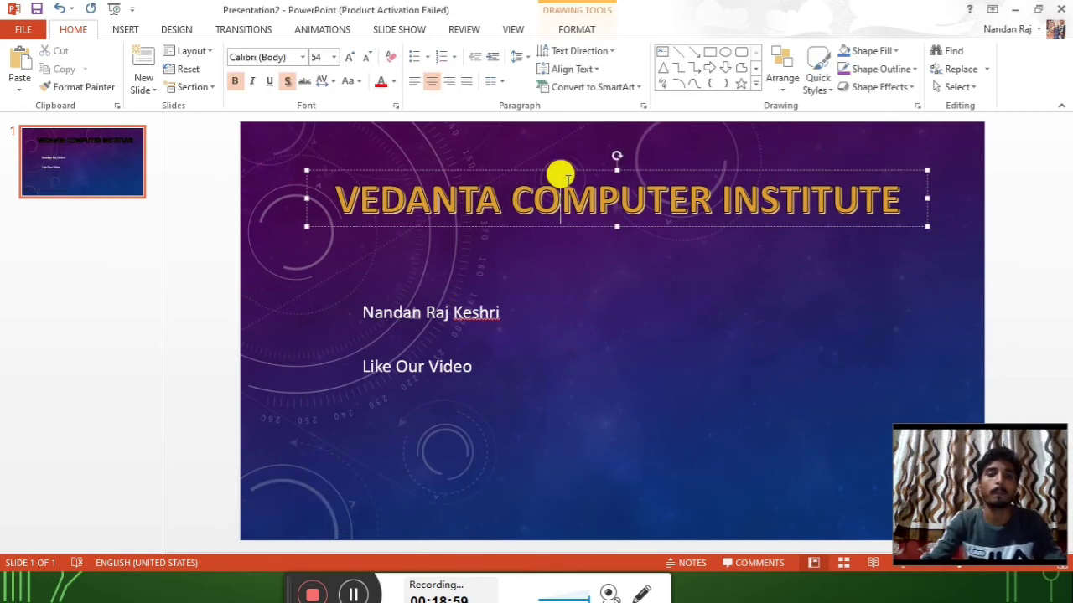
left_click(576, 226)
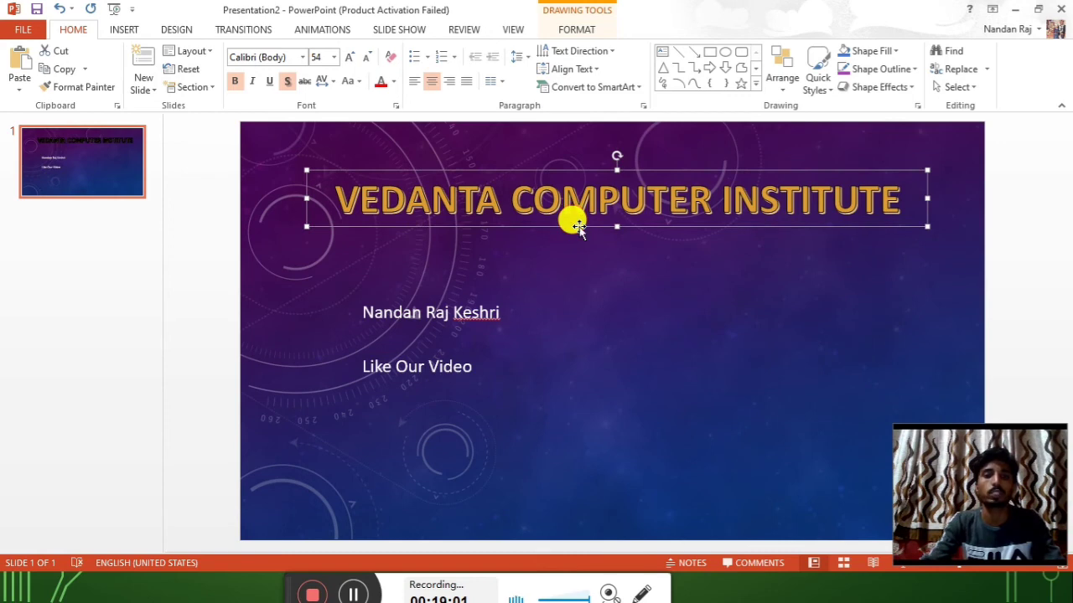
key("ctrl+d")
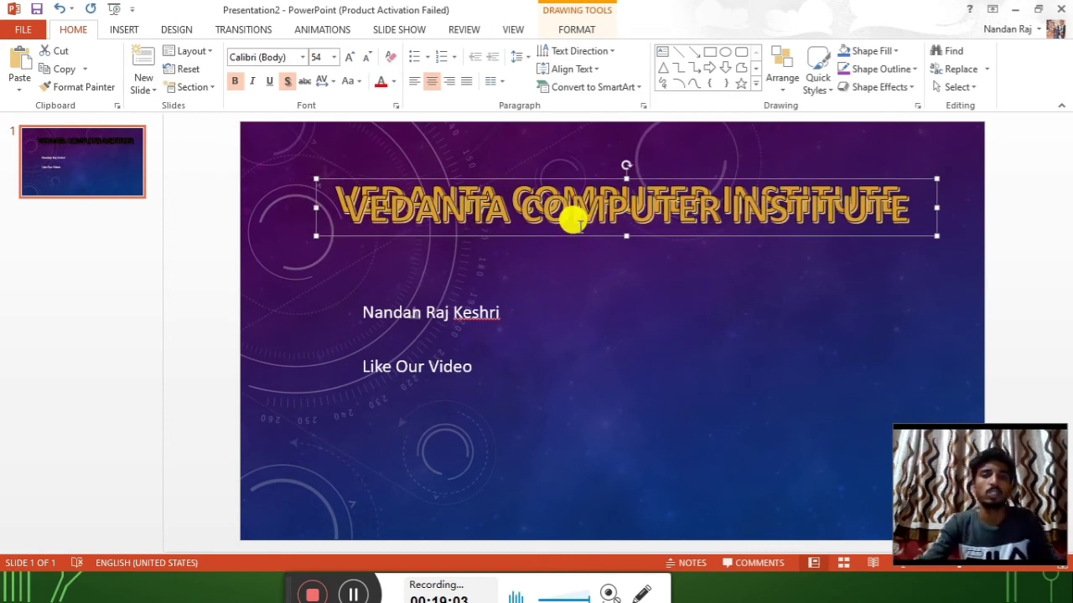
left_click_drag(574, 219, 513, 504)
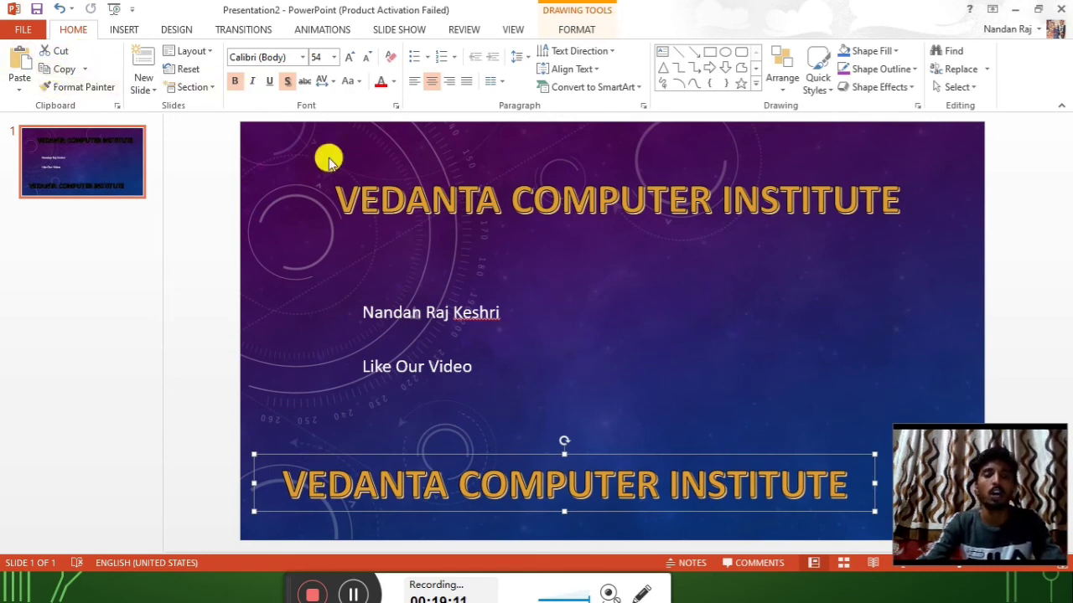
left_click(669, 453)
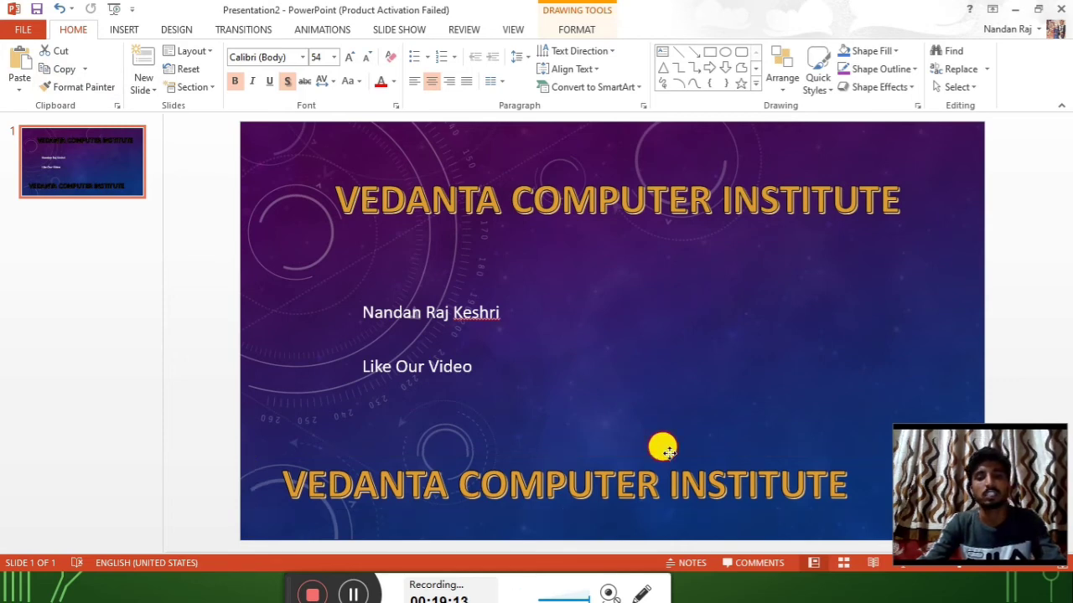
left_click(668, 453)
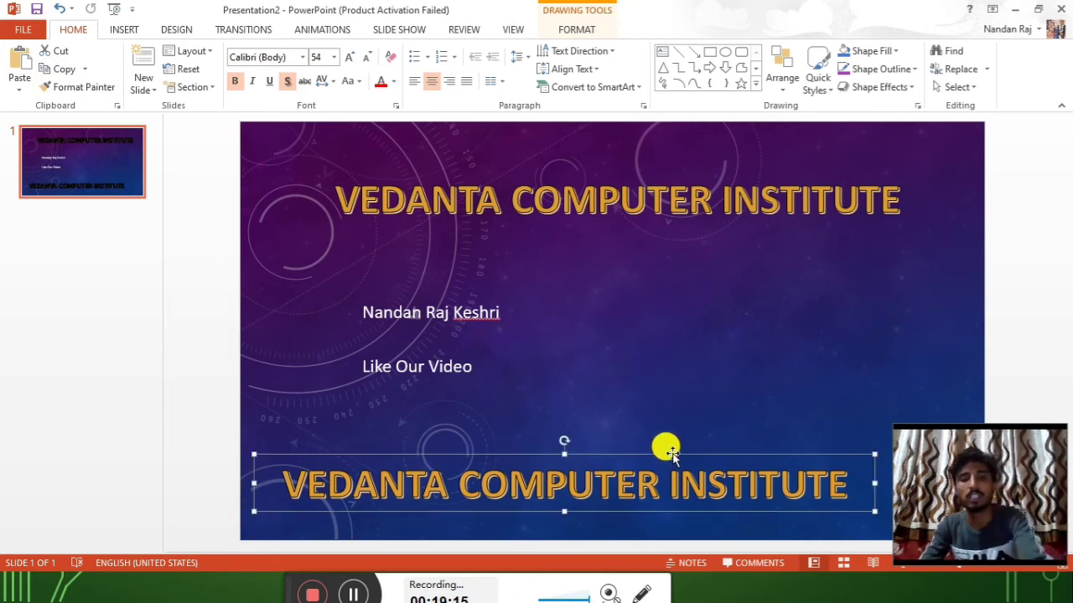
key("Delete")
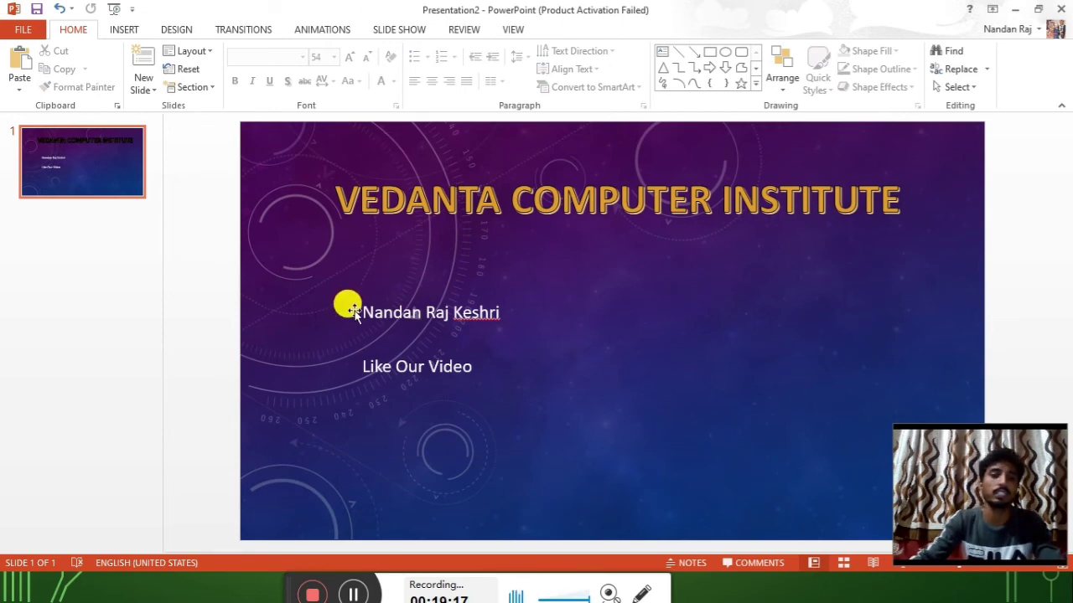
left_click(470, 314)
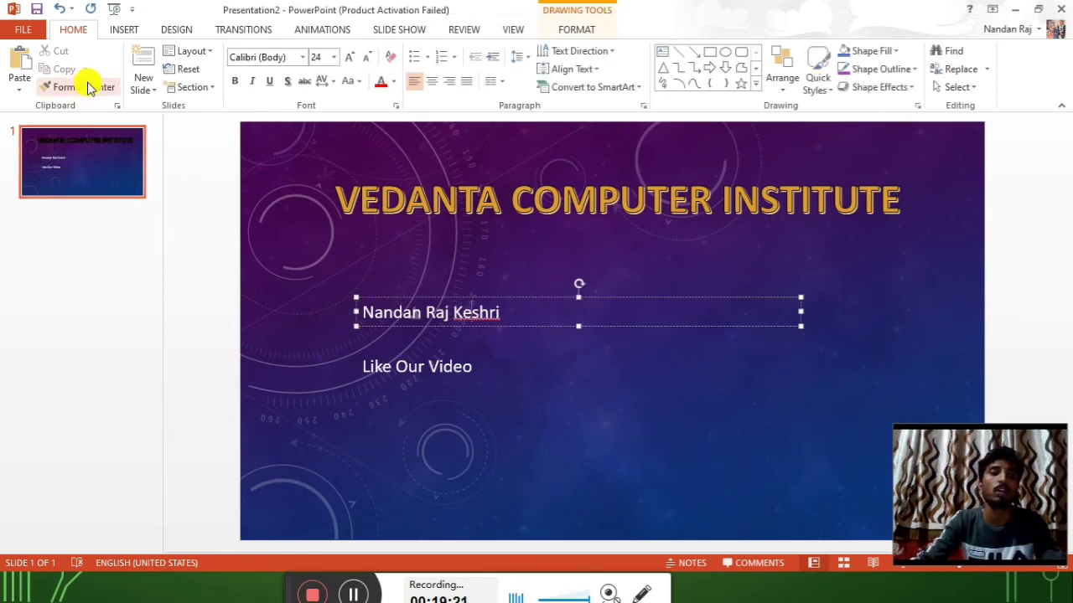
left_click(457, 252)
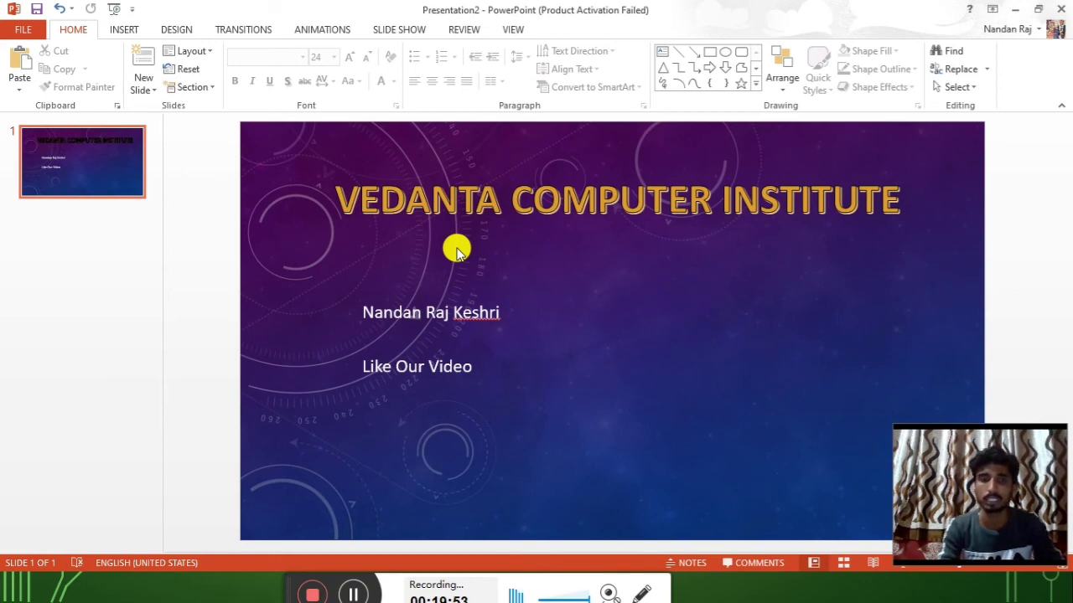
left_click(457, 327)
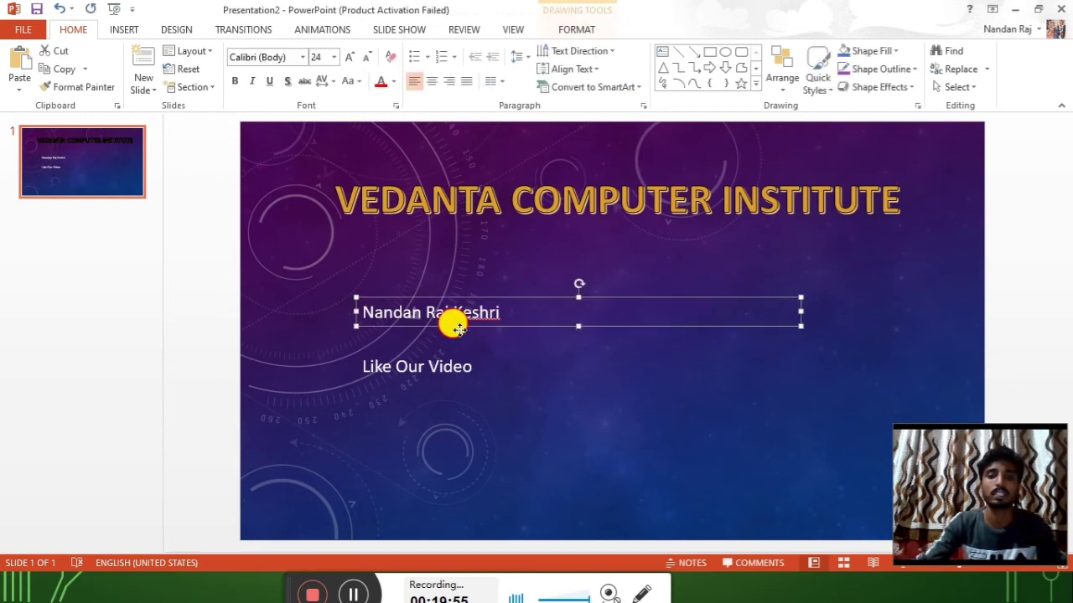
scroll(510, 340, "up", 5)
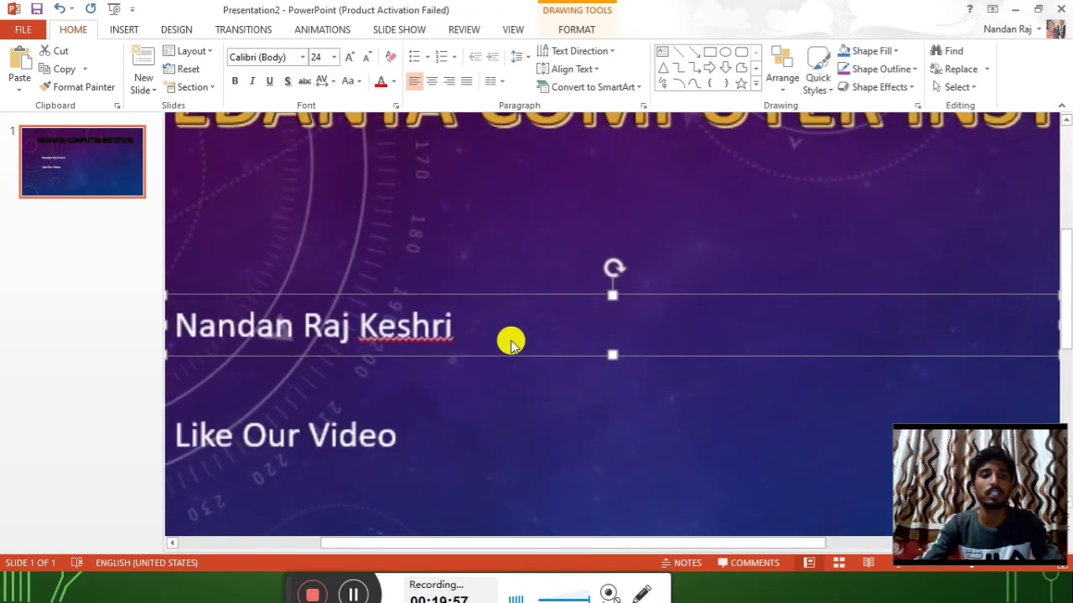
scroll(511, 340, "down", 5)
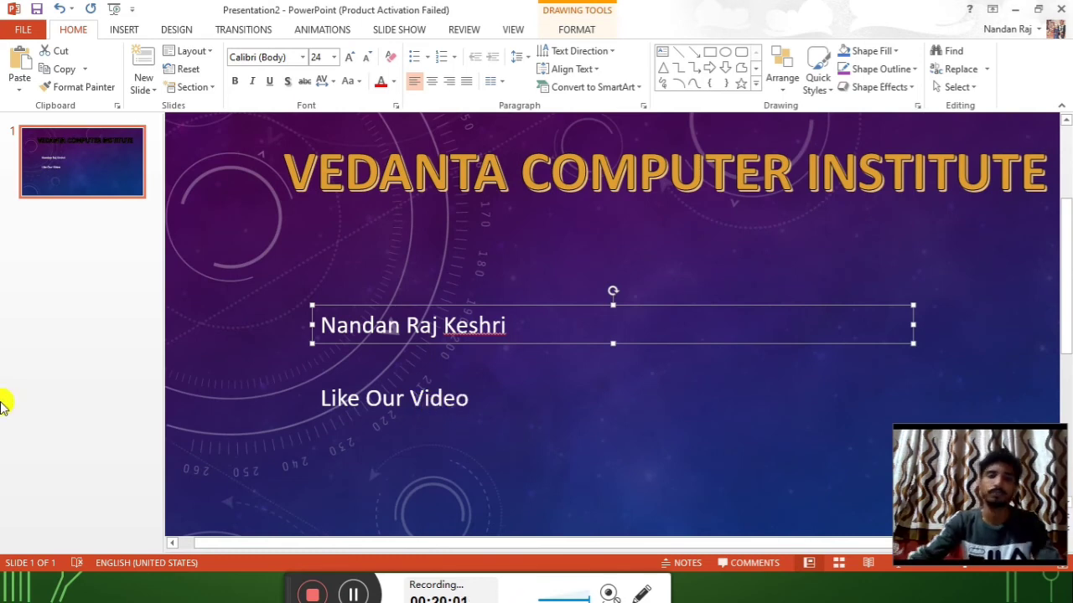
left_click(451, 173)
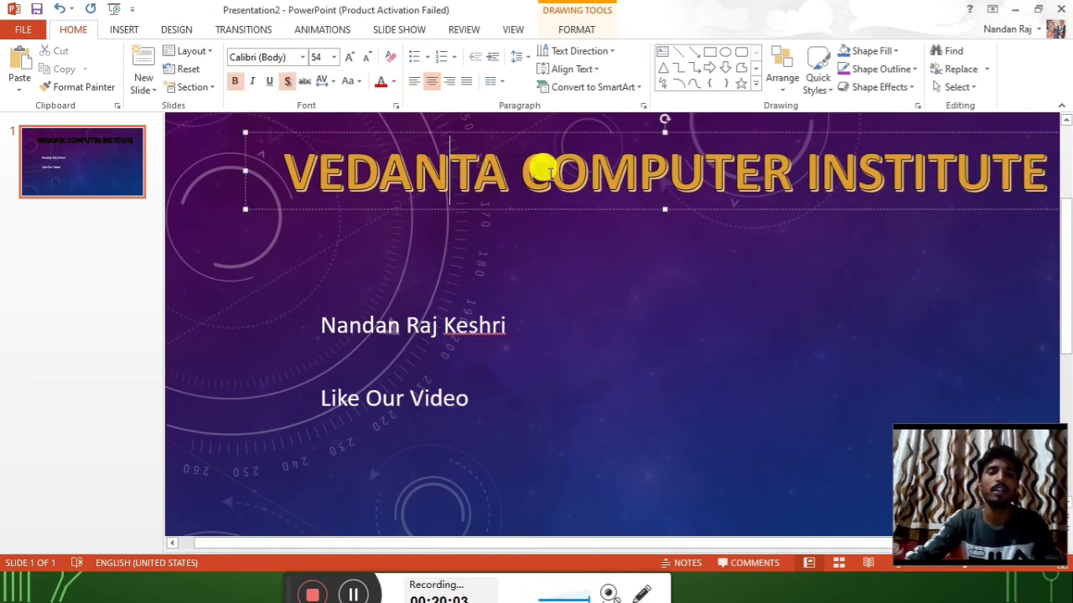
left_click(792, 204)
left_click_drag(792, 205, 763, 213)
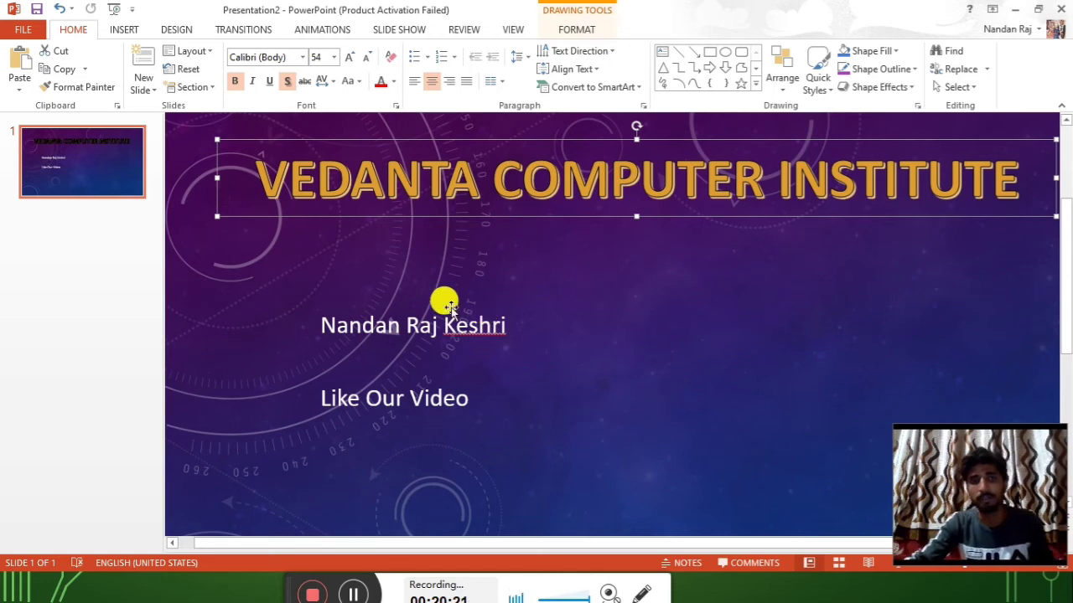
left_click_drag(260, 174, 1045, 178)
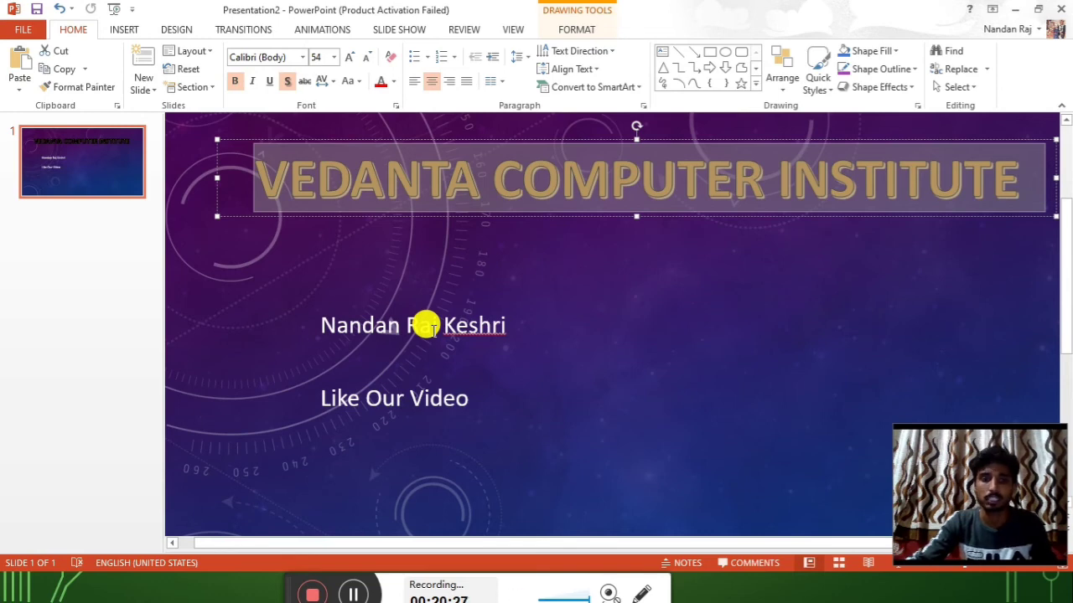
left_click(635, 342)
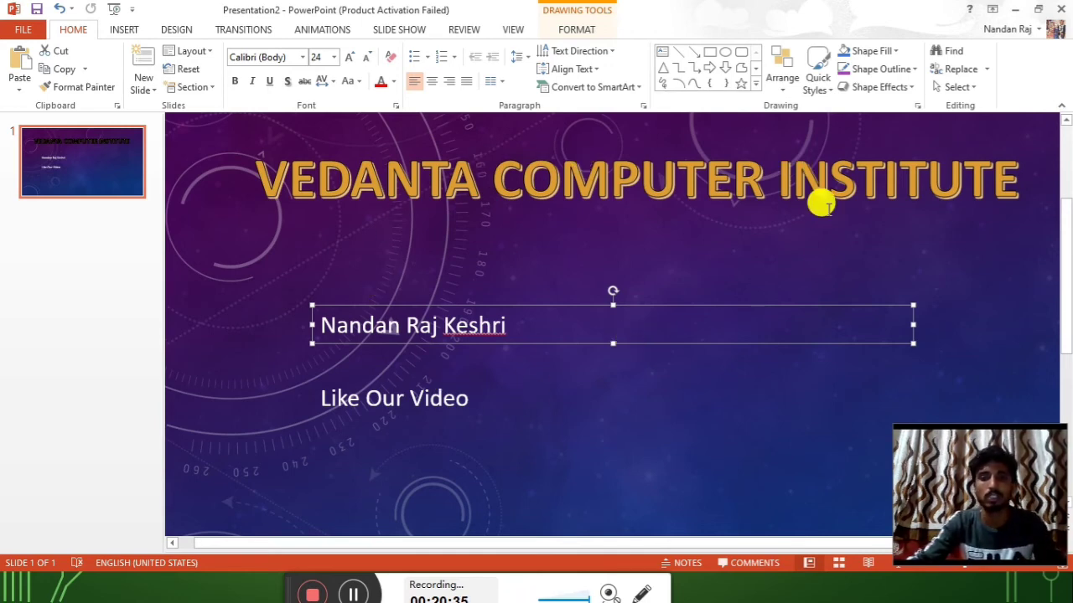
left_click(630, 394)
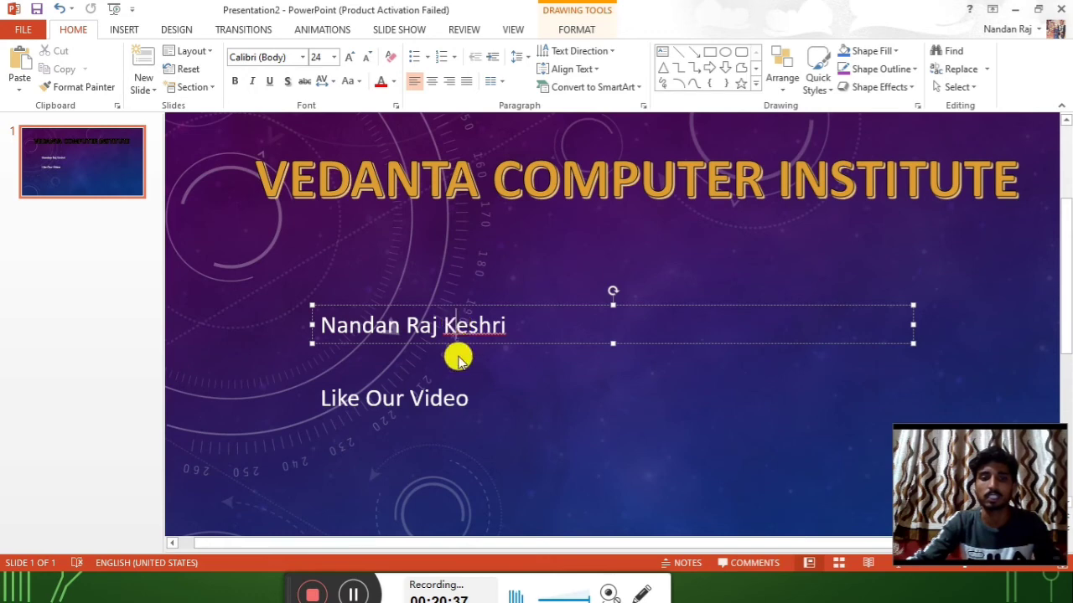
left_click(449, 394)
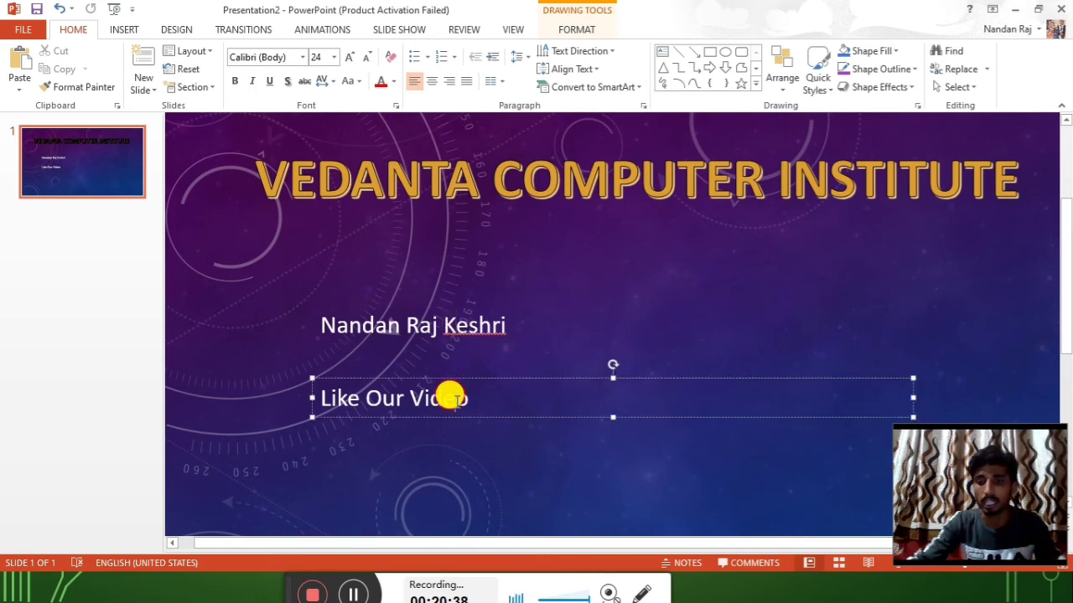
left_click(427, 191)
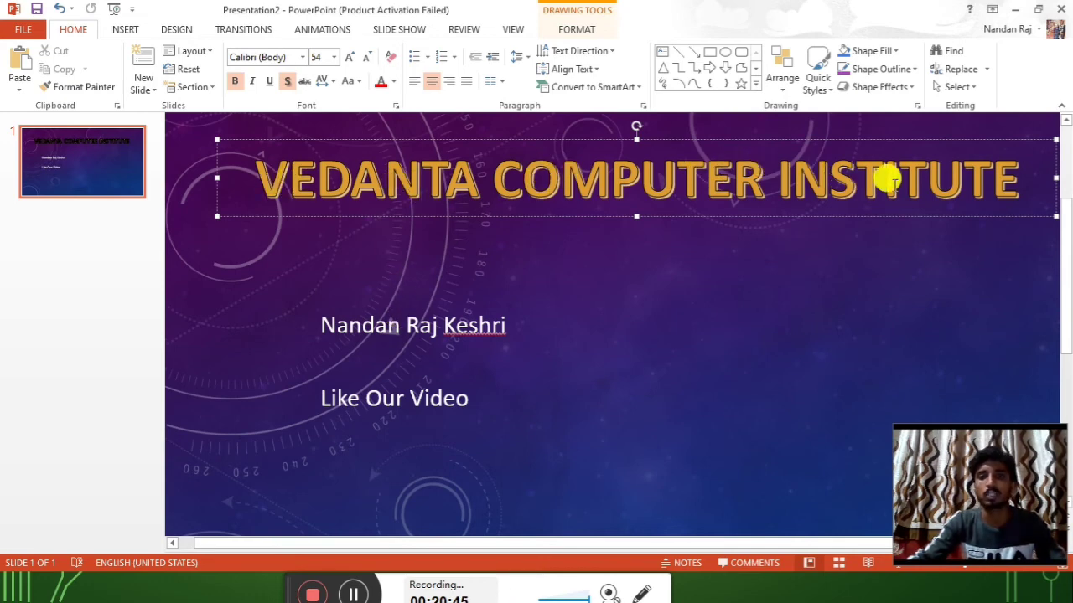
Nudge the gold title left and Format Paint the letter M's formatting onto the name line
left_click_drag(918, 178, 22, 199)
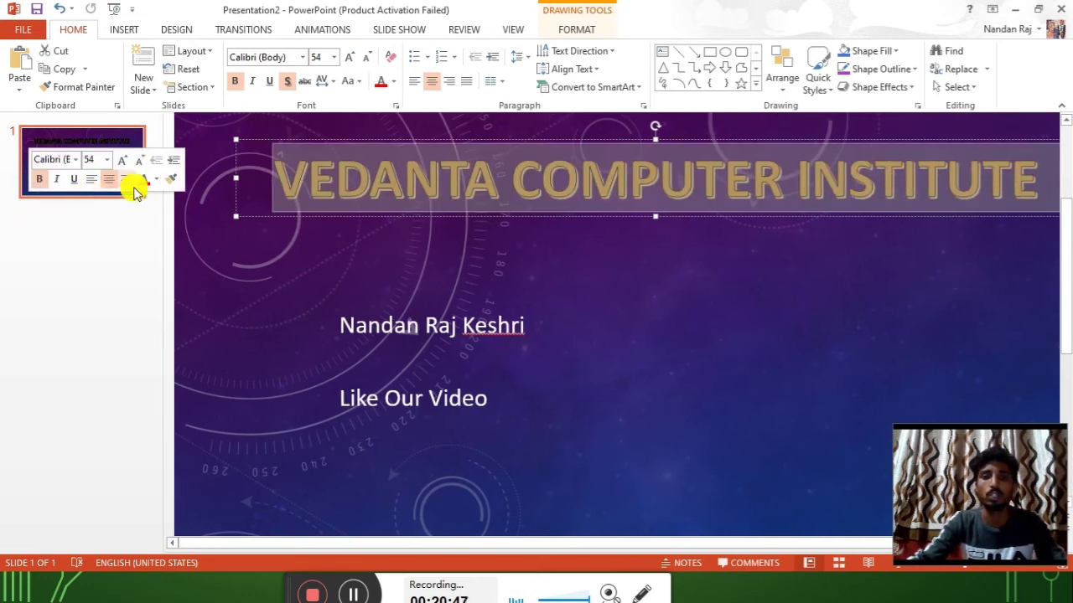
left_click_drag(304, 220, 267, 228)
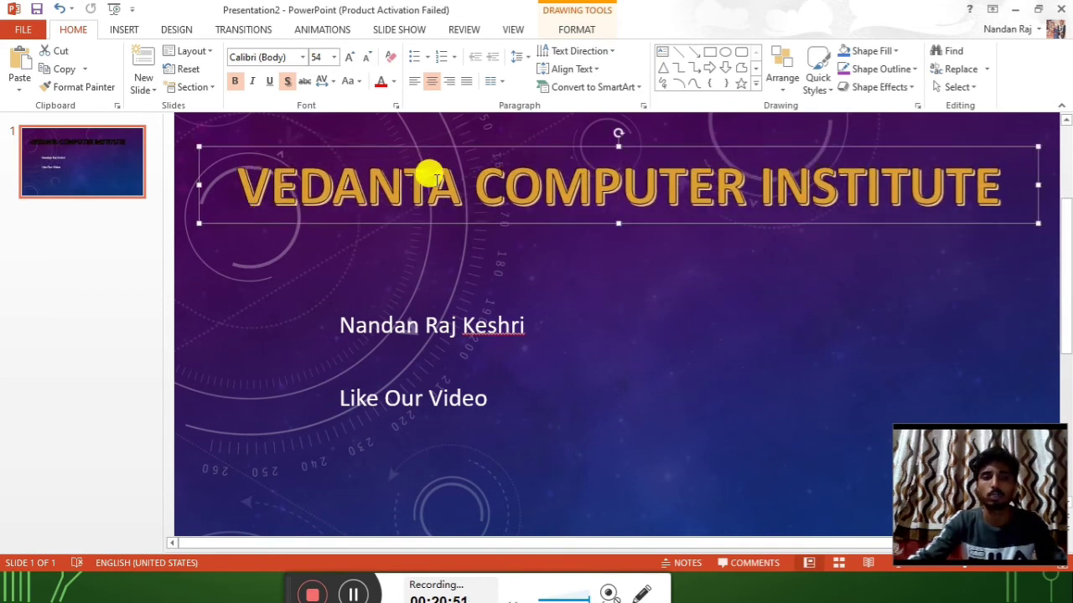
left_click_drag(474, 179, 247, 188)
left_click(747, 184)
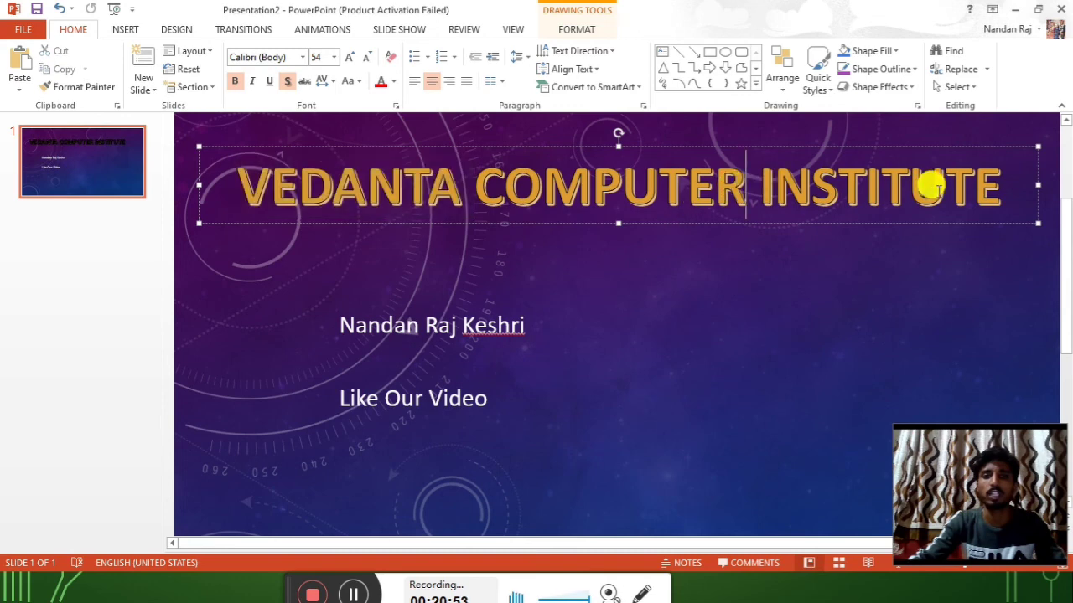
left_click_drag(593, 184, 536, 186)
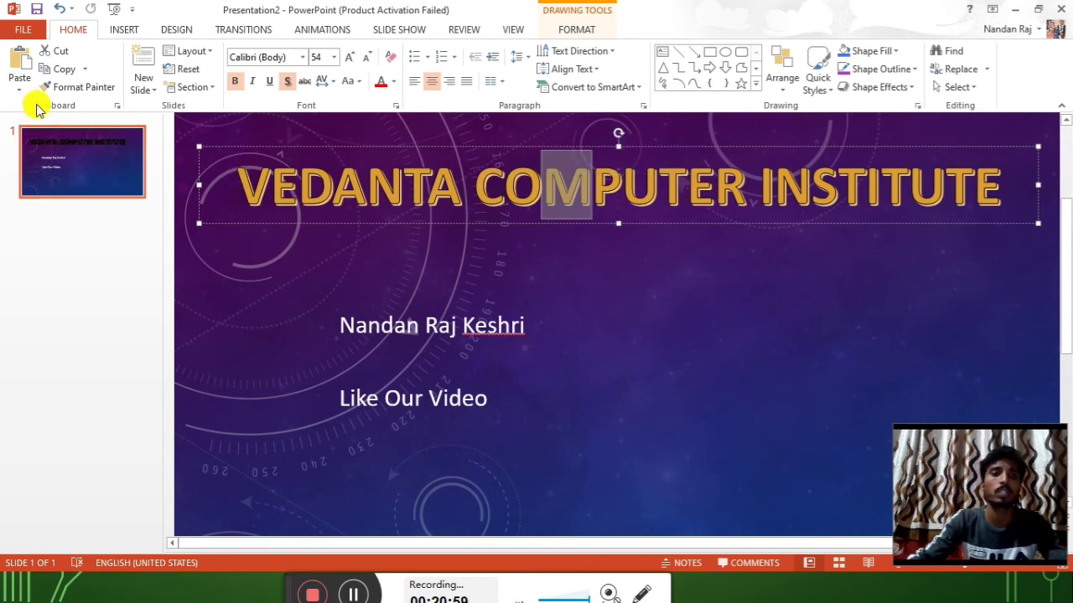
left_click(73, 94)
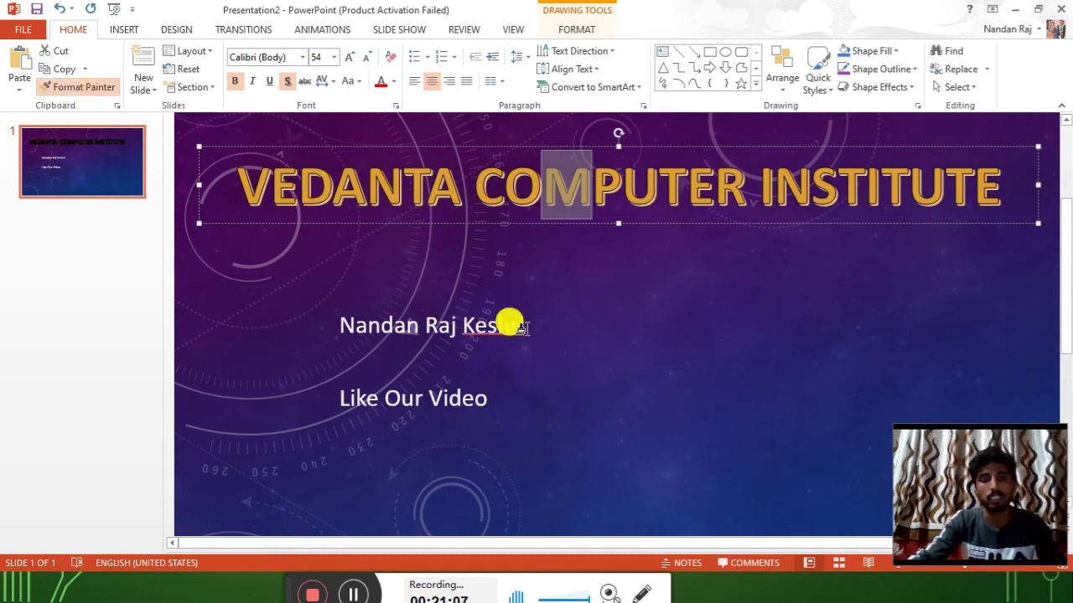
left_click_drag(520, 326, 472, 335)
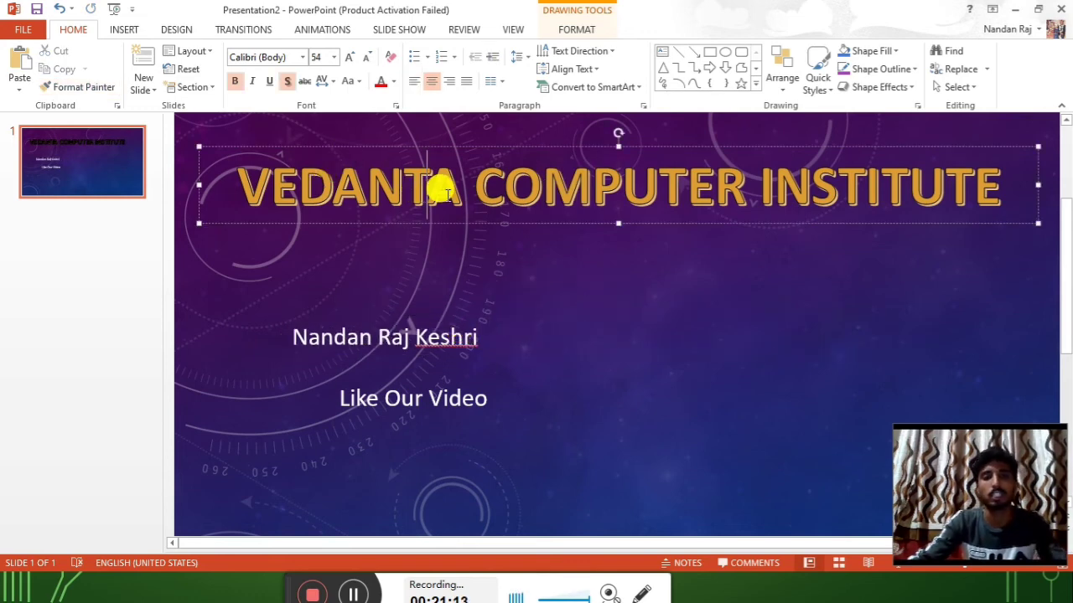
left_click_drag(461, 189, 331, 180)
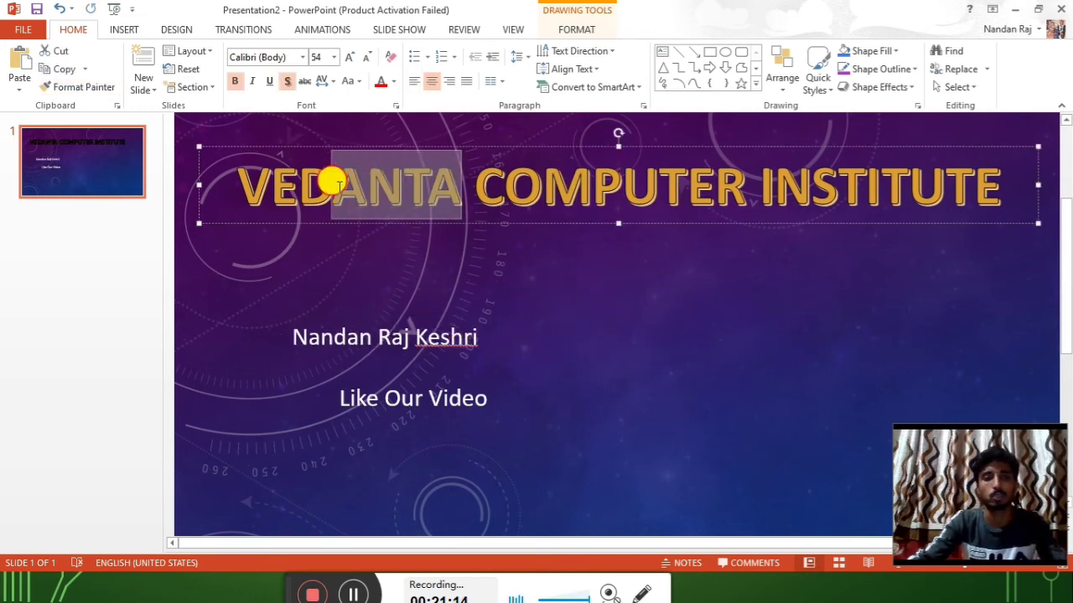
left_click(77, 90)
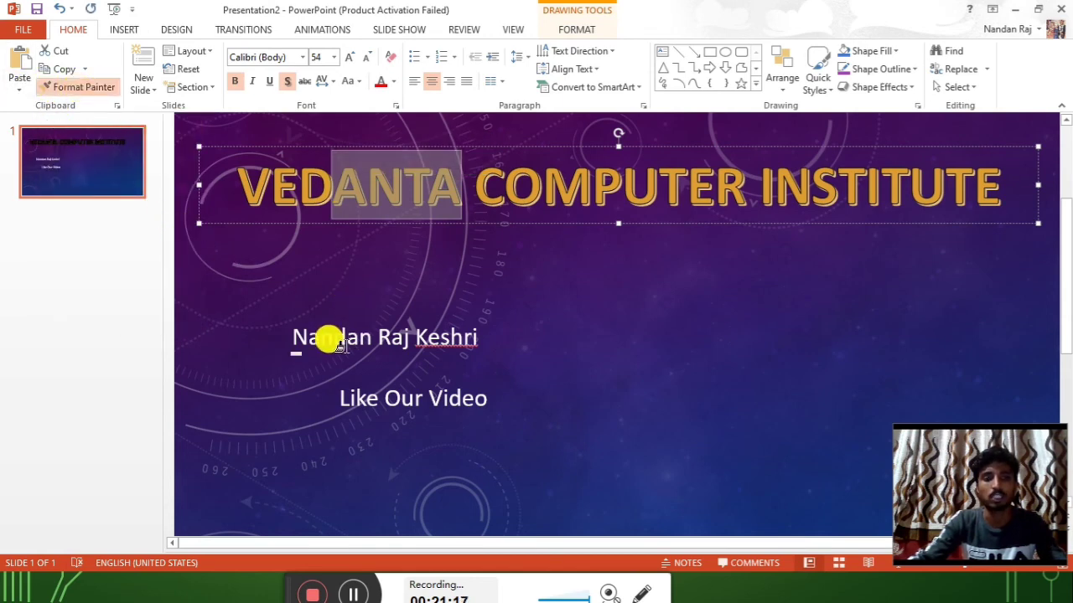
left_click_drag(339, 346, 455, 349)
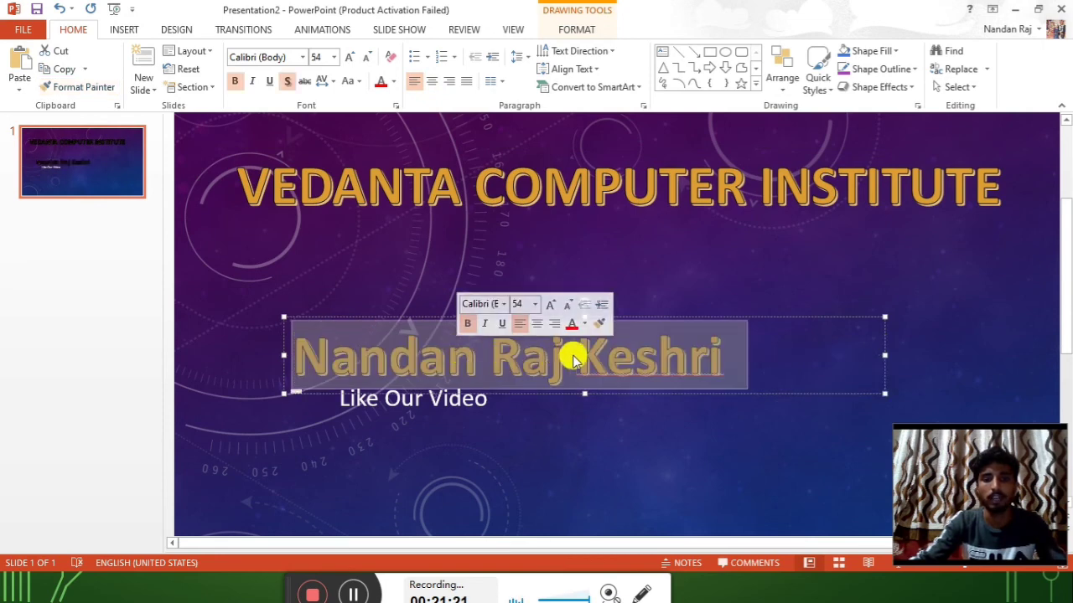
left_click(990, 367)
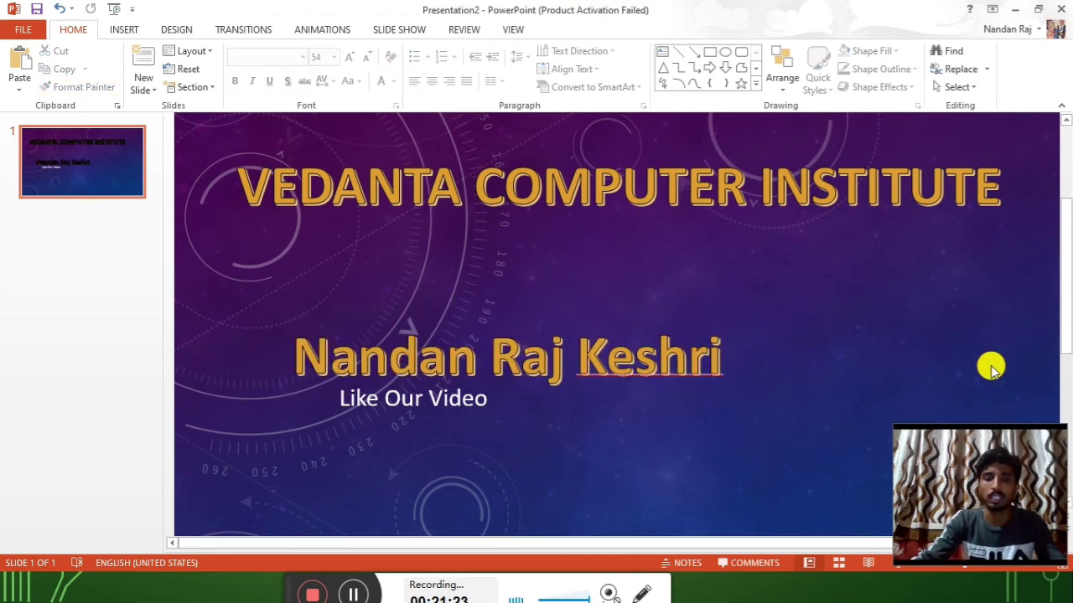
left_click_drag(687, 350, 661, 329)
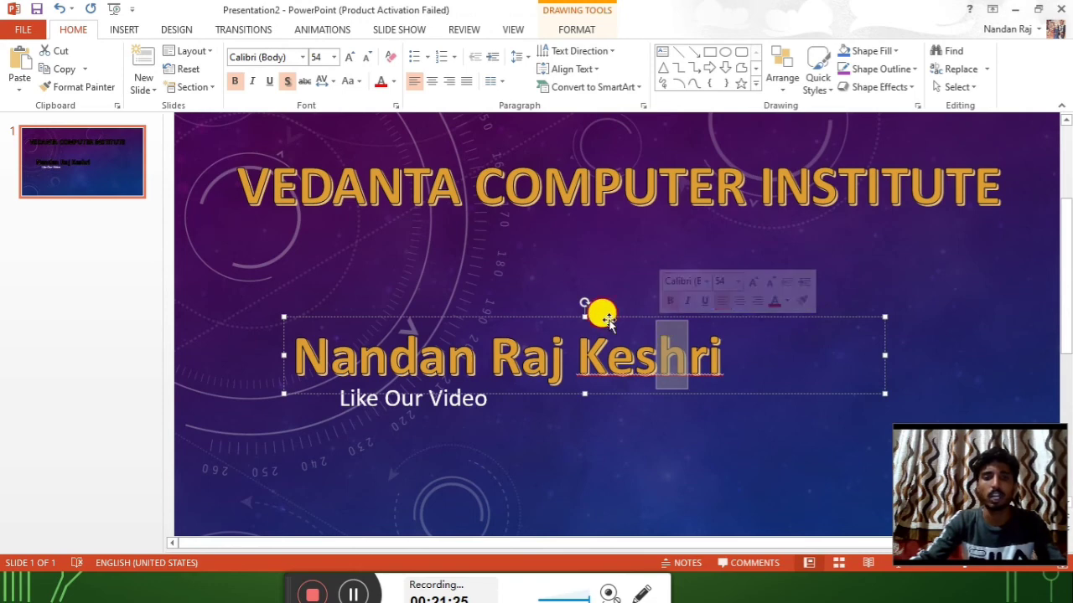
left_click_drag(600, 314, 584, 270)
key("ctrl+z")
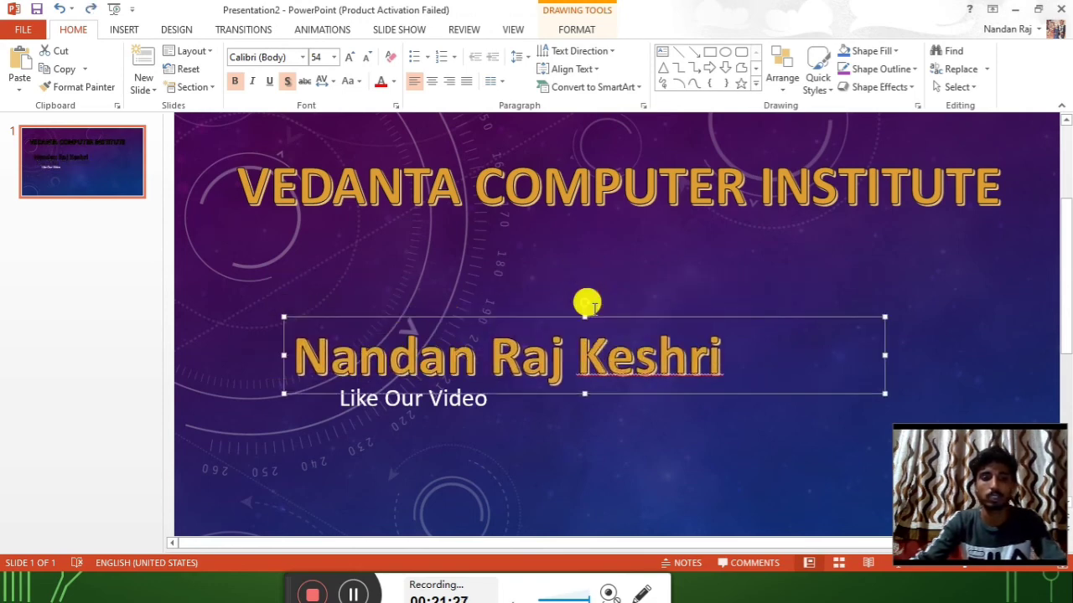
key("ctrl+z")
left_click(621, 390)
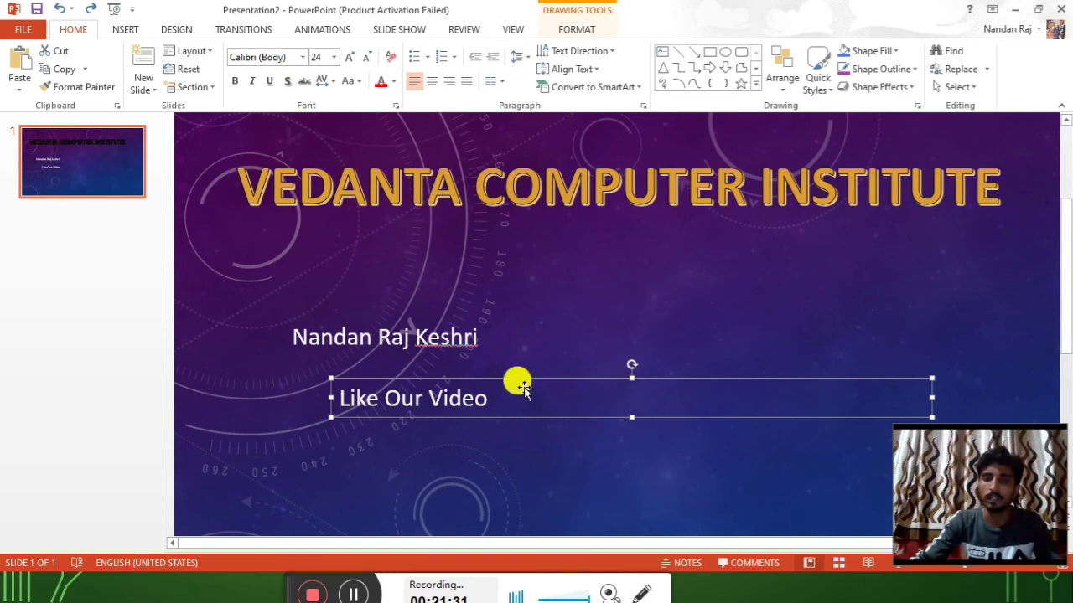
left_click(459, 193)
left_click_drag(543, 186, 504, 186)
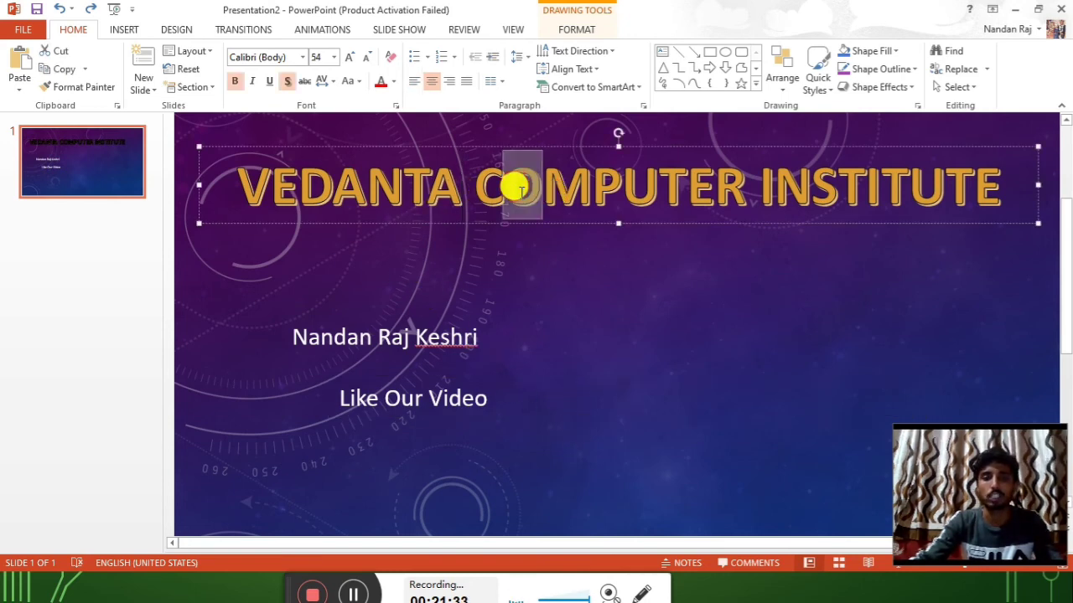
left_click(95, 86)
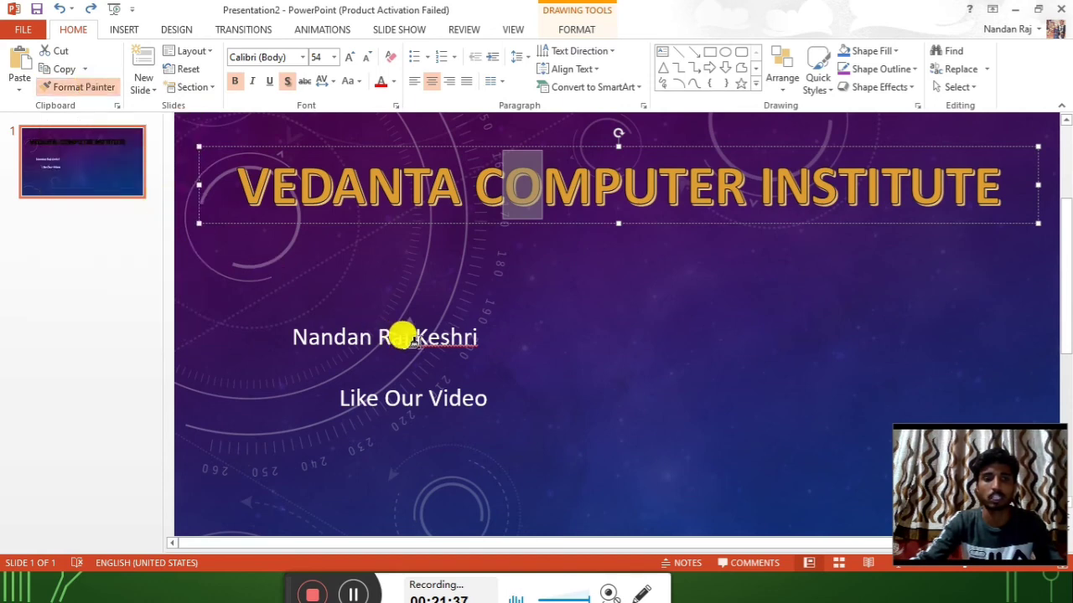
left_click_drag(414, 336, 344, 335)
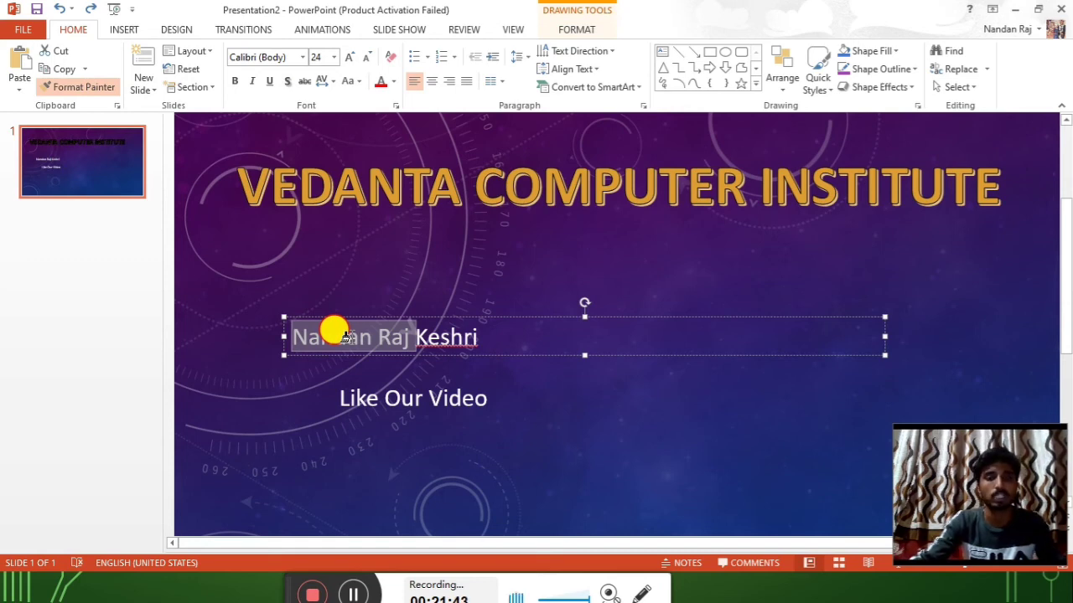
left_click_drag(345, 336, 351, 342)
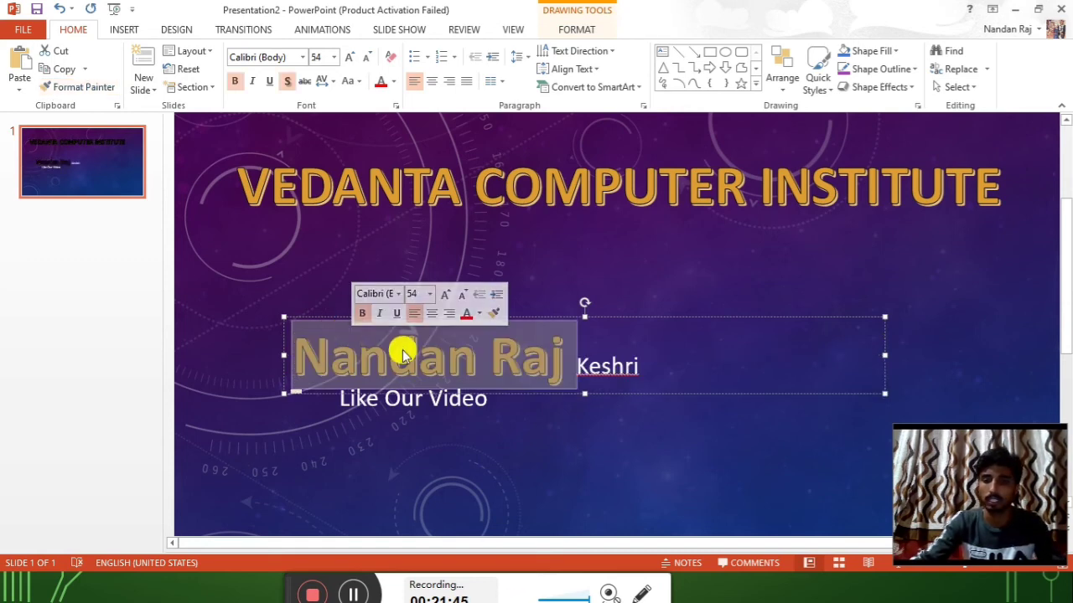
left_click(620, 293)
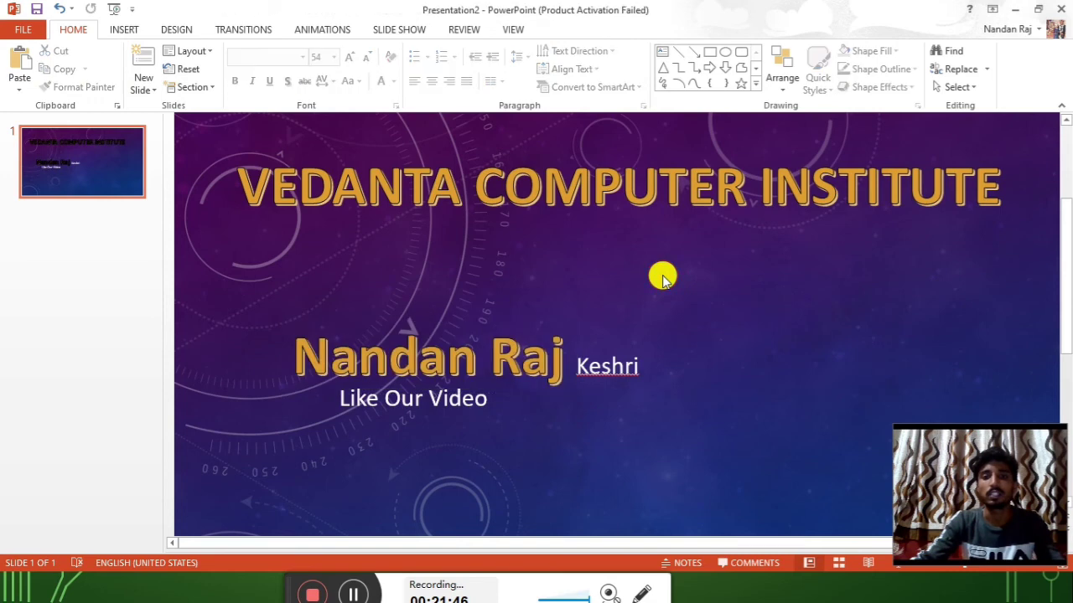
left_click(548, 351)
key("ctrl+z")
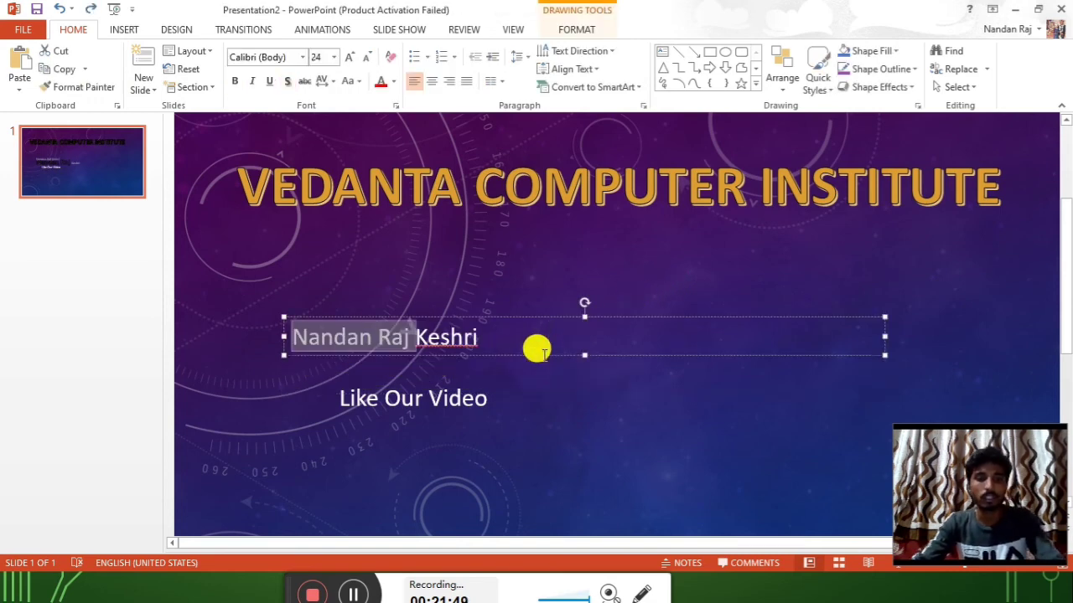
left_click(457, 203)
Colour the letters ANTA in VEDANTA red
left_click_drag(458, 202, 315, 173)
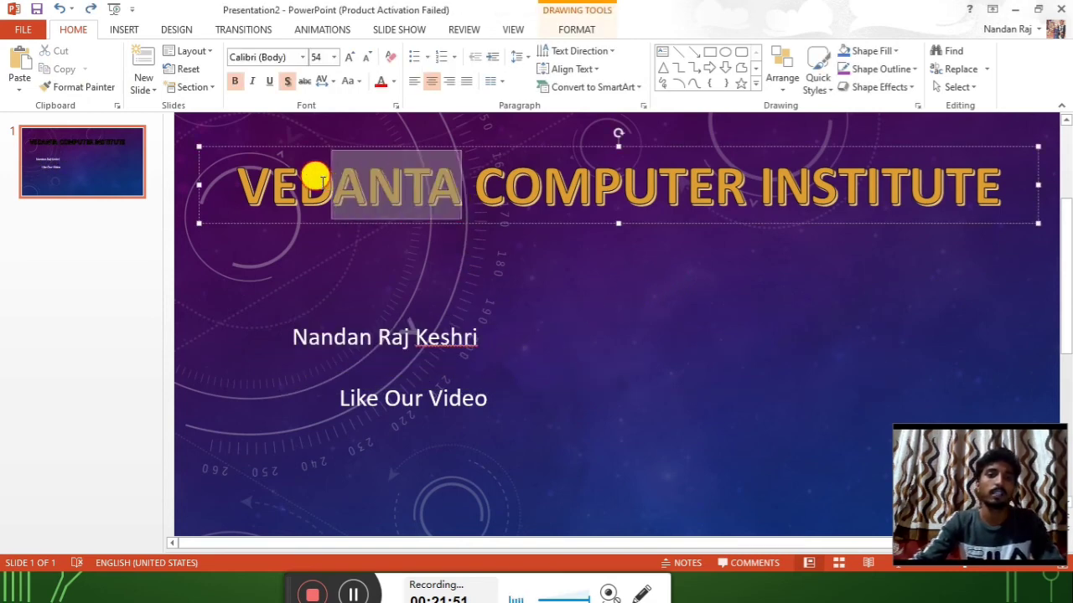
left_click(380, 81)
left_click(525, 193)
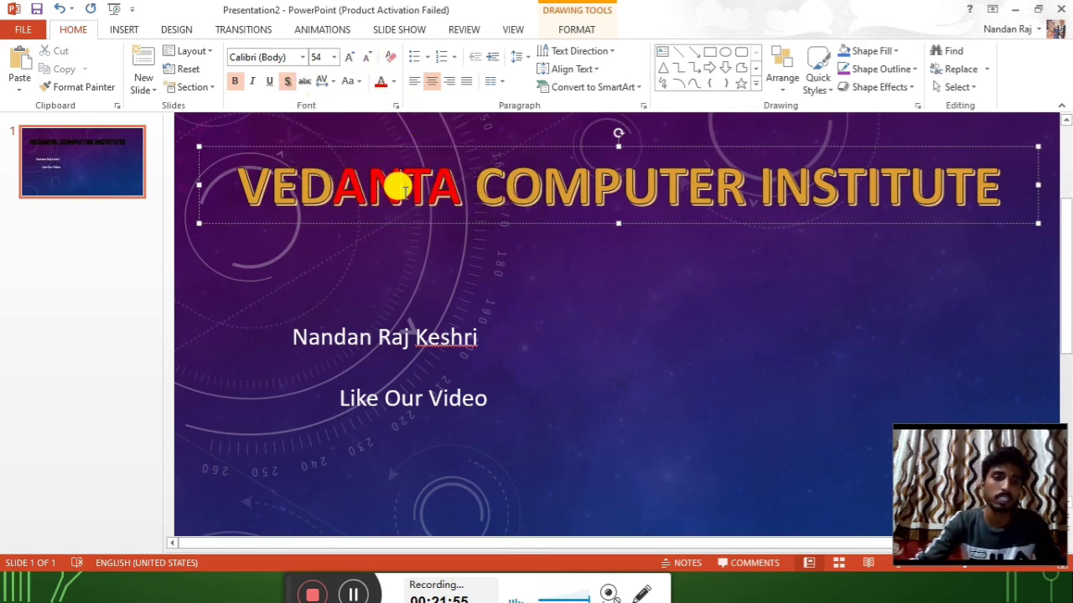
Set the N in VEDANTA to Monotype Corsiva at 66 pt
left_click_drag(403, 188, 367, 191)
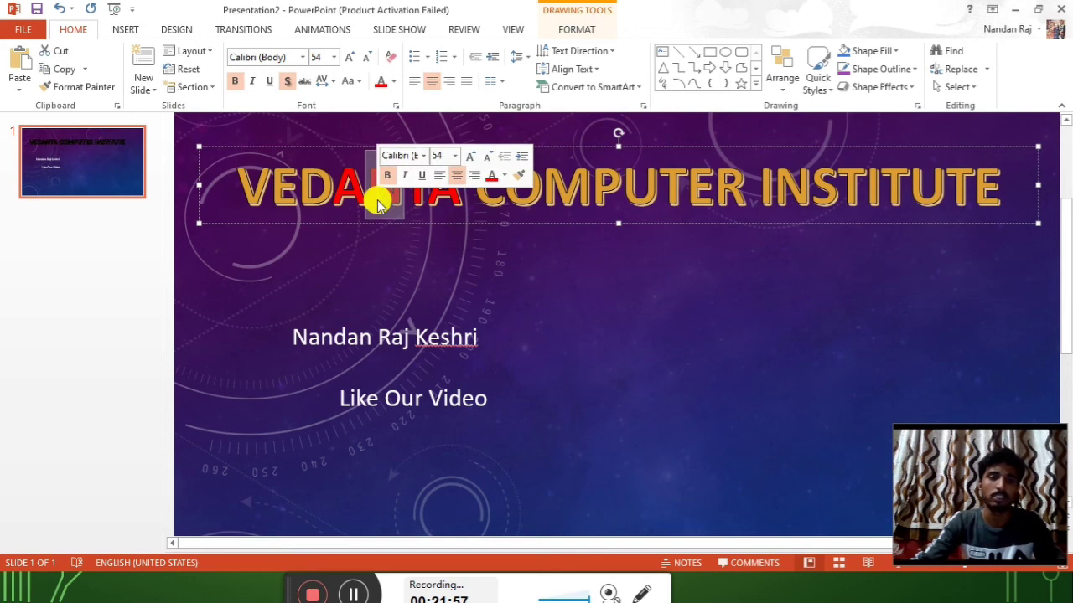
left_click(304, 59)
type("Monotype Cor")
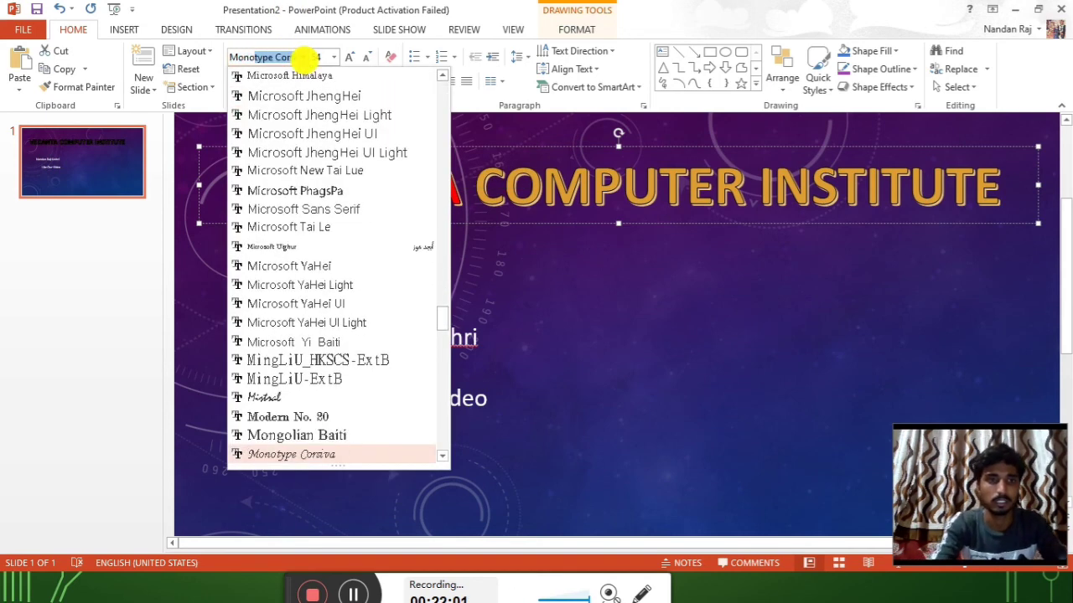
key("Return")
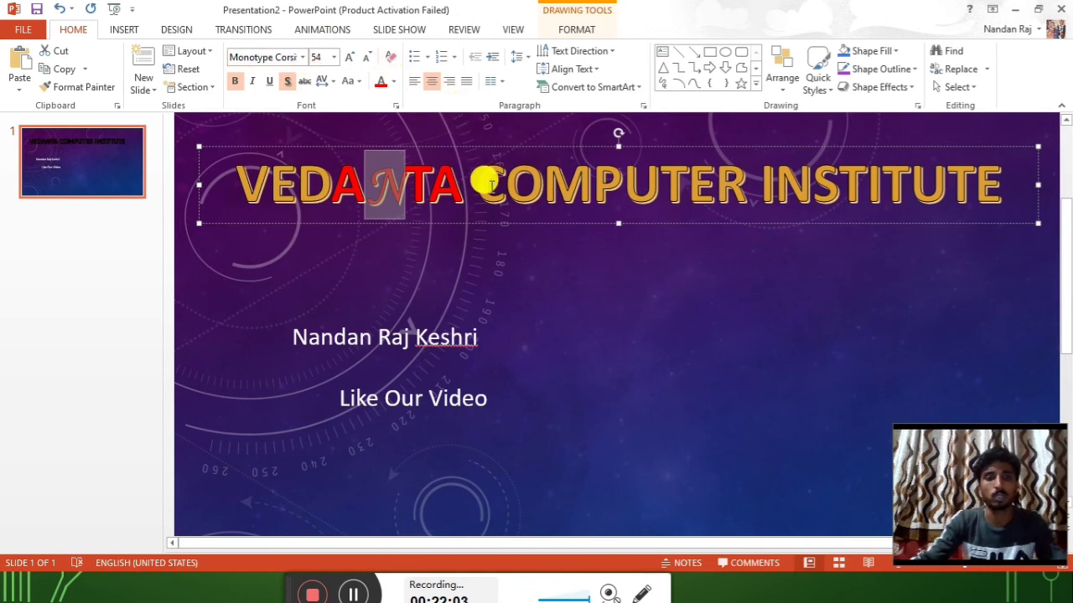
left_click(486, 177)
left_click_drag(407, 187, 377, 197)
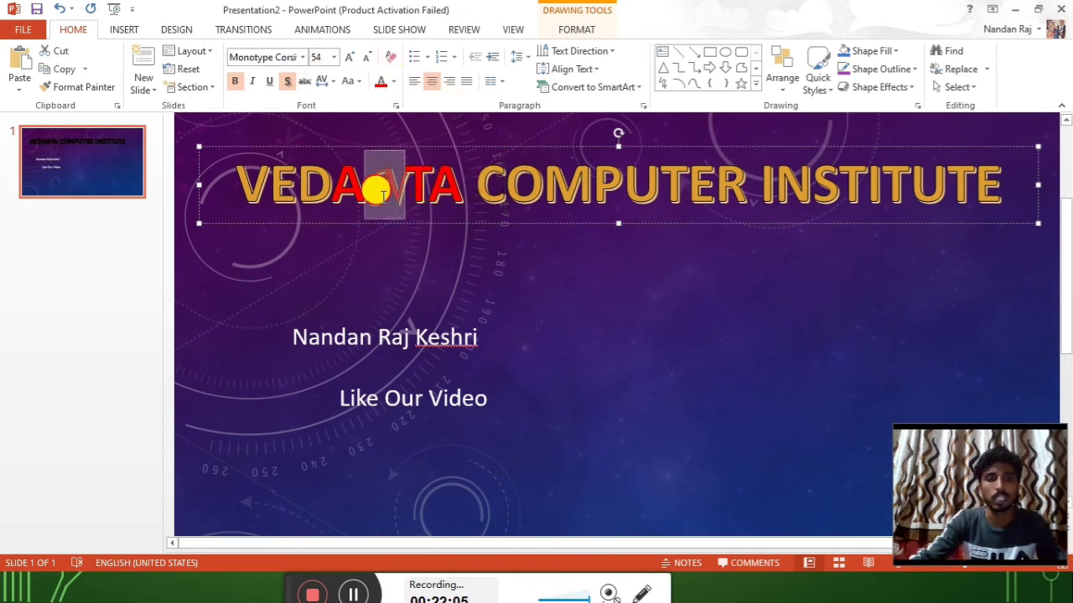
key("ctrl+shift+period")
key("ctrl+shift+period")
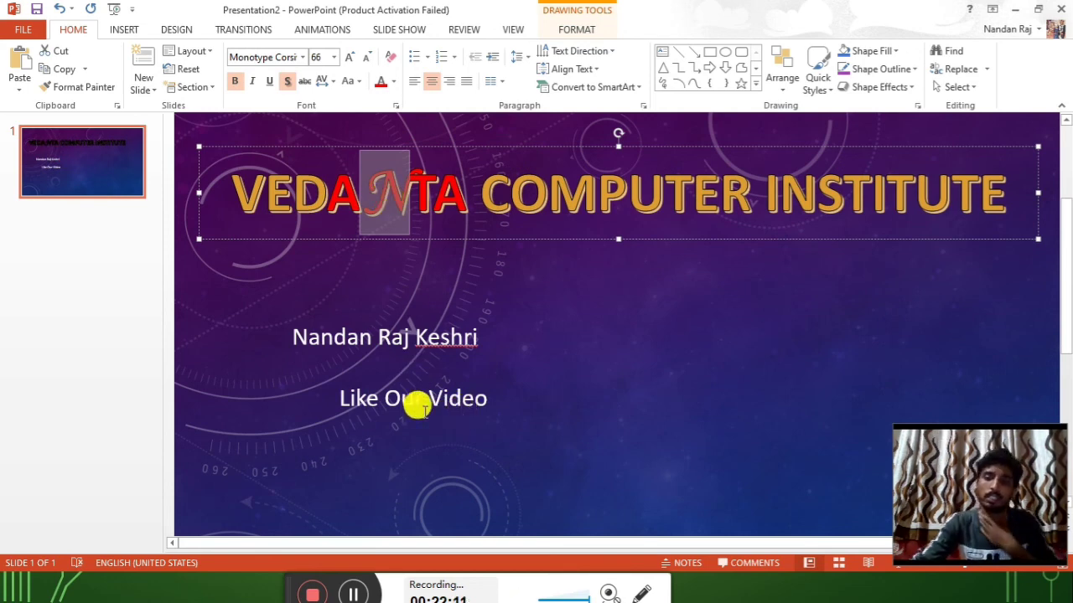
left_click(554, 343)
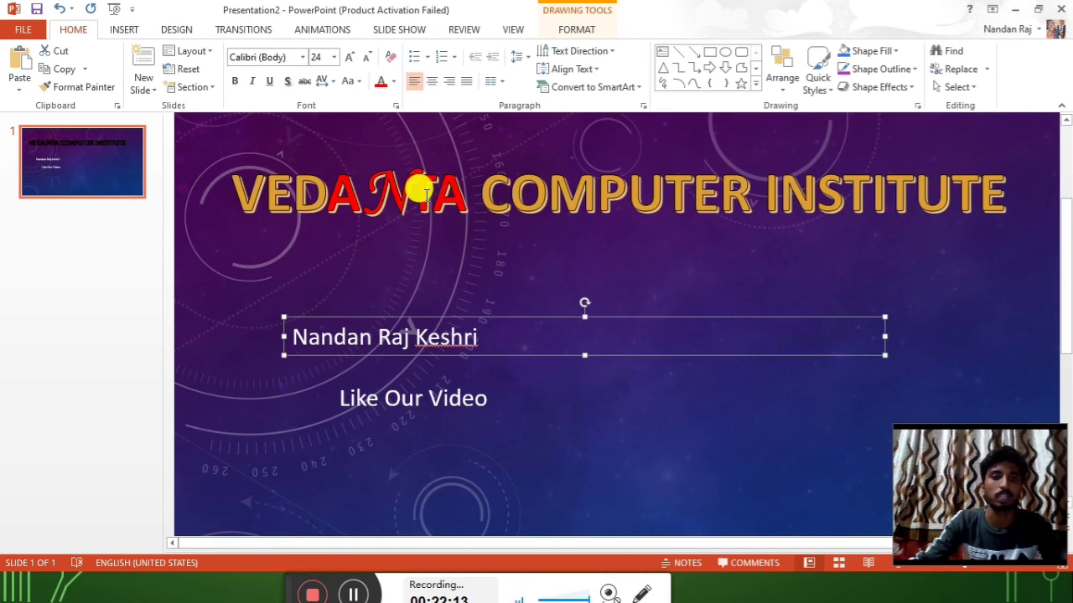
Replace 'Like Our Video' with 'Ctrl + shift + C' and enlarge it to 60 pt
left_click_drag(411, 191, 363, 182)
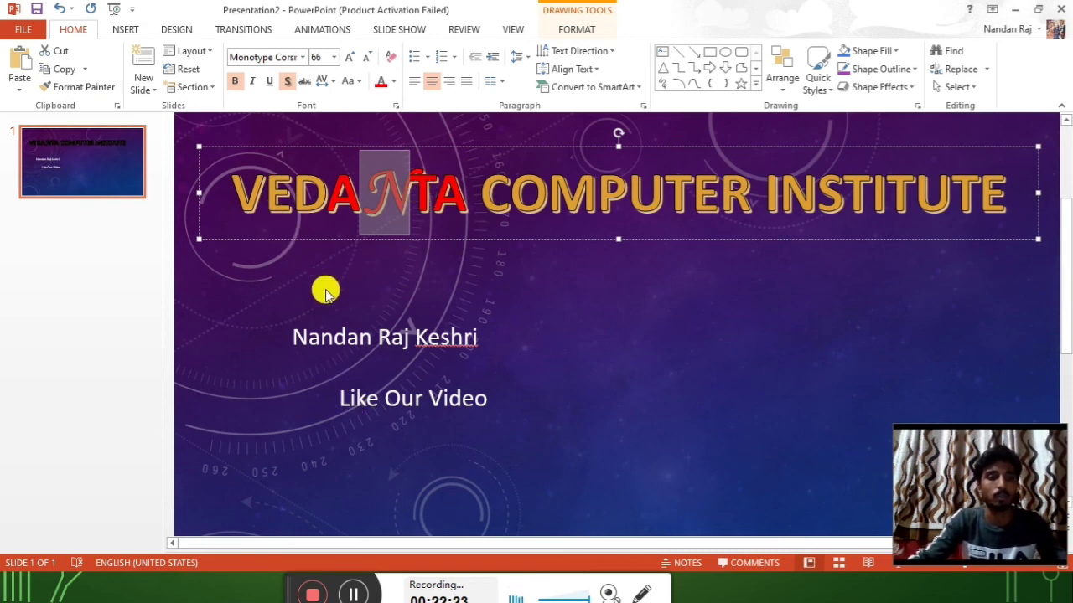
left_click(466, 399)
left_click_drag(493, 399, 341, 402)
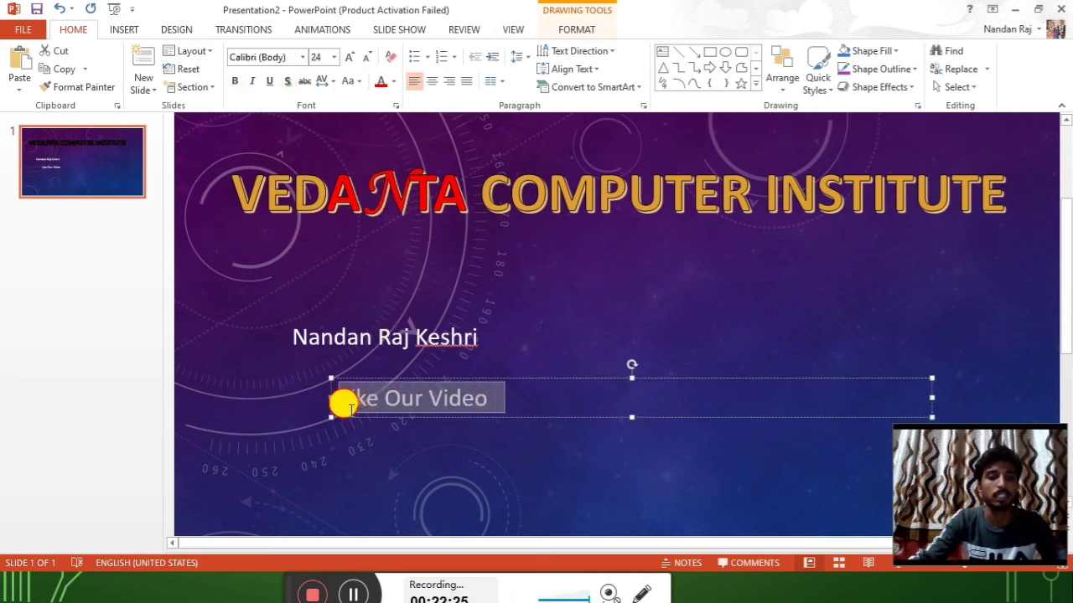
key("Delete")
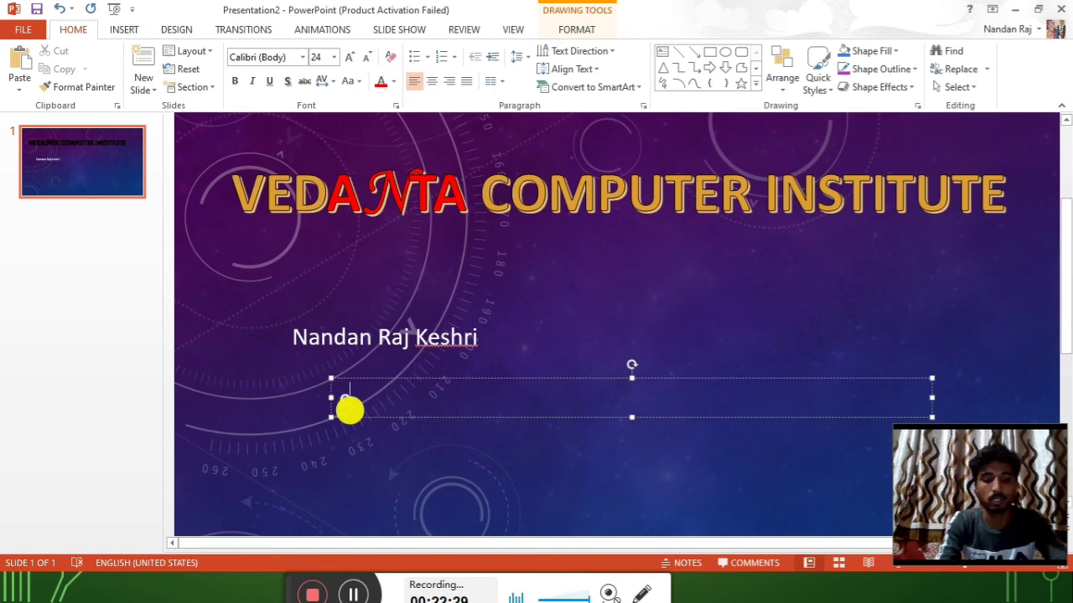
type("trl +")
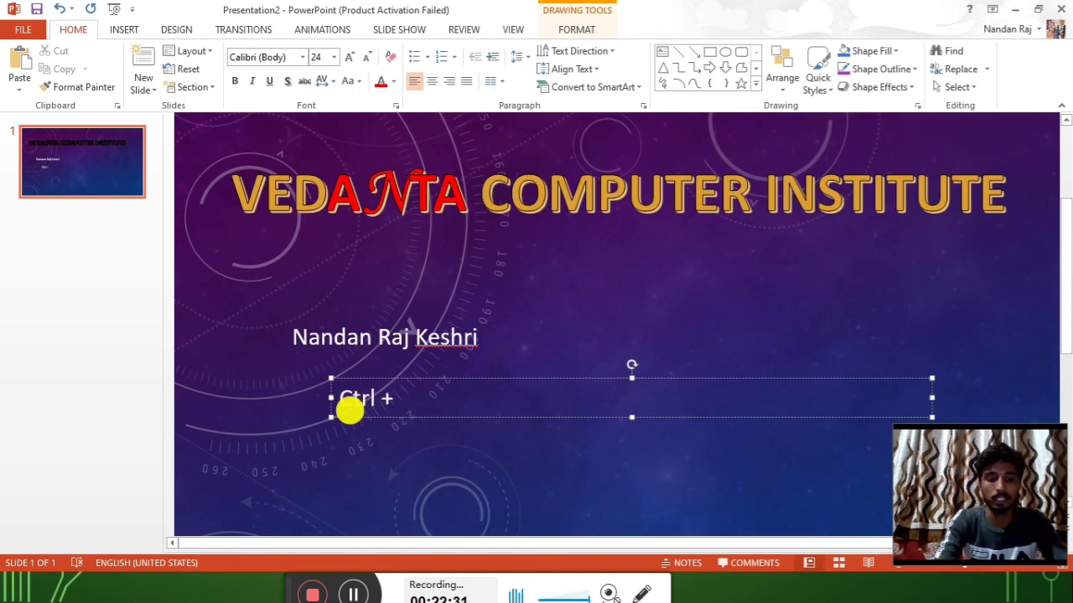
type(" shift +")
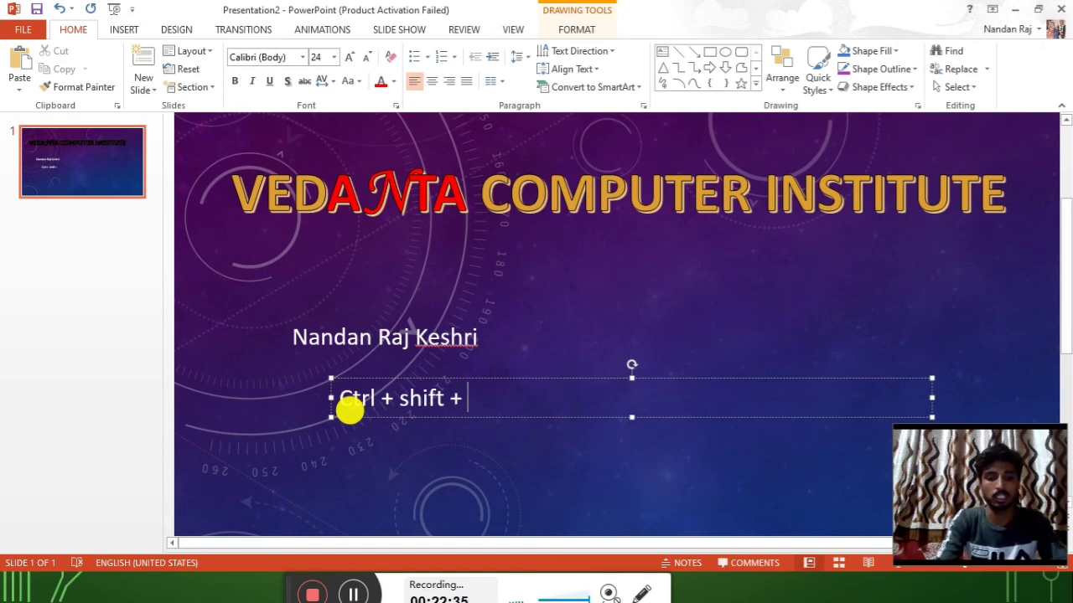
type("C")
key("ctrl+a")
key("ctrl+shift+period")
key("ctrl+shift+period")
key("ctrl+shift+period")
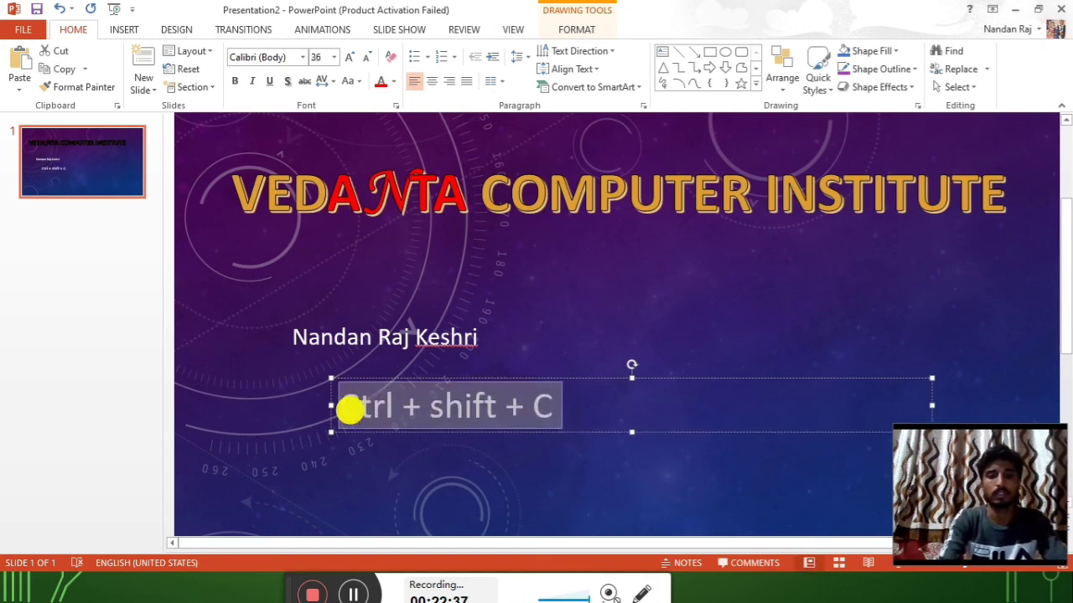
key("ctrl+shift+period")
key("ctrl+shift+period")
key("ctrl+shift+period")
key("ctrl+shift+period")
key("ctrl+shift+period")
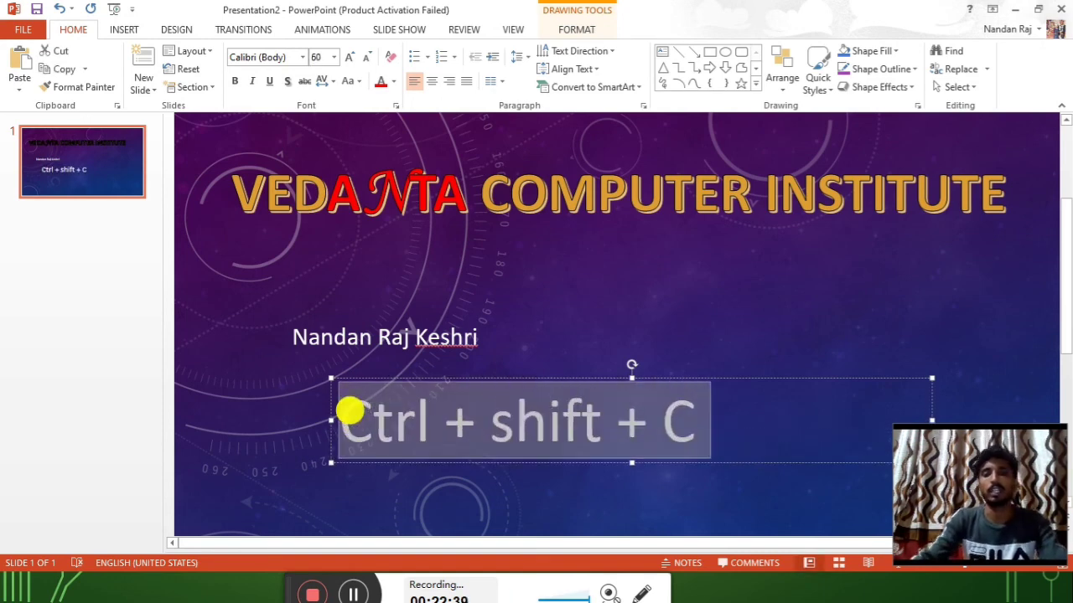
left_click(662, 302)
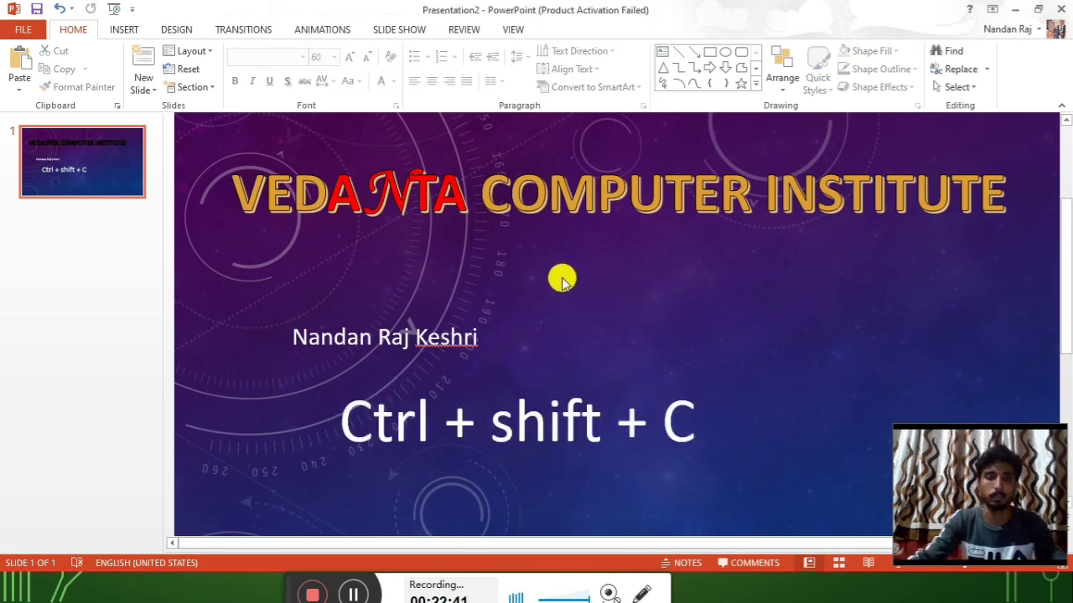
left_click(408, 181)
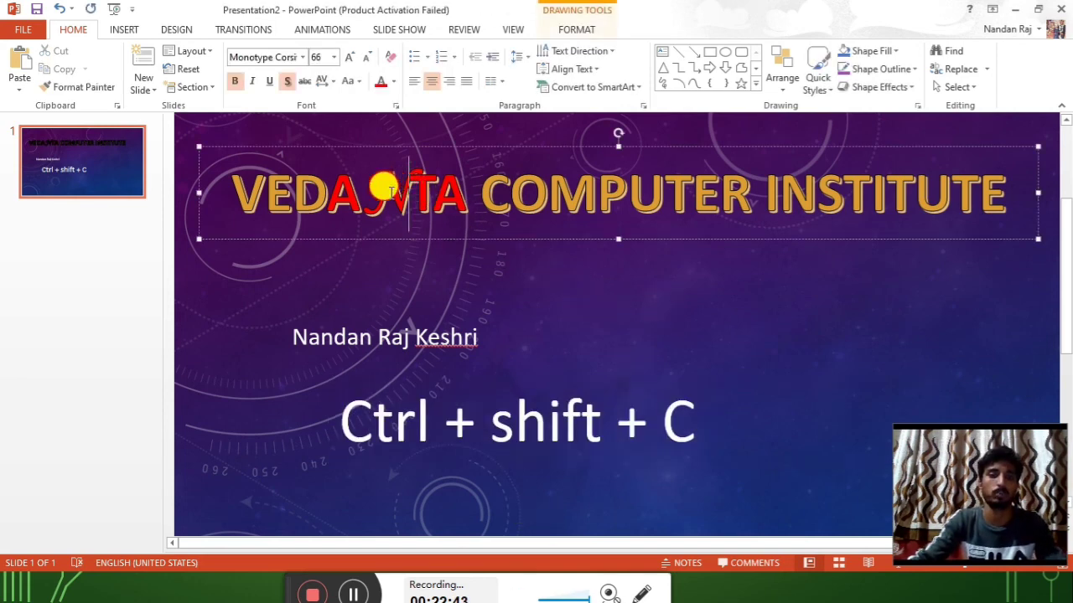
Copy the script N's red Monotype Corsiva 66 pt shadowed formatting onto the name line
left_click_drag(393, 189, 371, 182)
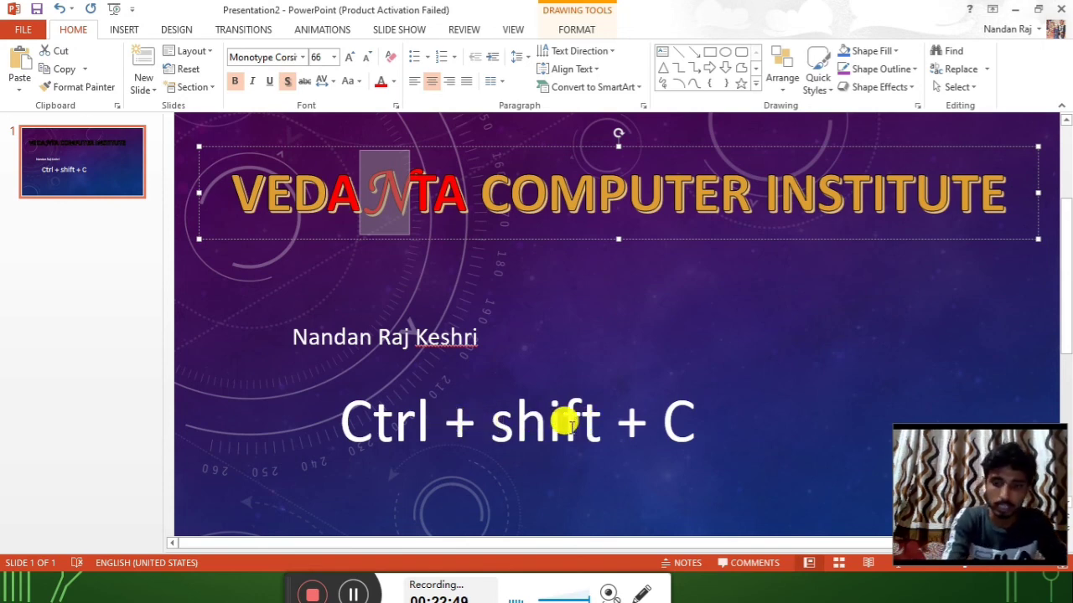
left_click(654, 350)
scroll(671, 383, "down", 1)
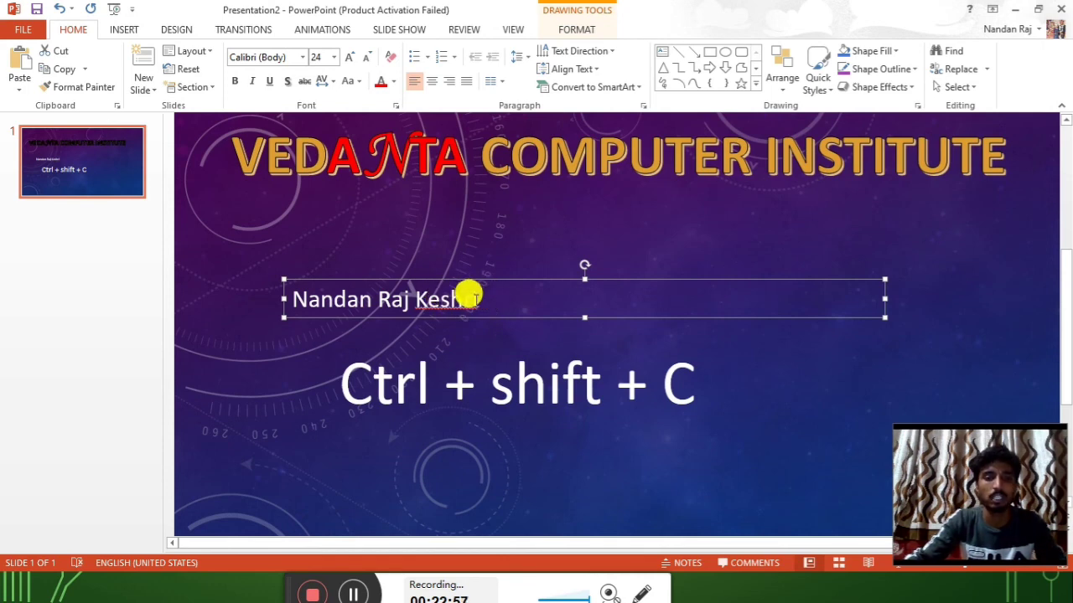
mouse_move(462, 294)
left_mouse_down()
mouse_move(323, 289)
mouse_move(317, 301)
left_mouse_up()
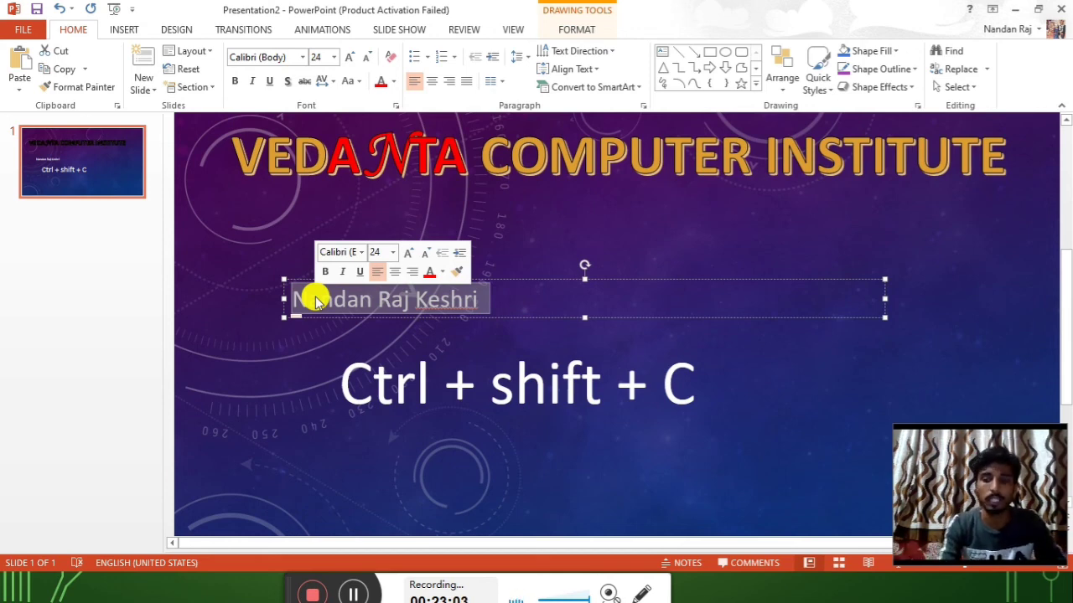
key("ctrl+shift+c")
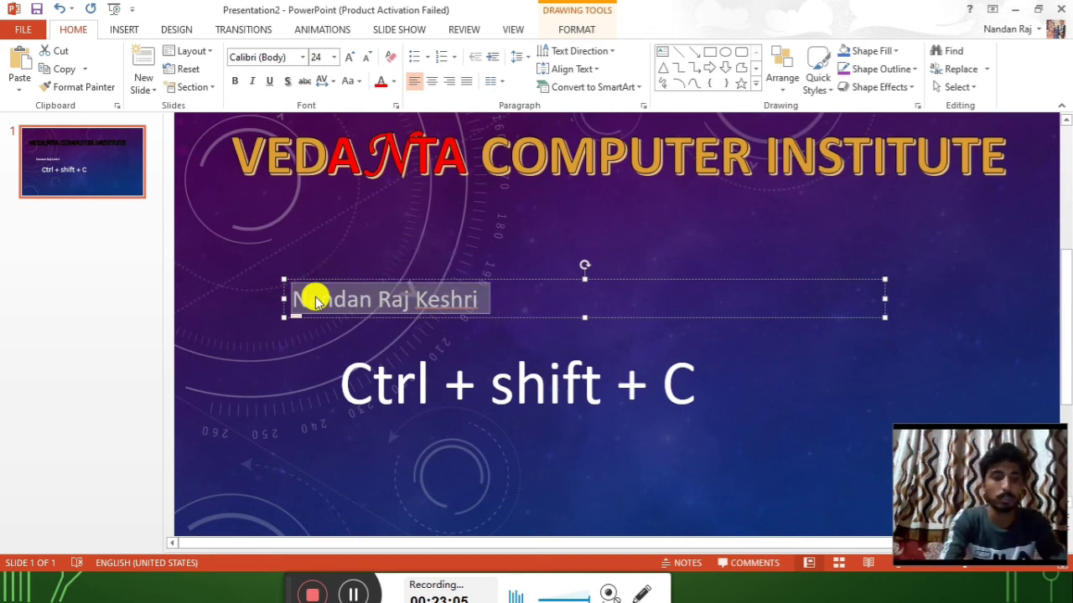
key("ctrl+shift+v")
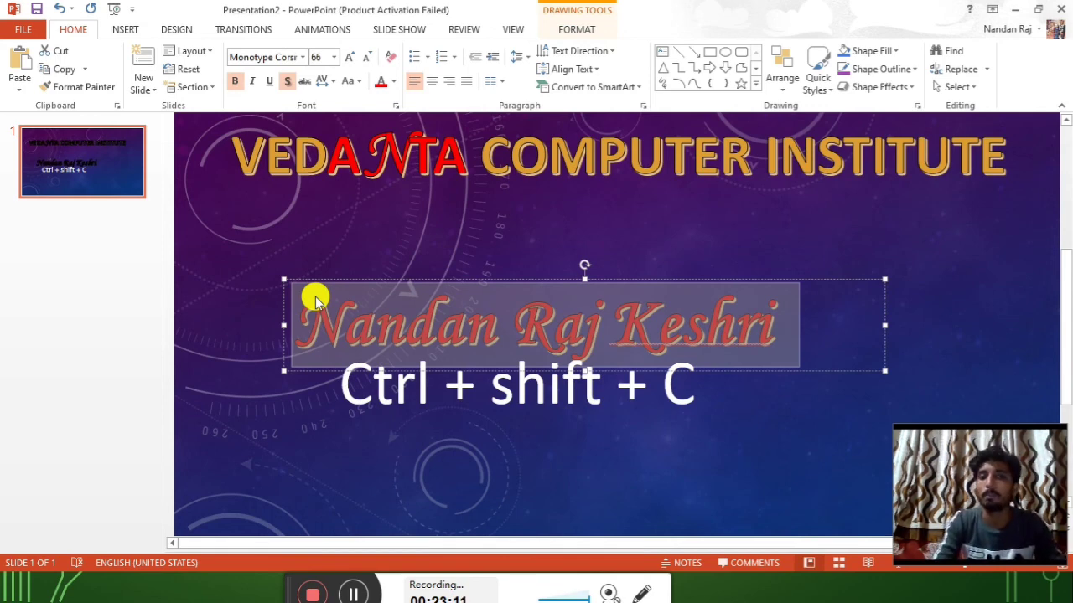
left_click(505, 329)
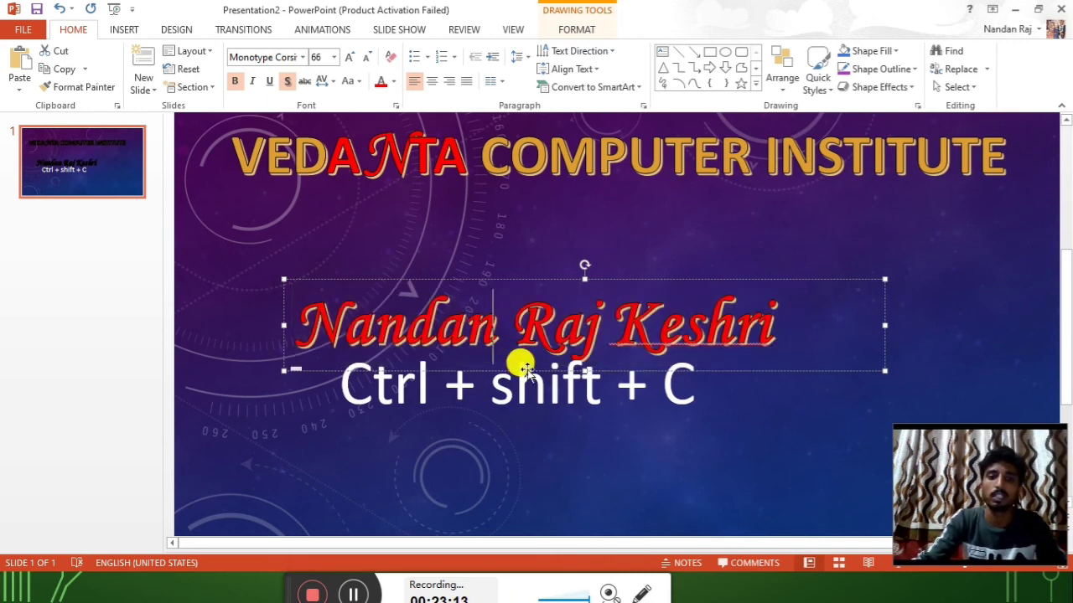
left_click(543, 384)
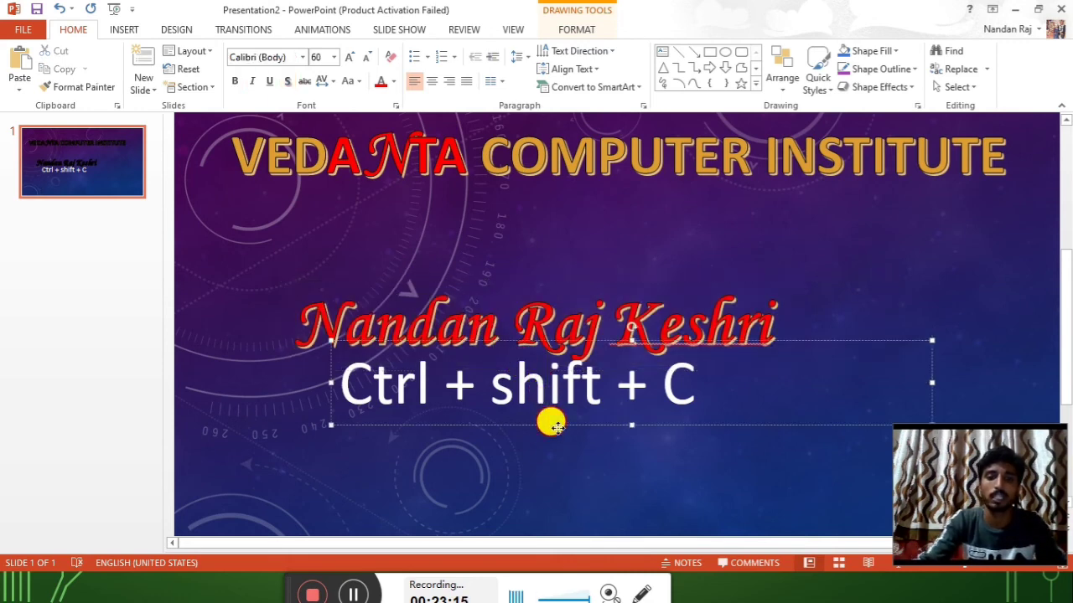
Move the 'Ctrl + shift + C' line lower-left and paste the title's gold, bold, shadowed 54 pt style onto it
left_click_drag(550, 421, 475, 485)
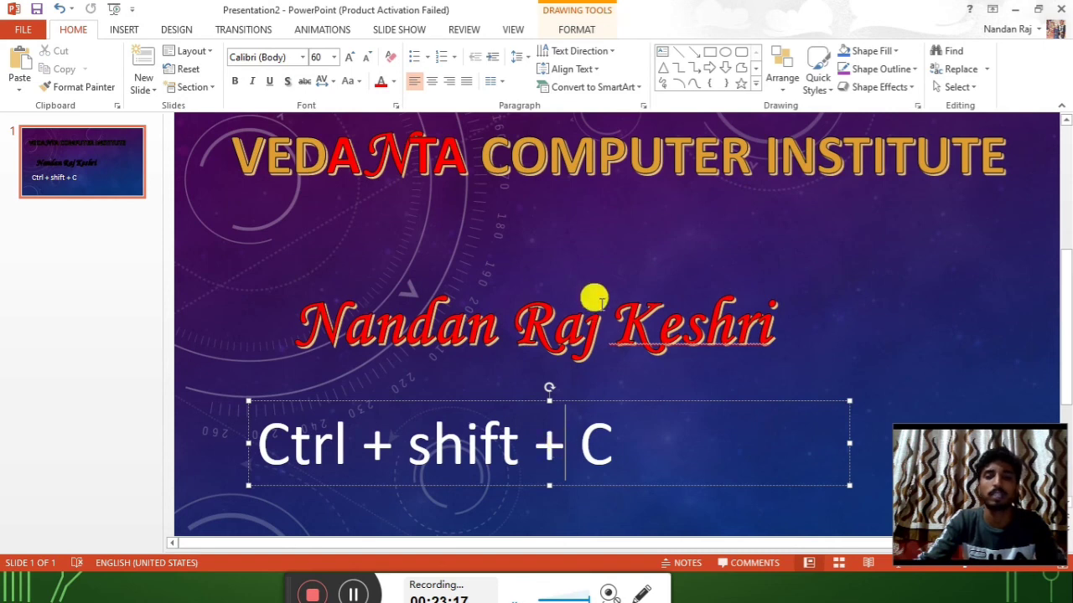
left_click(692, 151)
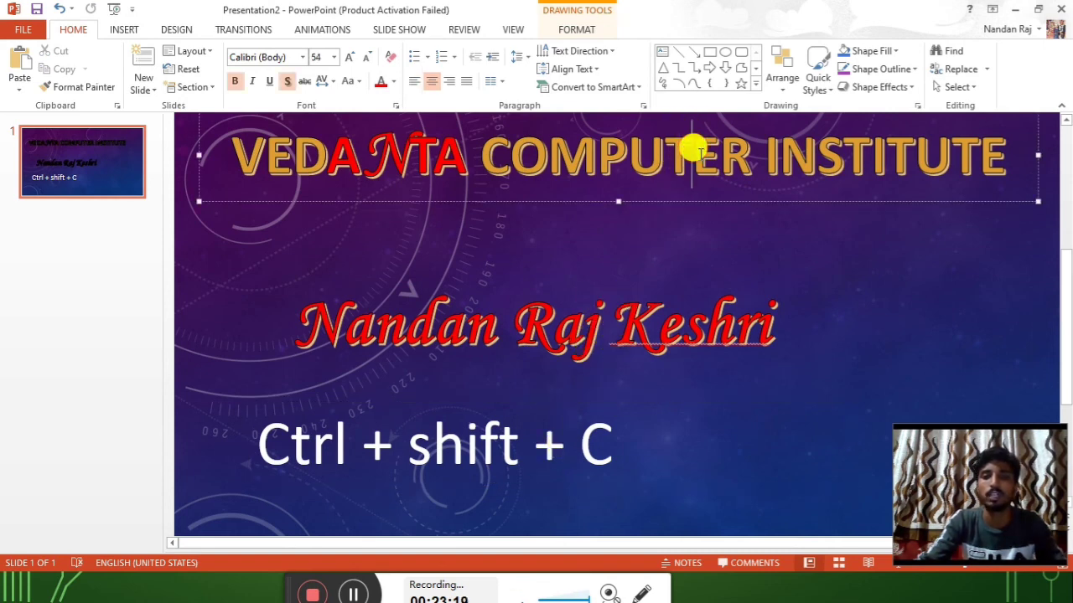
left_click(742, 152)
left_click_drag(741, 152, 612, 161)
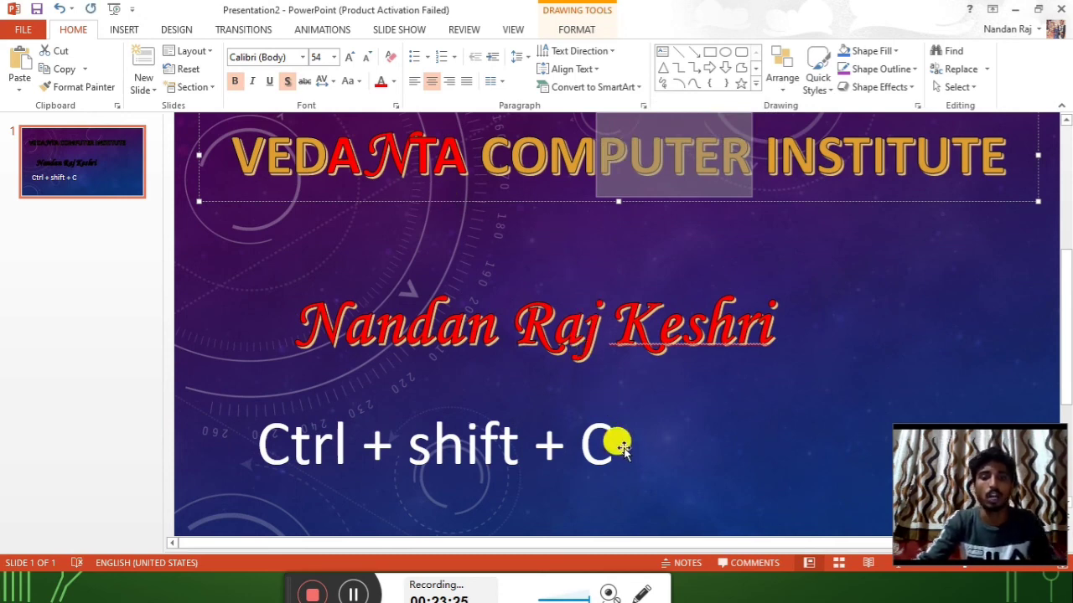
left_click_drag(605, 442, 255, 440)
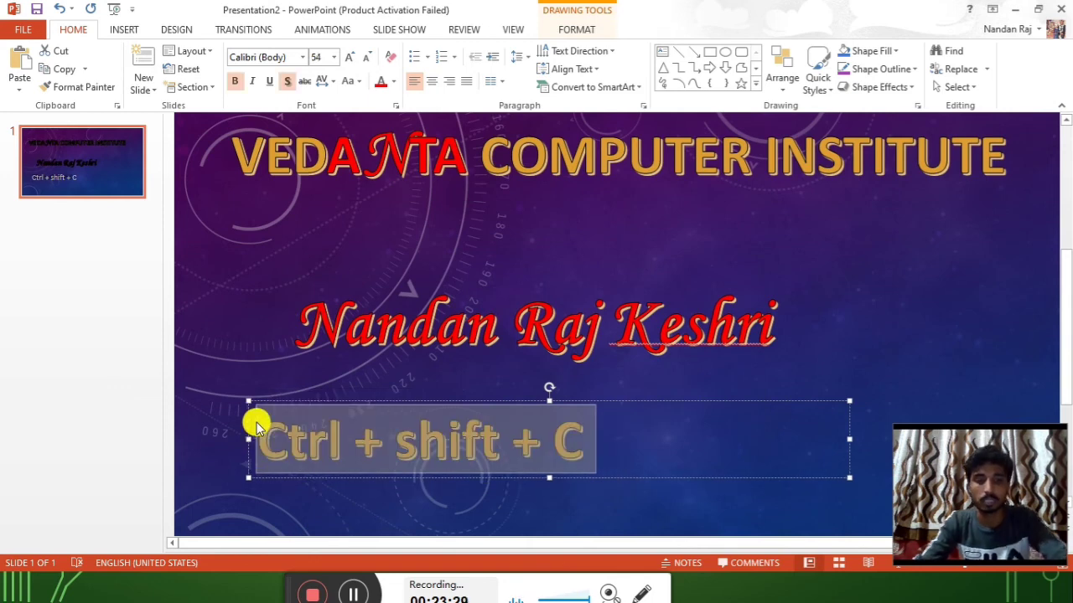
key("ctrl+shift+v")
left_click(653, 385)
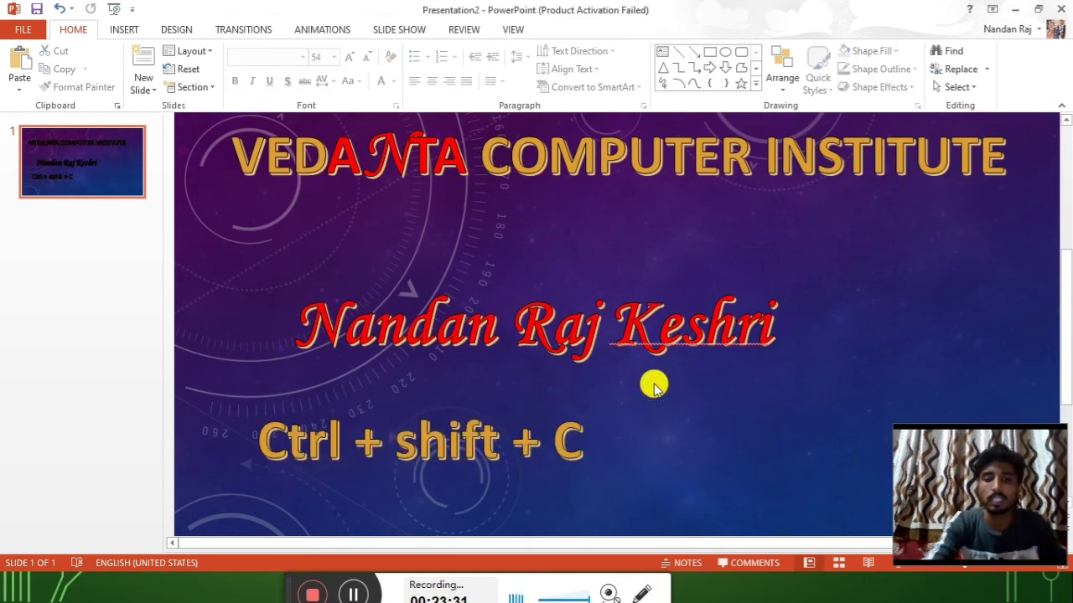